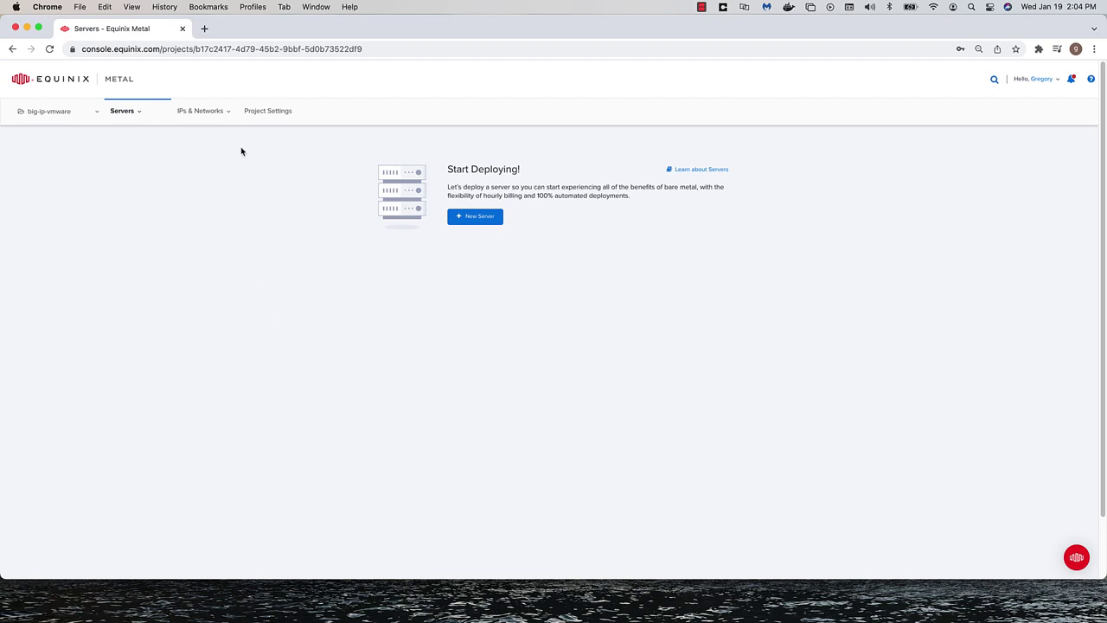
- Activate local BGP for the project with ASN 65000
mouse_move(200, 111)
click(184, 136)
click(192, 148)
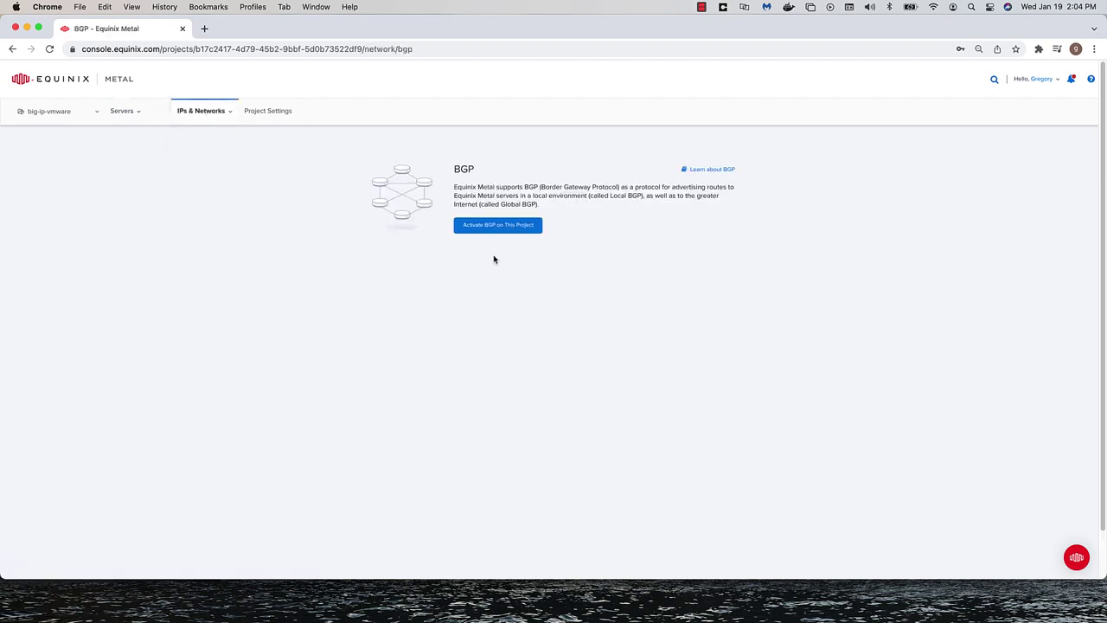
click(496, 229)
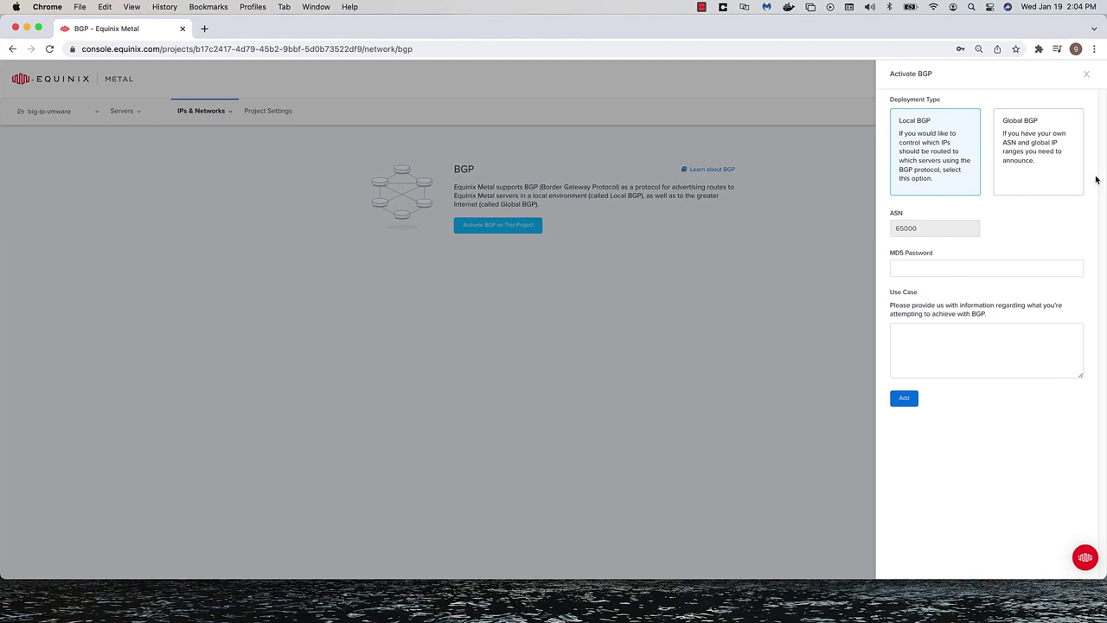
click(904, 398)
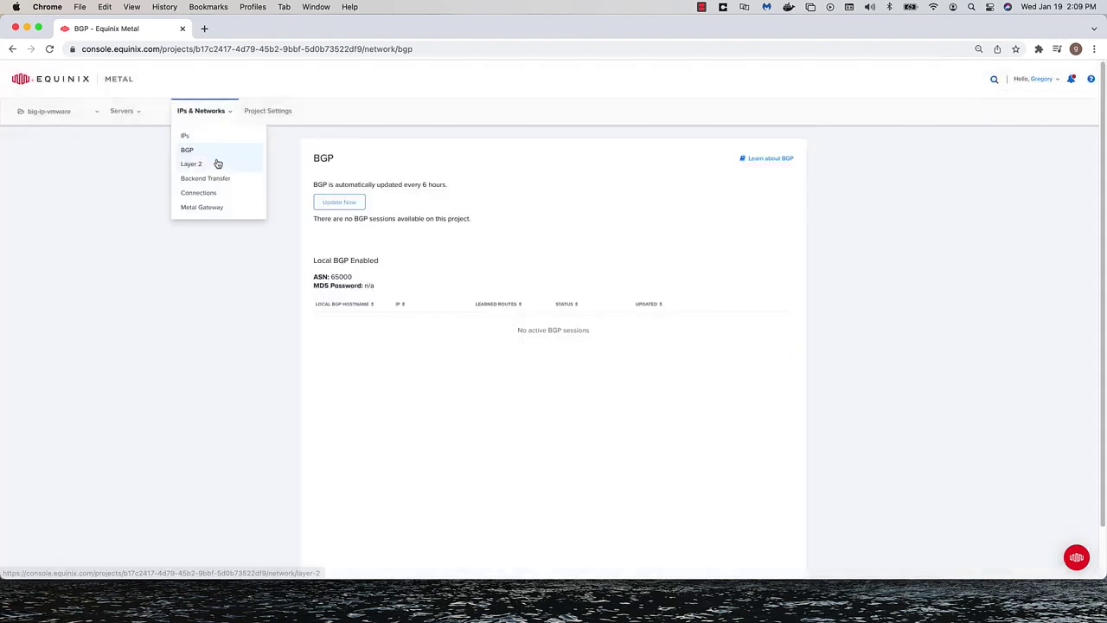
- Create Layer 2 VLAN 1145 in Dallas with the description myapp_vlan
click(218, 167)
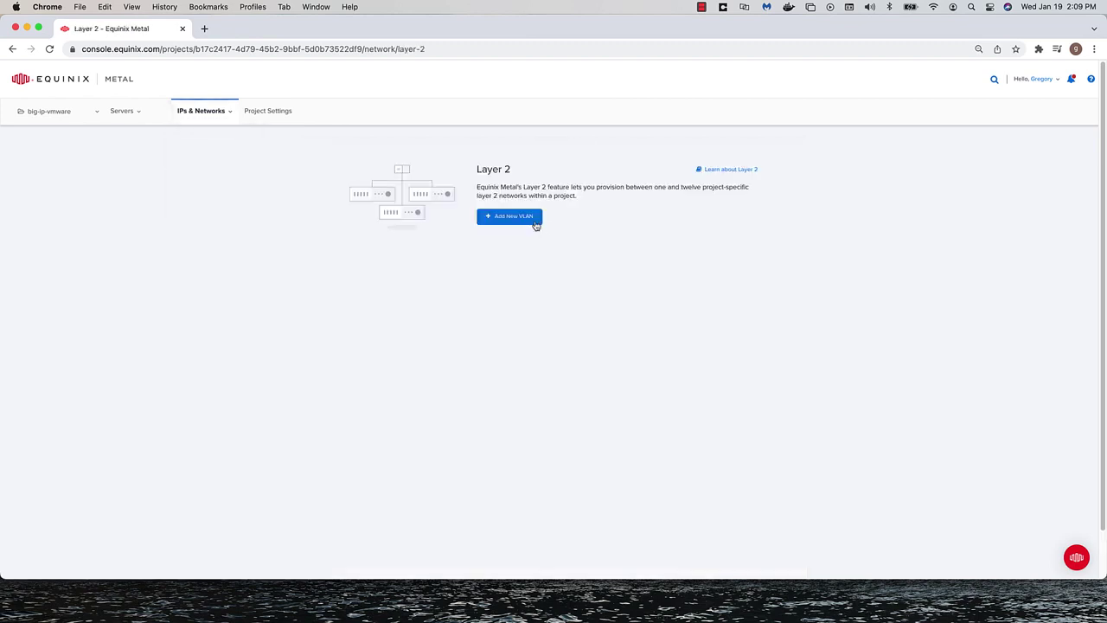
click(532, 216)
click(917, 114)
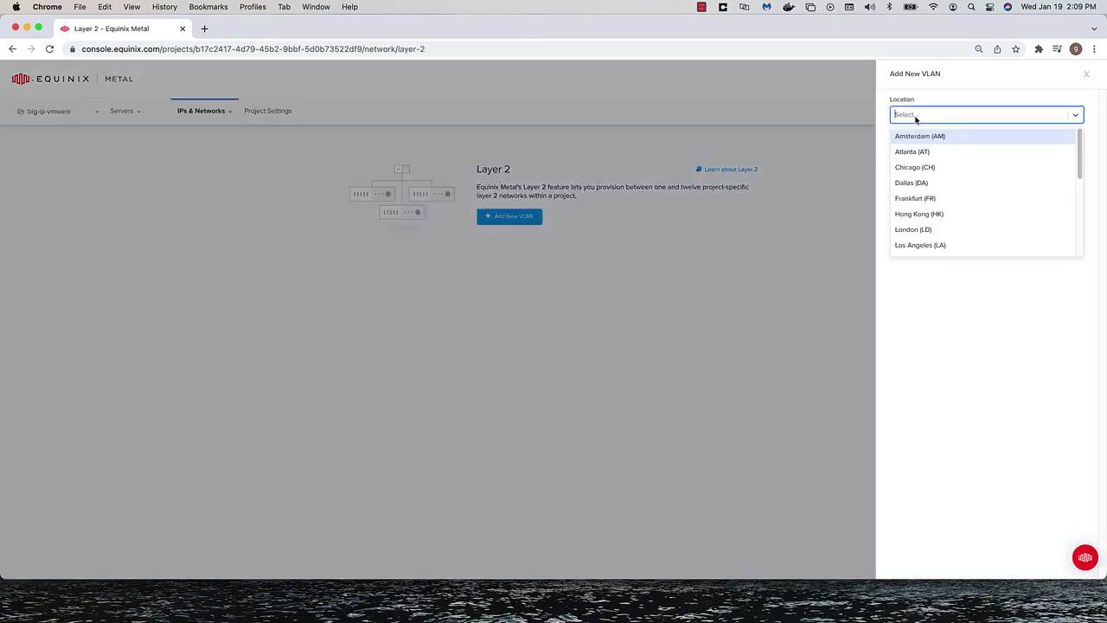
click(932, 183)
click(924, 154)
click(928, 190)
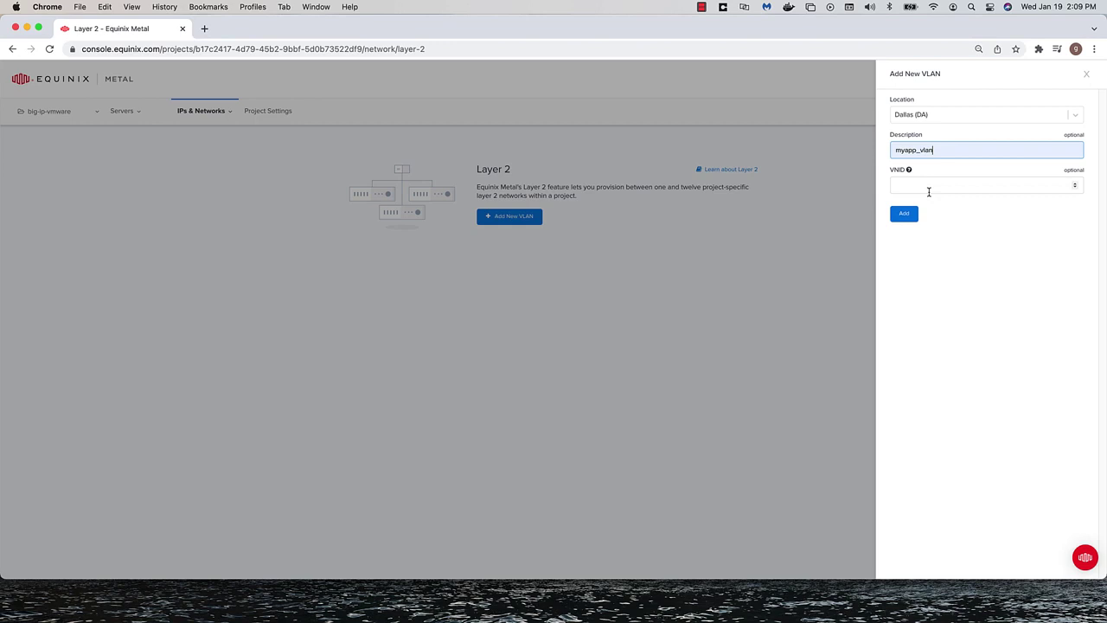
click(937, 180)
text(1145)
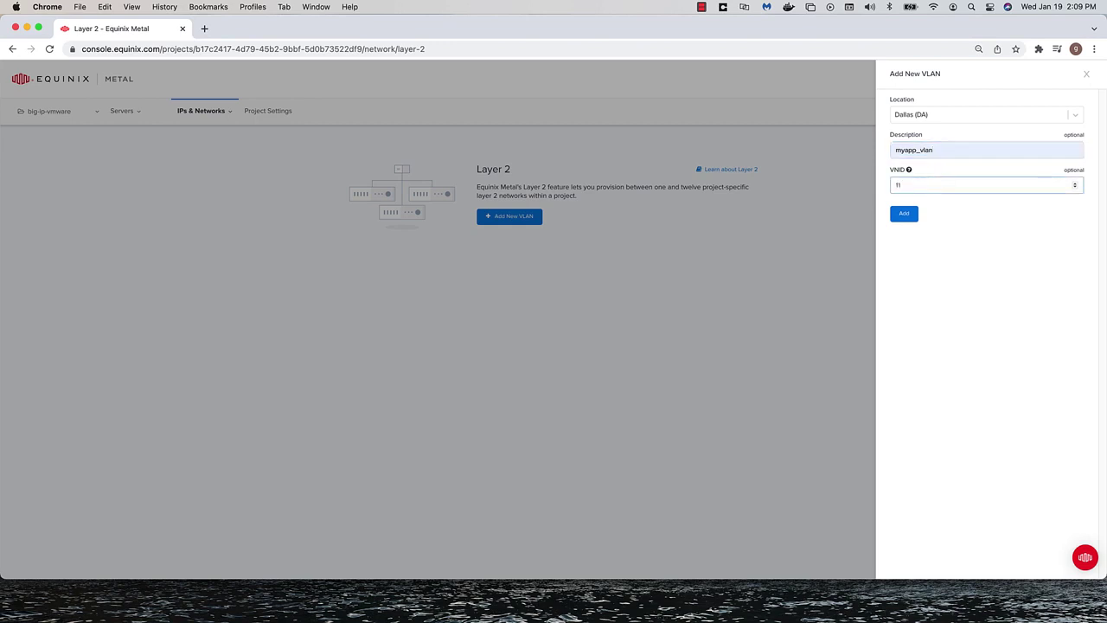
click(904, 213)
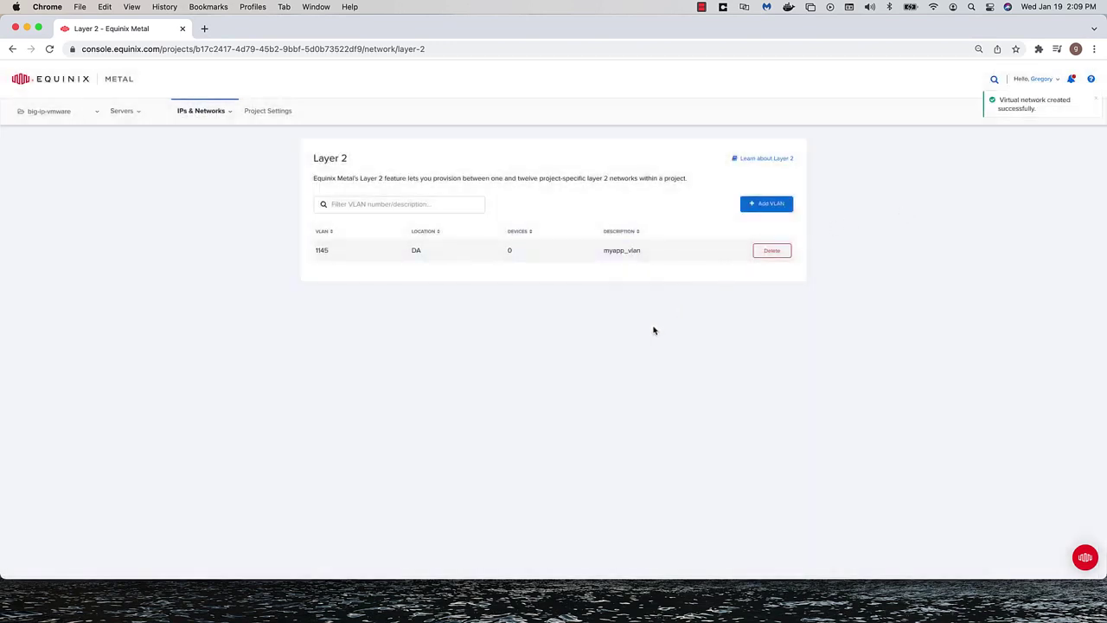
- Submit a request for one /32 public IPv4 address in Dallas, described myapp_eip
click(204, 111)
click(184, 141)
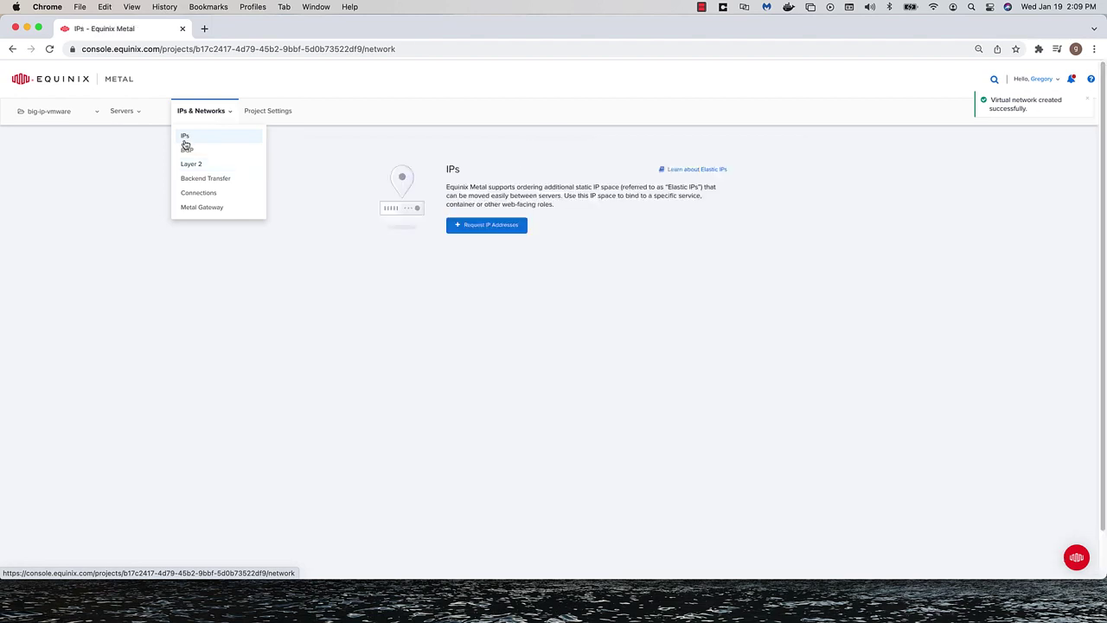
click(486, 228)
click(952, 253)
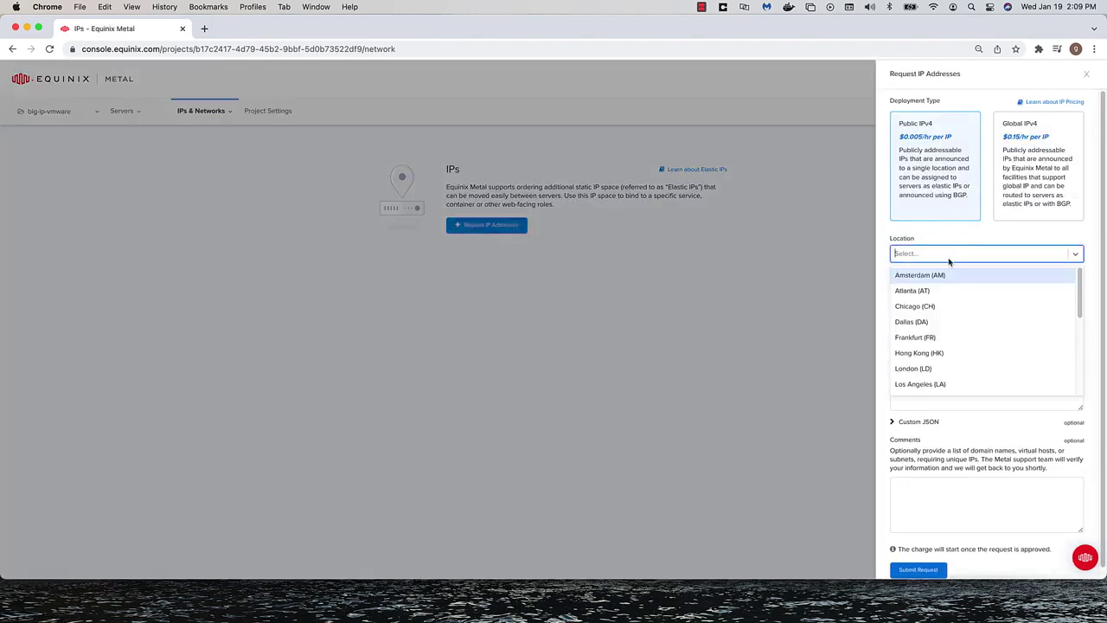
click(937, 320)
click(930, 292)
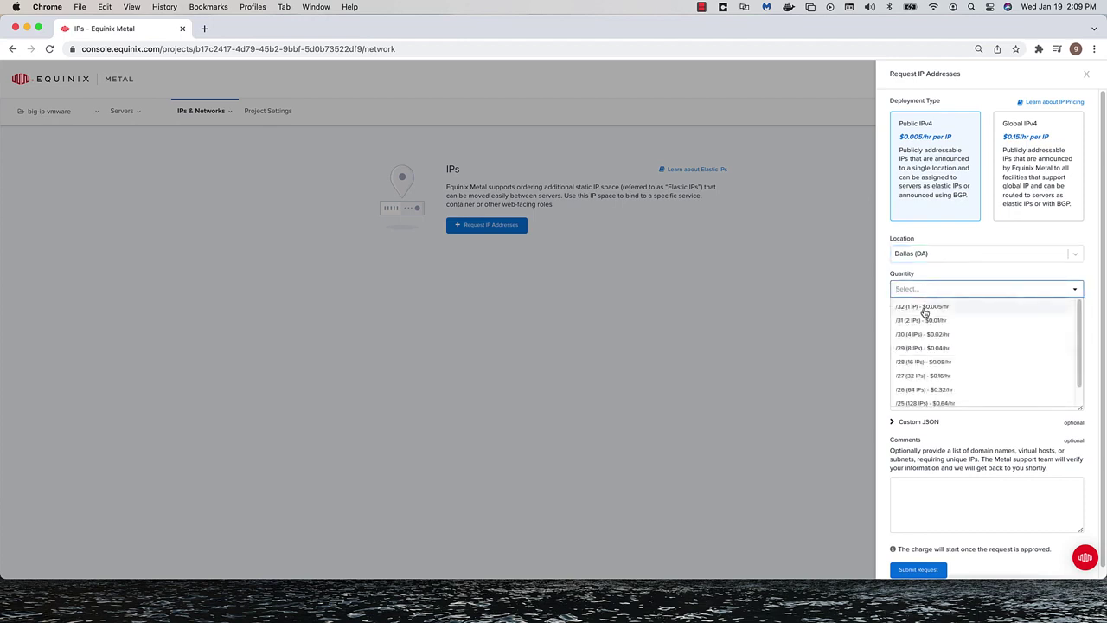
click(922, 308)
click(909, 359)
text(myapp_eip)
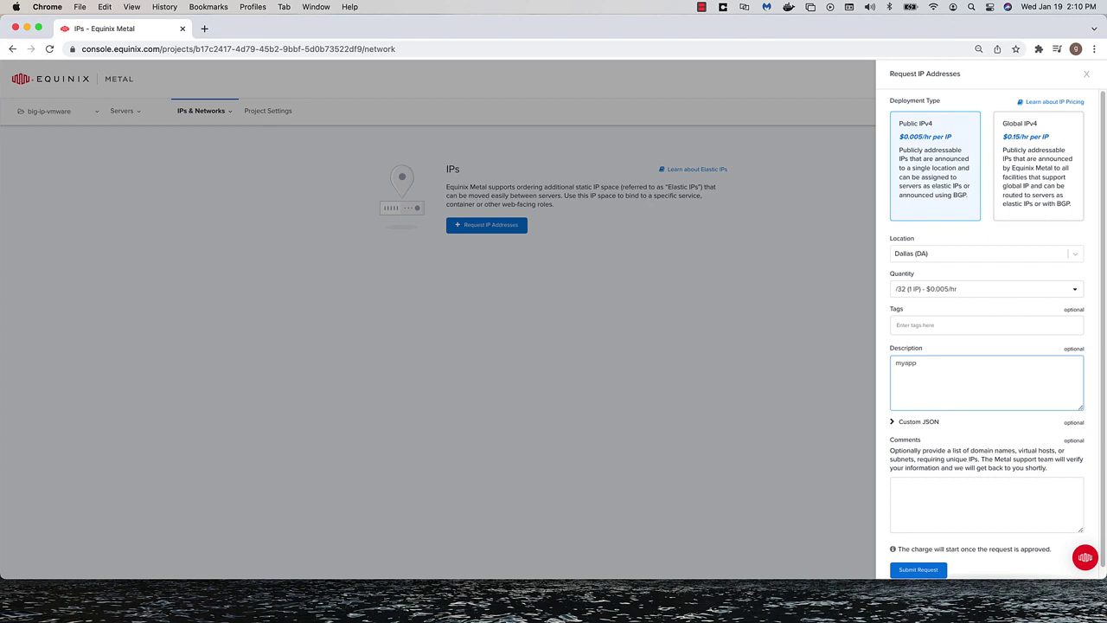
click(918, 571)
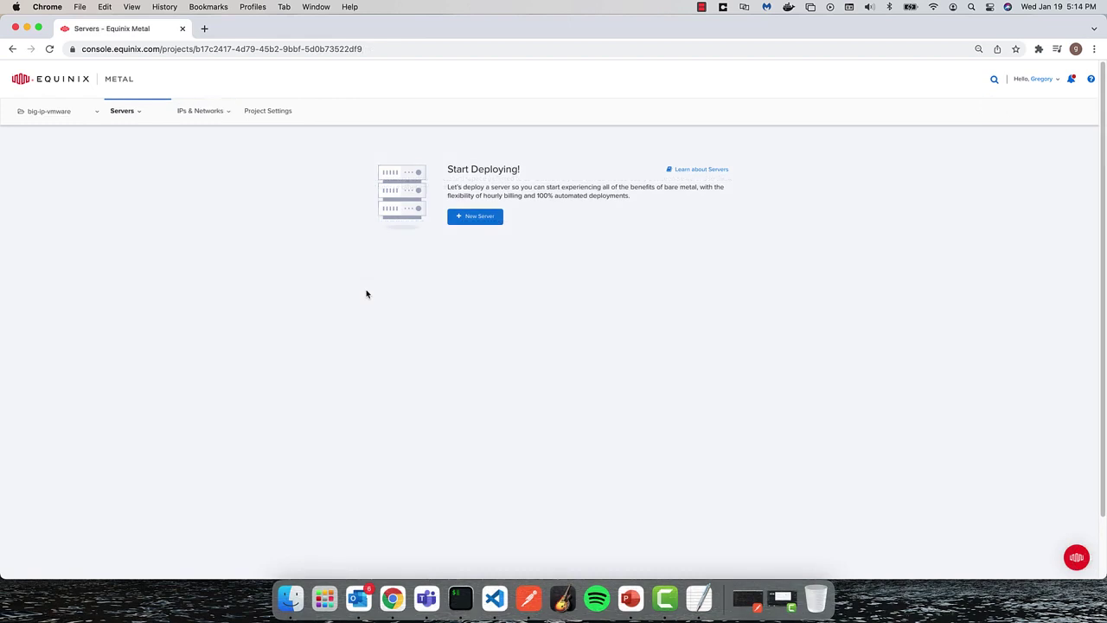
- Start an on-demand server with the c3.small.x86 configuration and Ubuntu 20.10
click(467, 221)
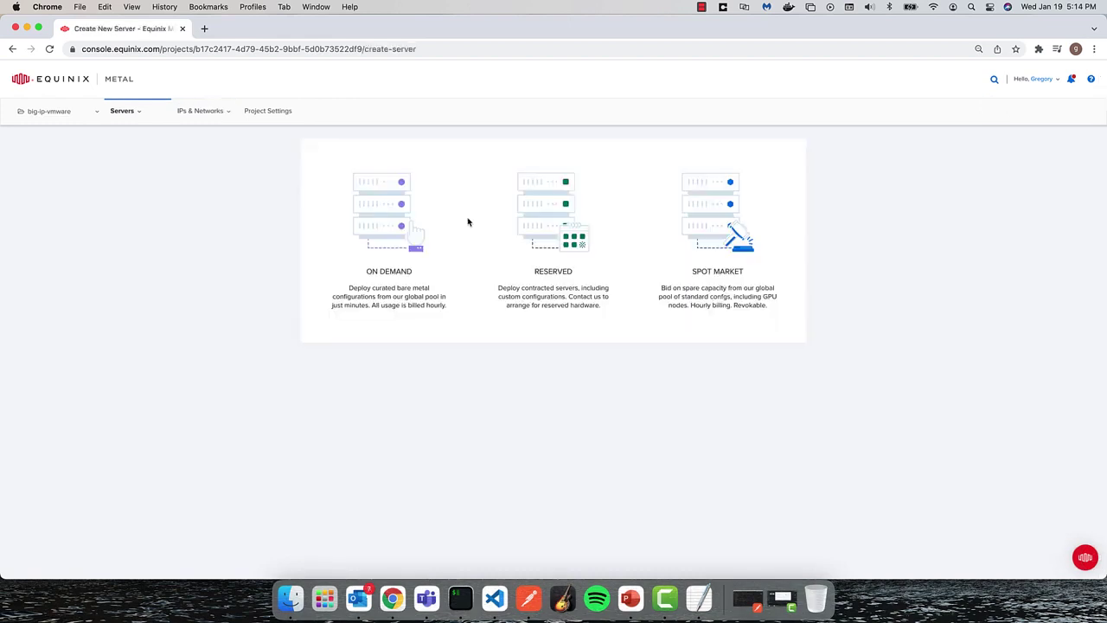
click(404, 248)
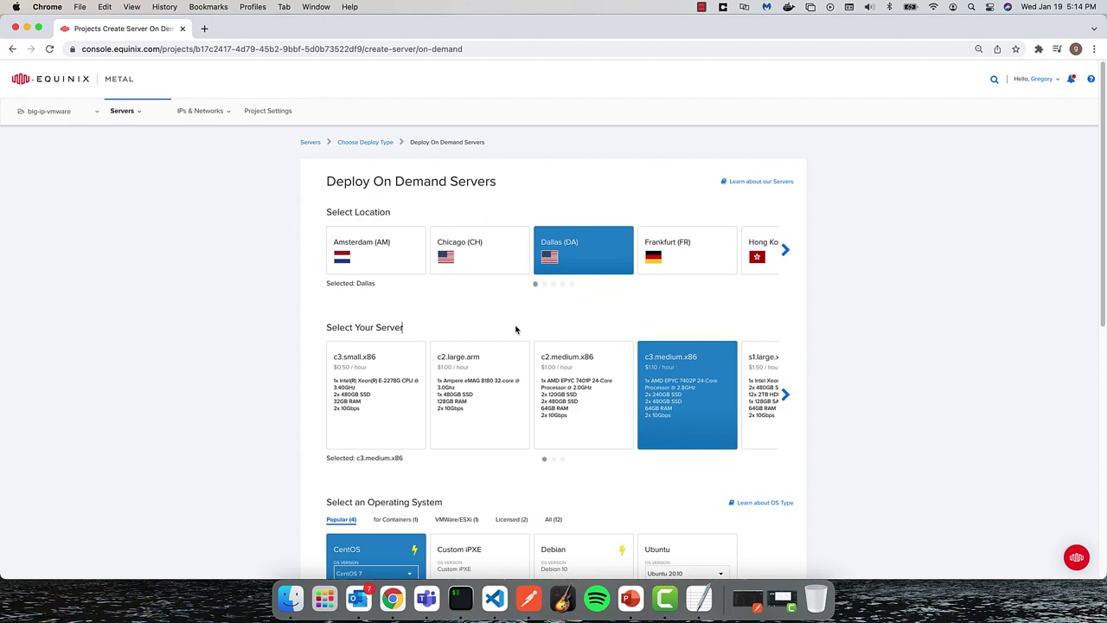
click(367, 415)
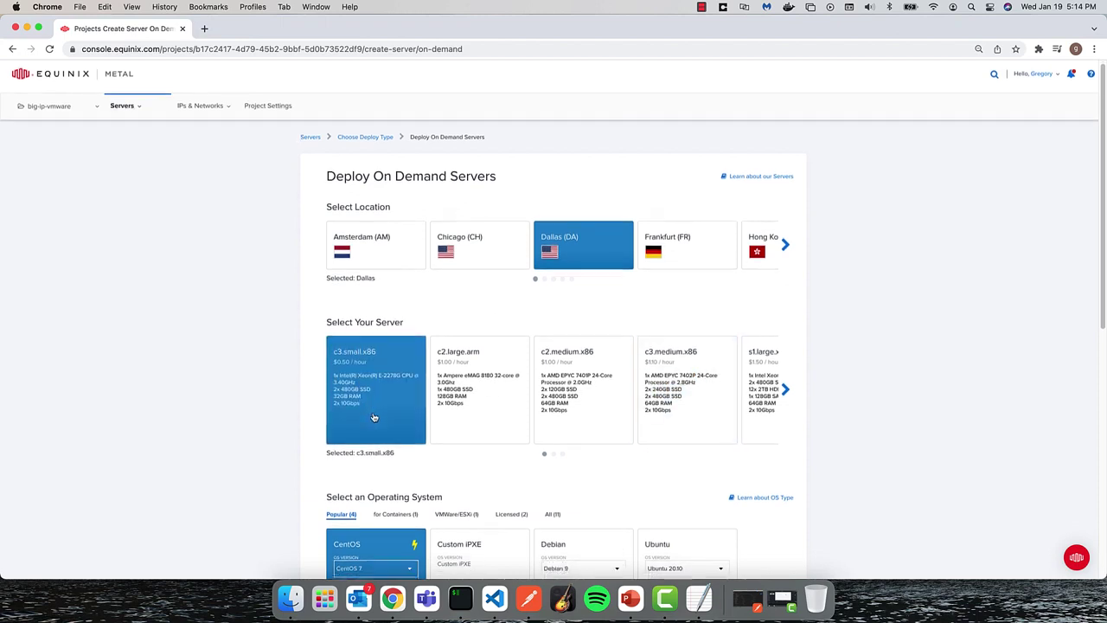
scroll(376, 420, down, 3)
click(640, 400)
scroll(527, 463, down, 1)
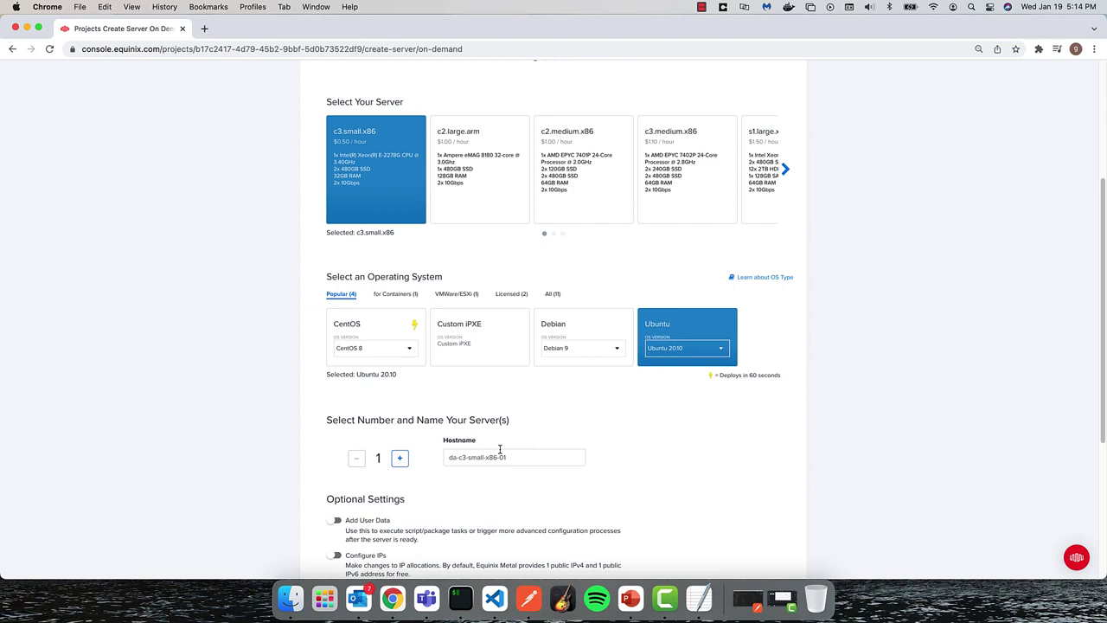
- Set the hostname to nginx-l4-lb-01, raise the count to two, and deploy
click(496, 455)
drag(445, 460, 499, 452)
text(nginx)
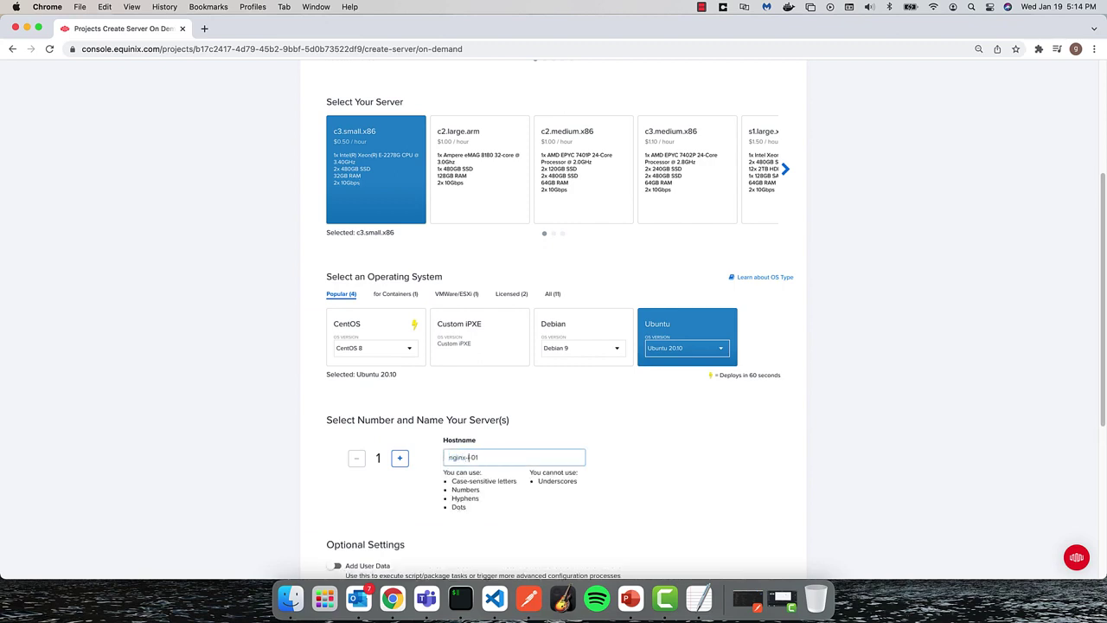
text(-l4-lb-)
click(399, 457)
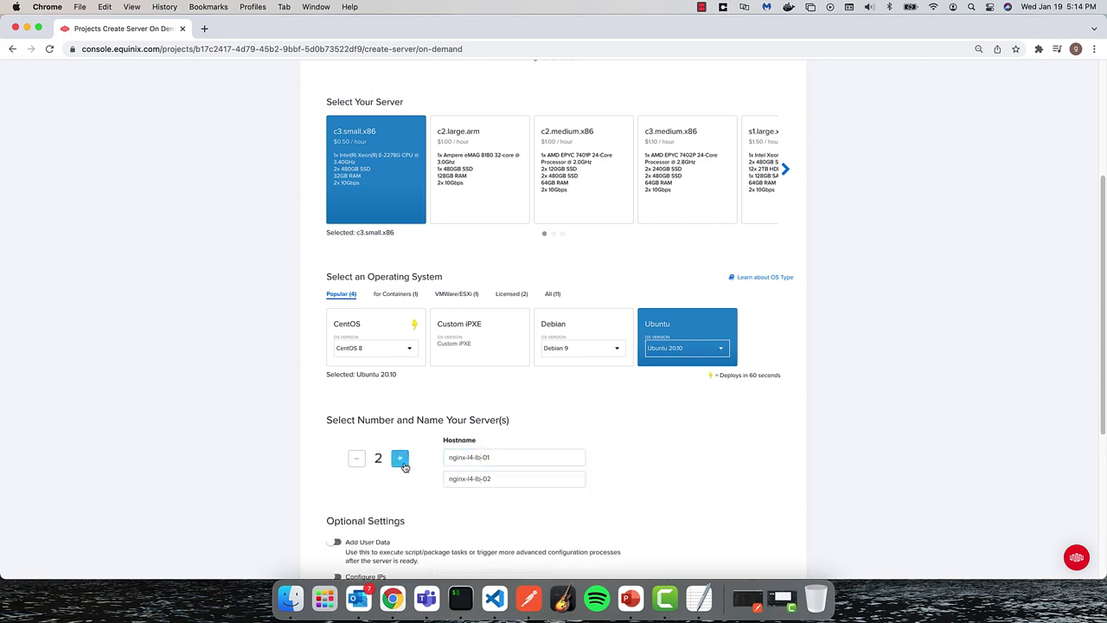
scroll(471, 484, down, 3)
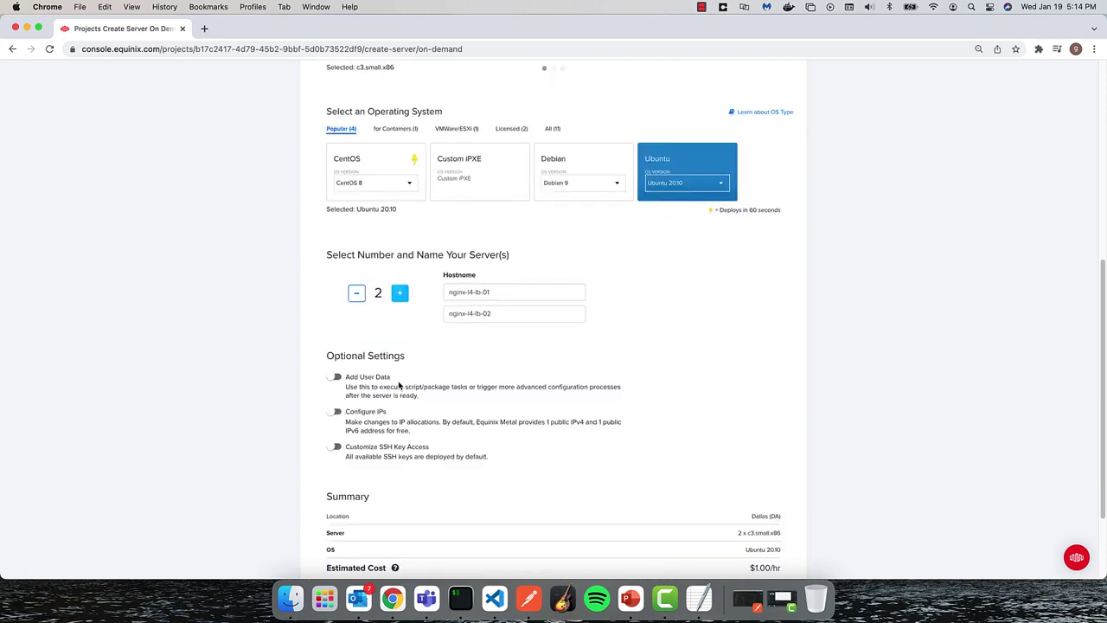
scroll(430, 446, down, 2)
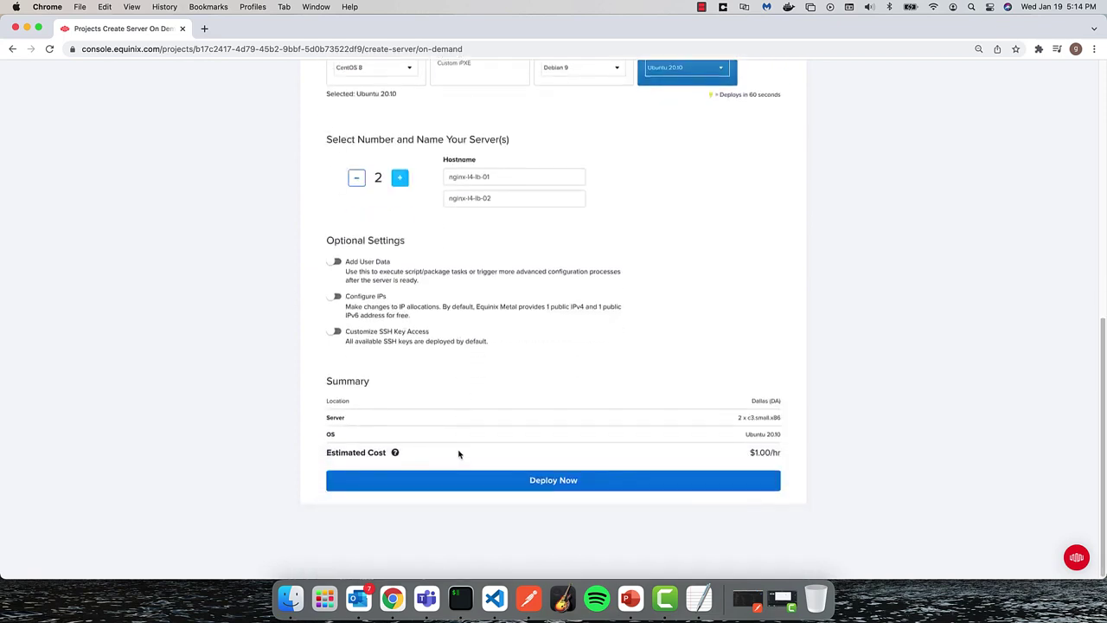
click(419, 481)
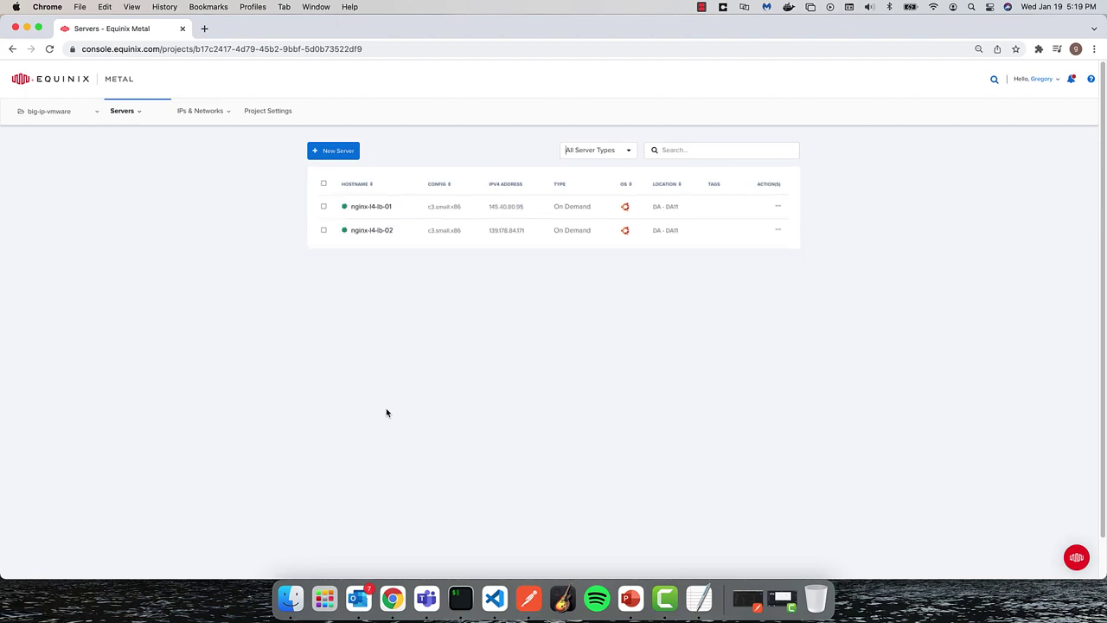
- Convert nginx-l4-lb-01 to hybrid bonded networking with VLAN 1145 (myapp_vlan)
click(367, 206)
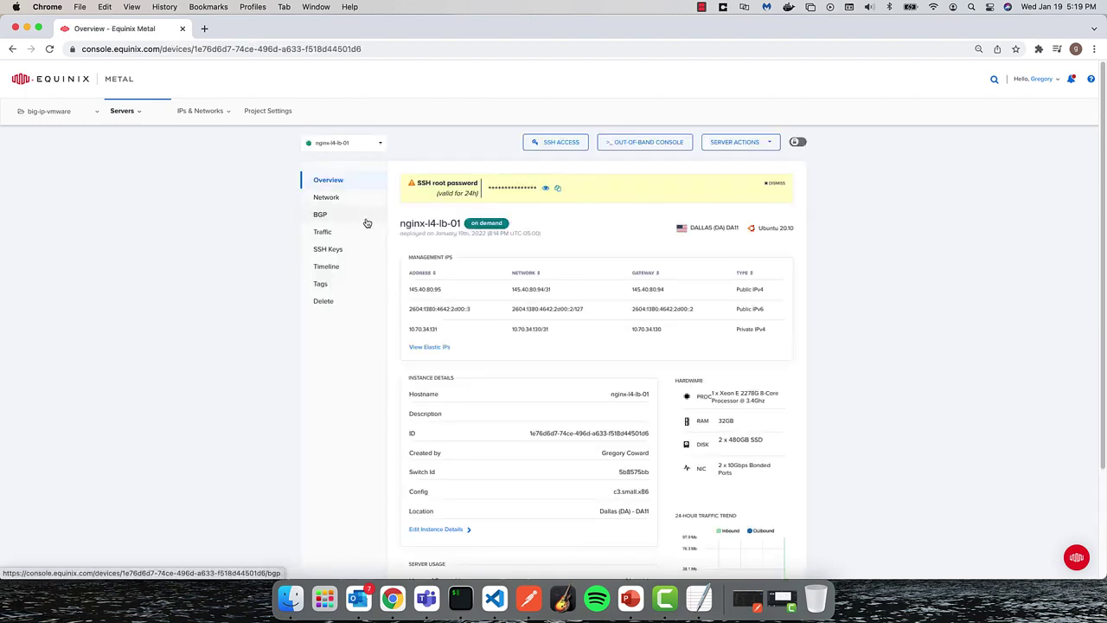
scroll(366, 364, down, 1)
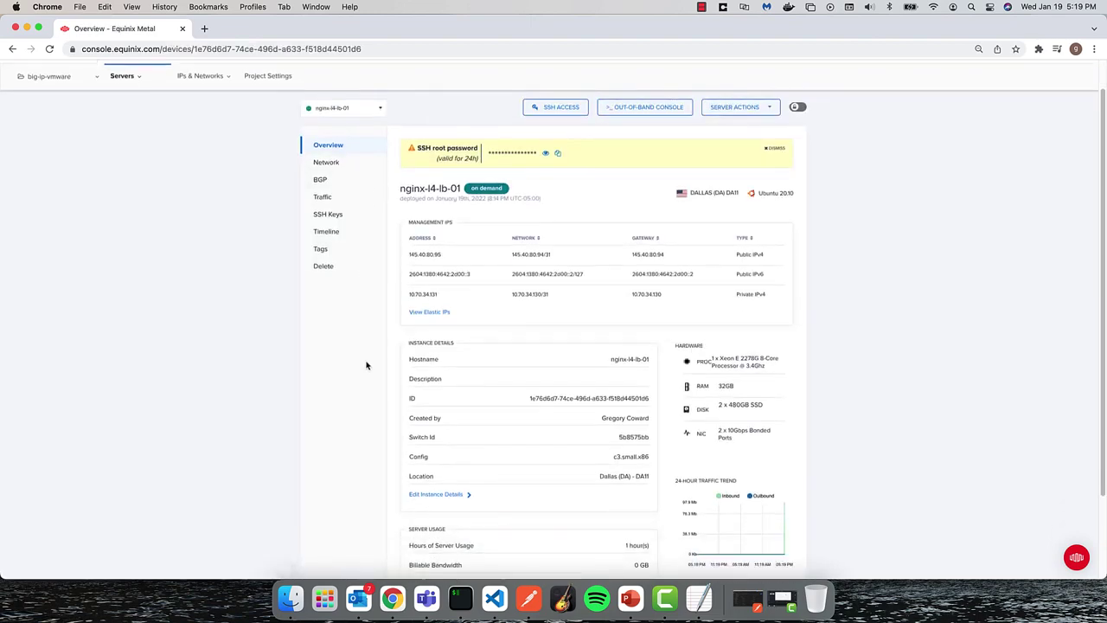
click(346, 164)
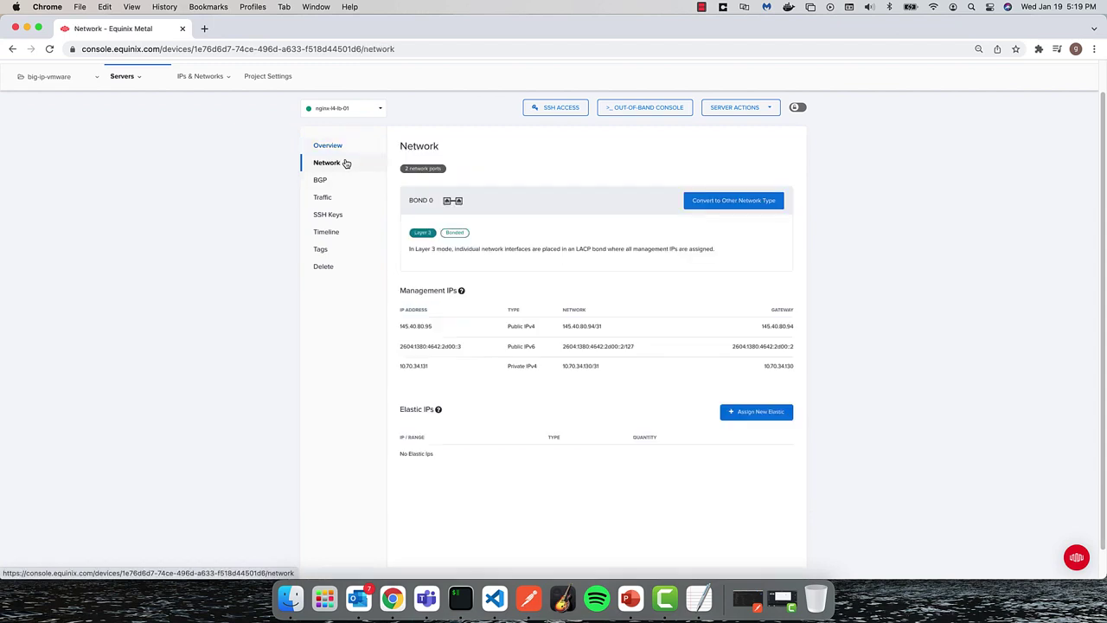
click(696, 209)
click(930, 209)
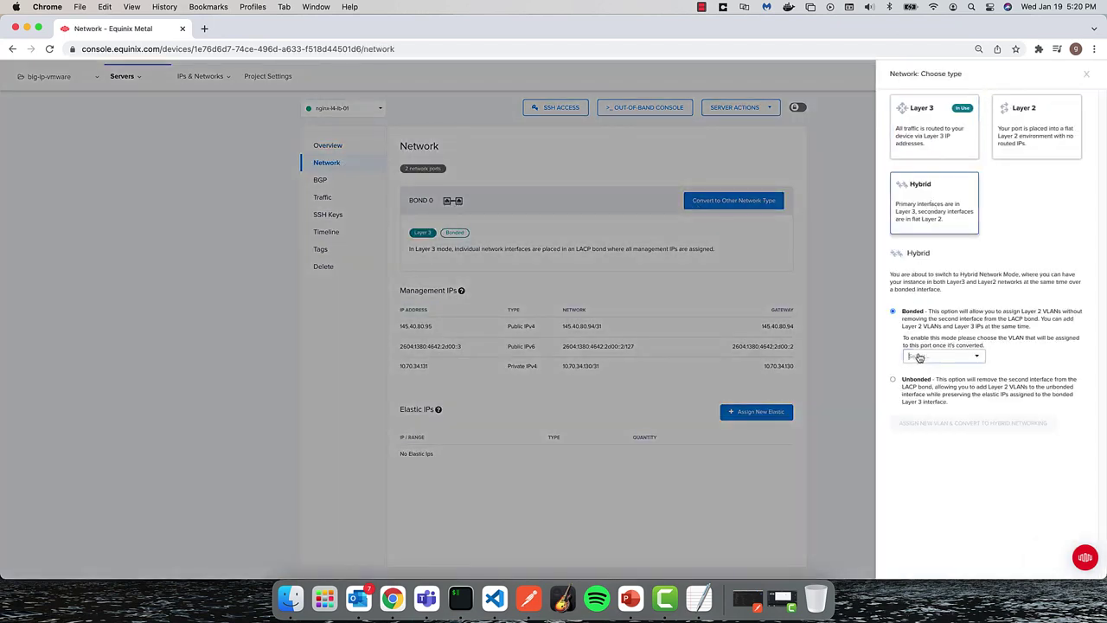
click(920, 355)
click(932, 379)
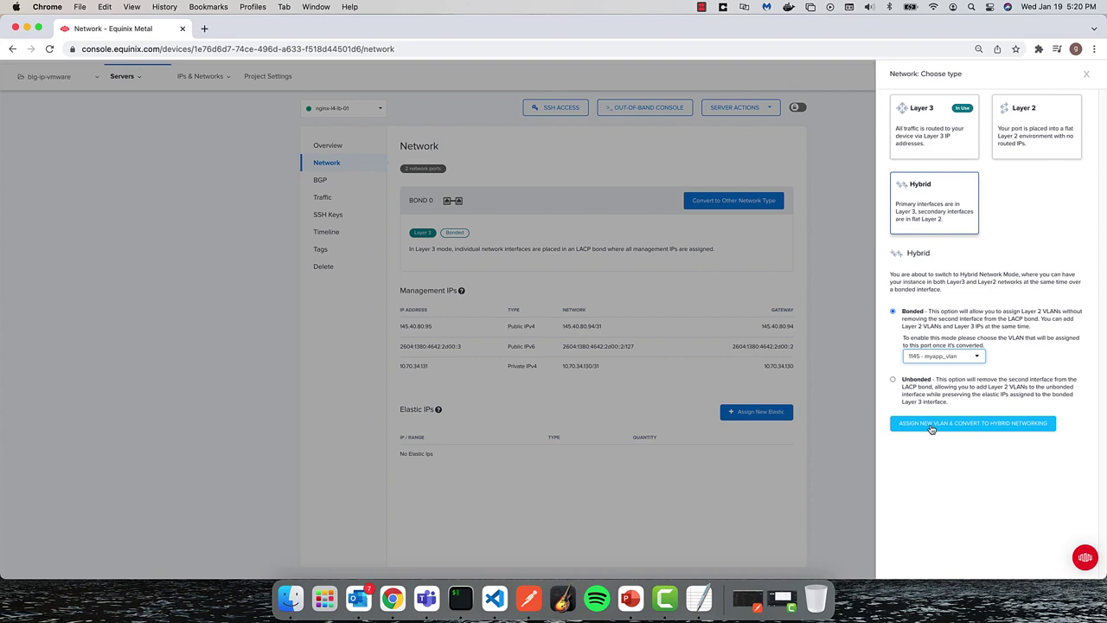
click(932, 424)
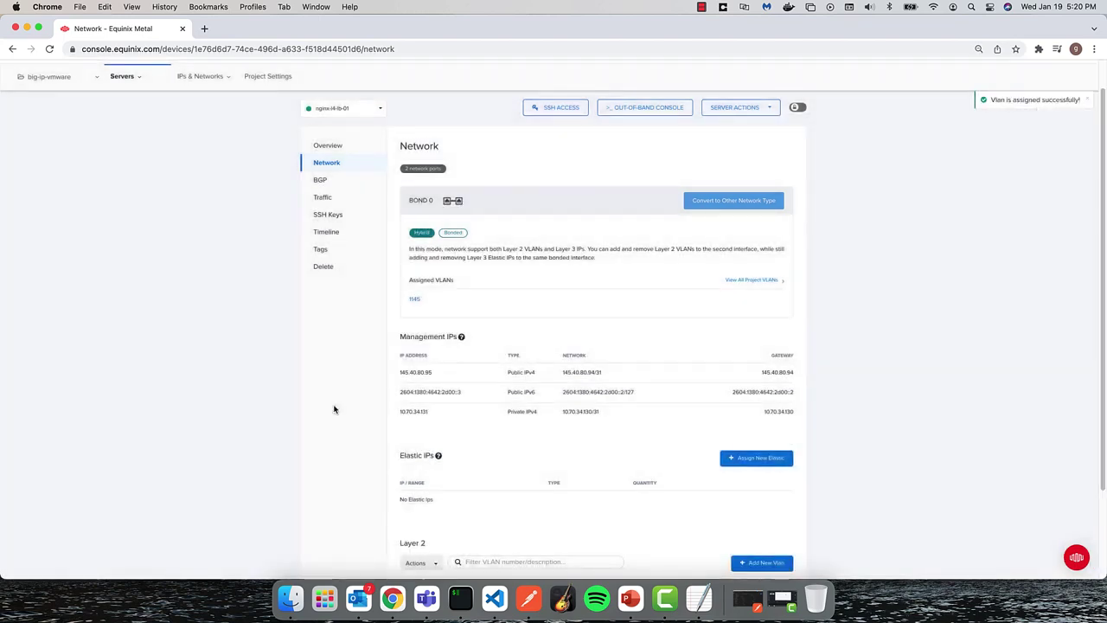
- Convert nginx-l4-lb-02 to hybrid bonded networking with VLAN 1145 as well
click(354, 112)
click(343, 140)
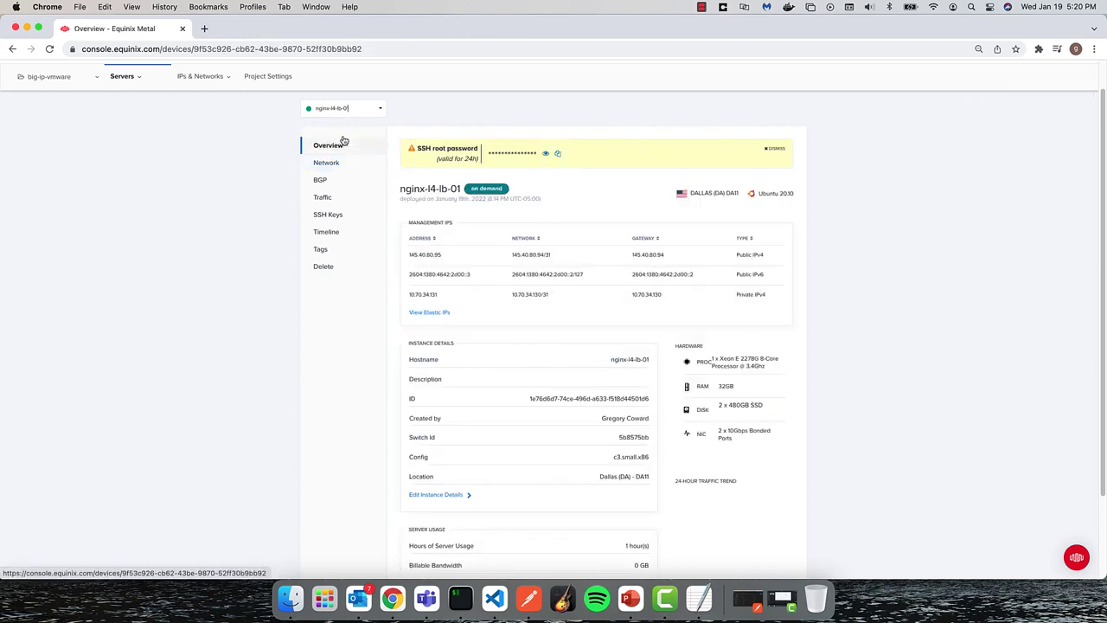
click(327, 162)
click(693, 200)
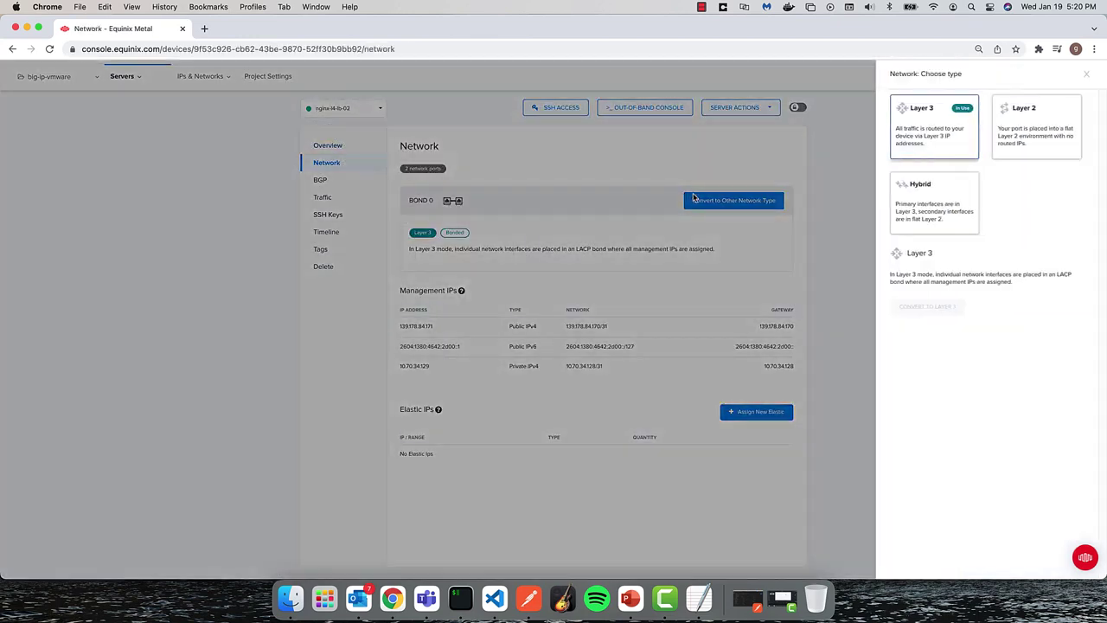
click(910, 185)
click(918, 354)
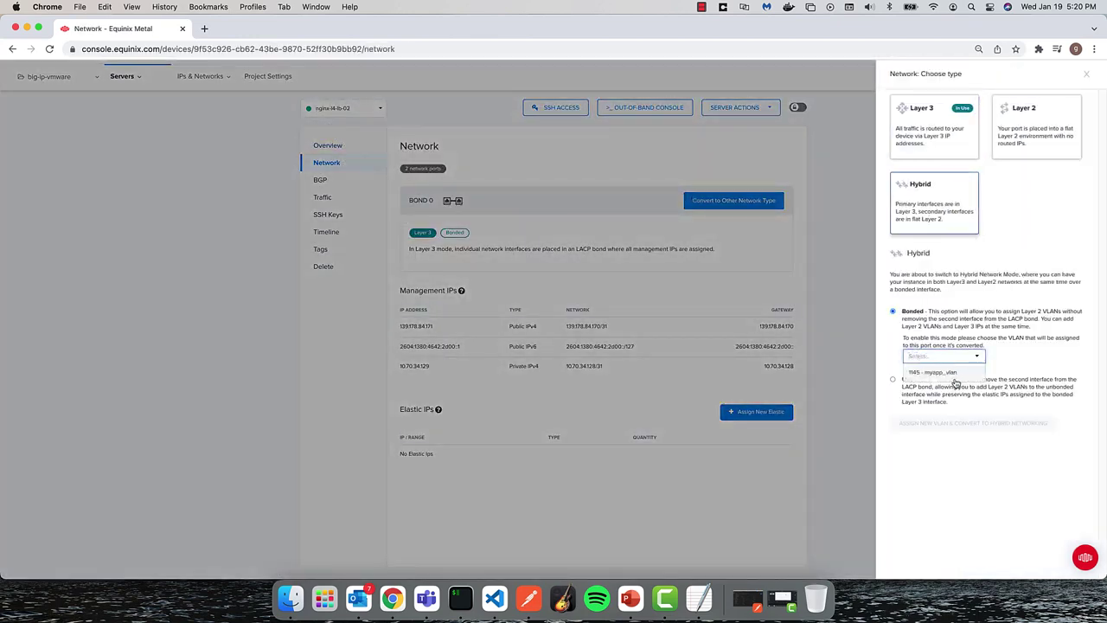
click(932, 372)
click(973, 423)
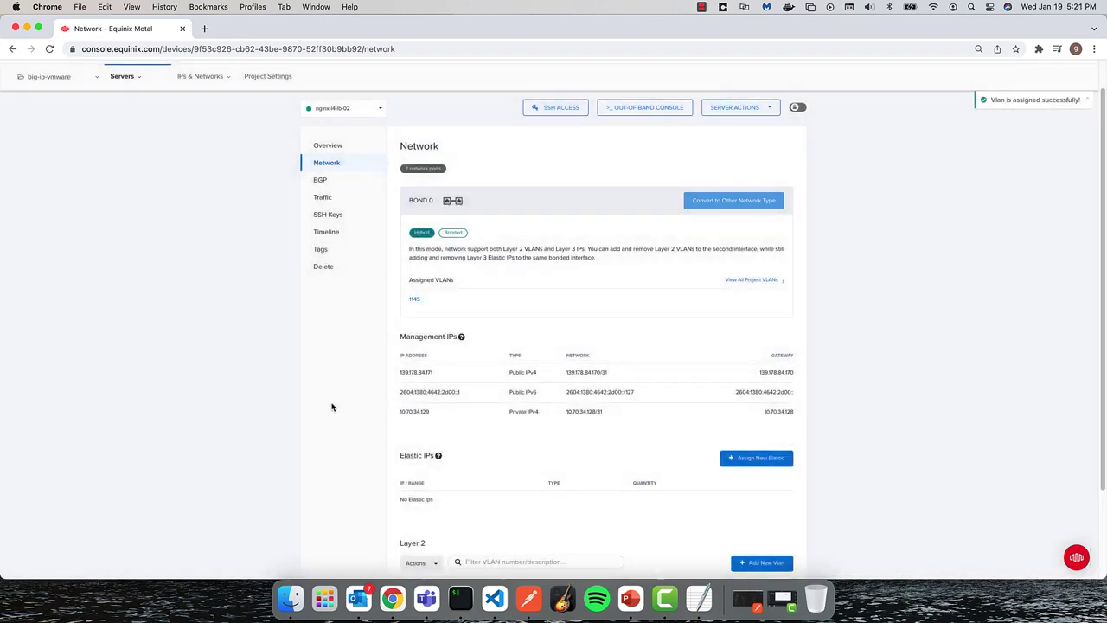
scroll(330, 408, down, 1)
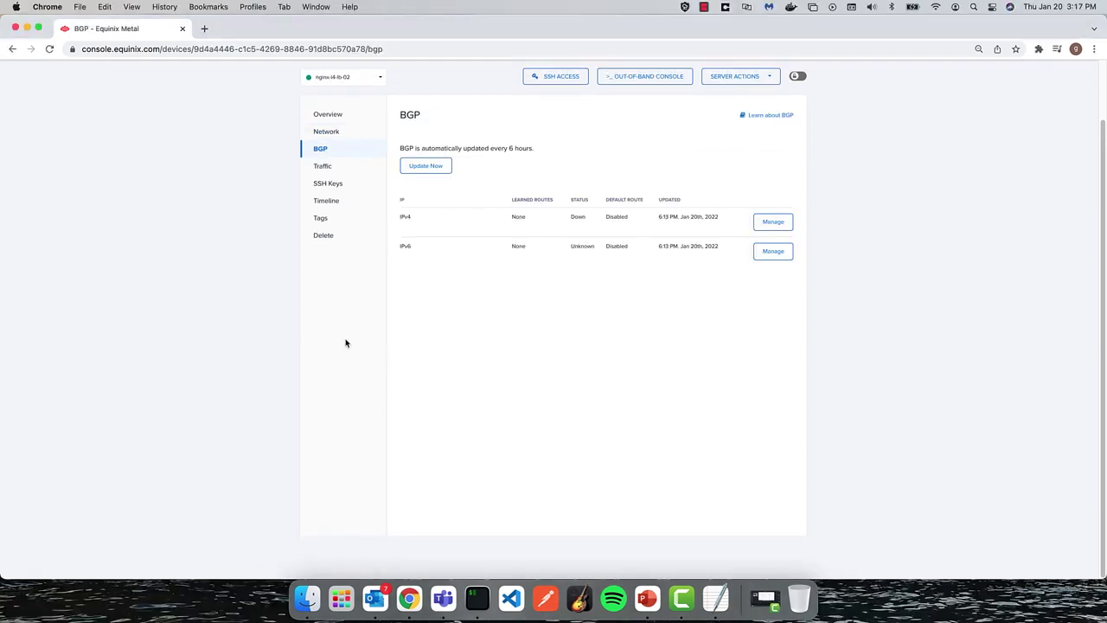
- Log in to nginx-l4-lb-01 as root in iTerm2 using the copied SSH command
click(343, 78)
click(343, 93)
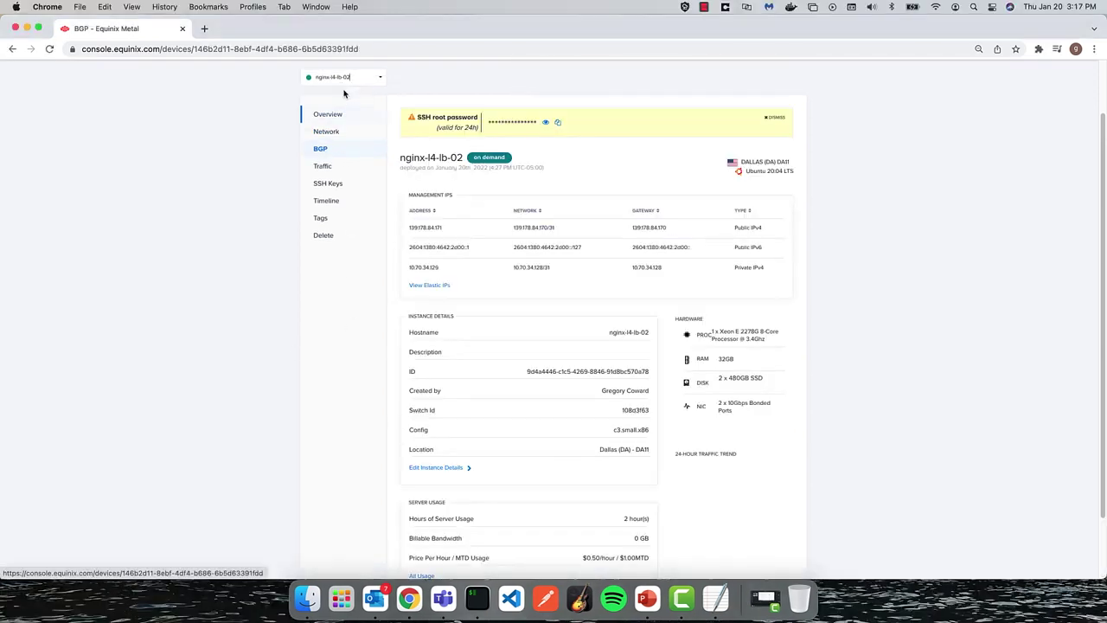
click(555, 74)
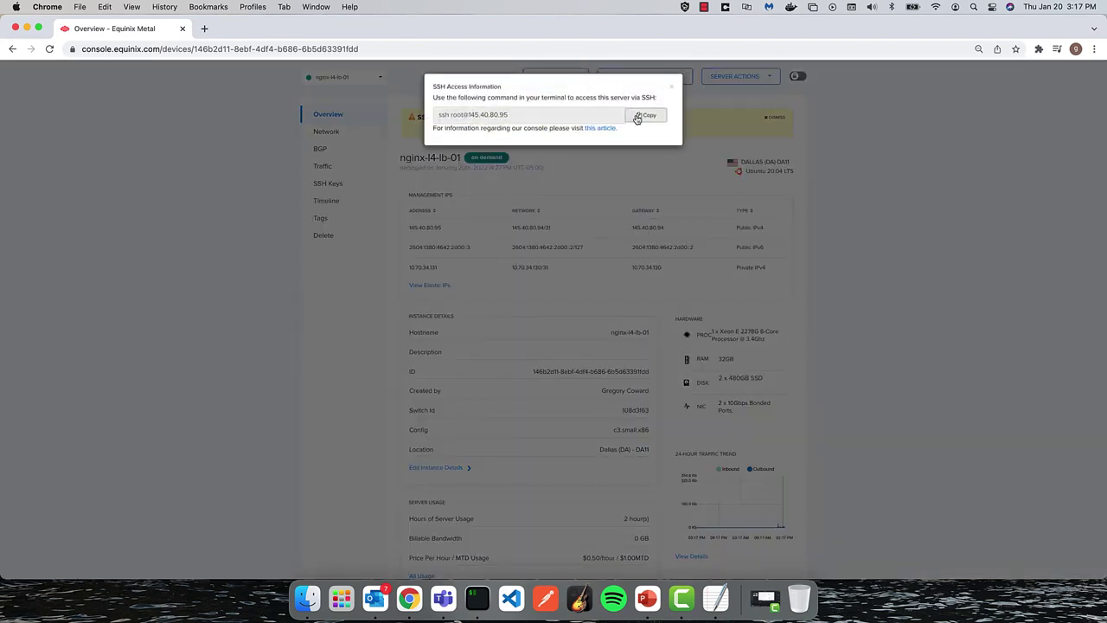
click(640, 116)
click(477, 597)
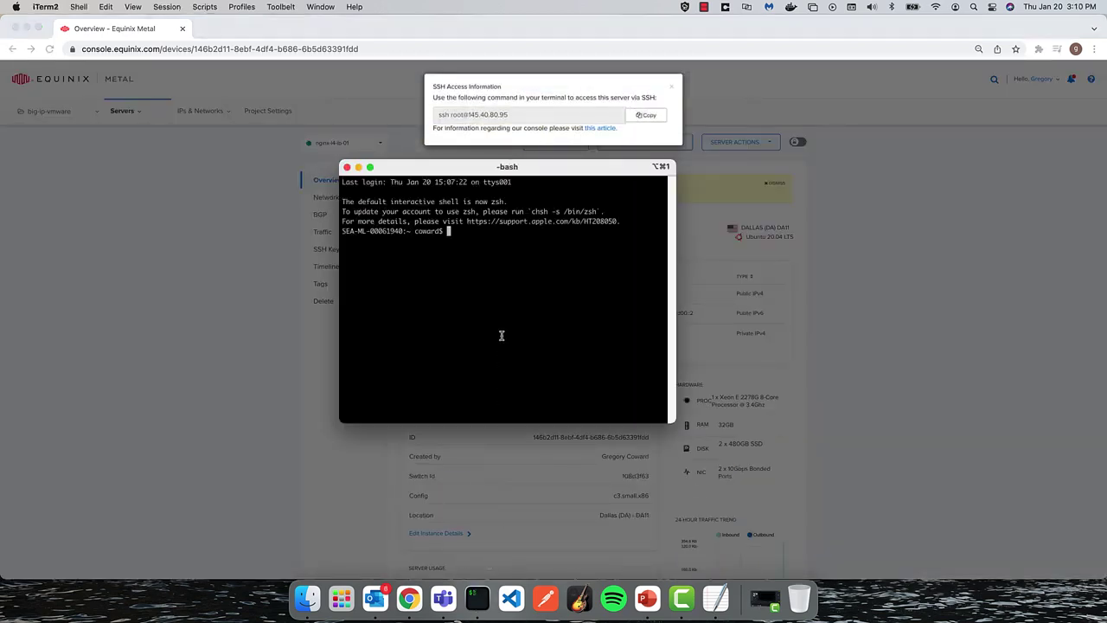
key(super+v)
key(Return)
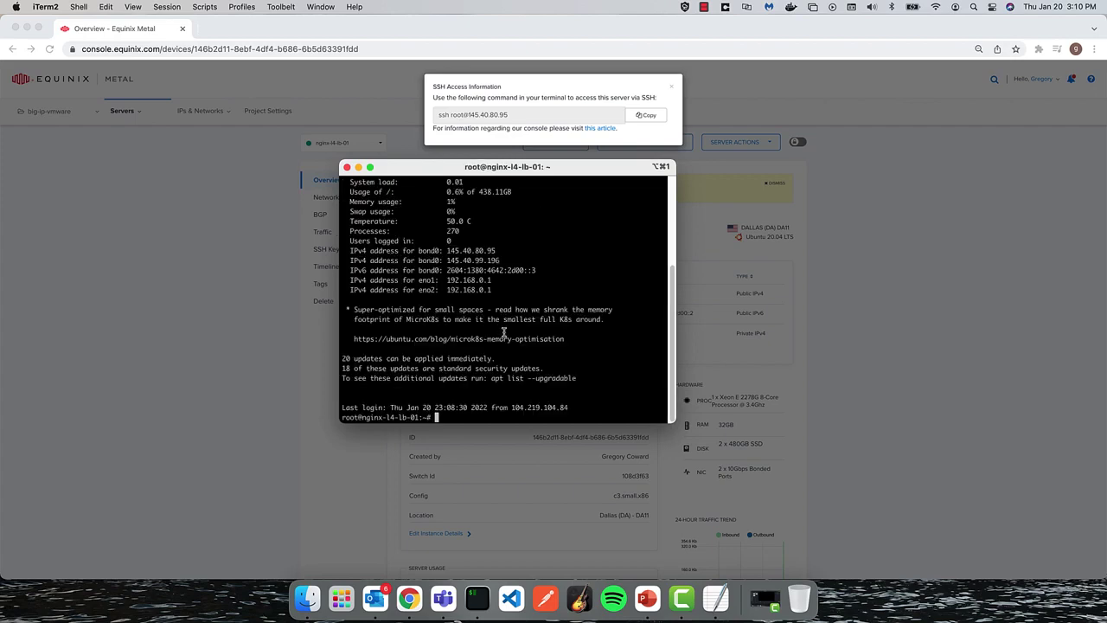
drag(675, 422, 825, 523)
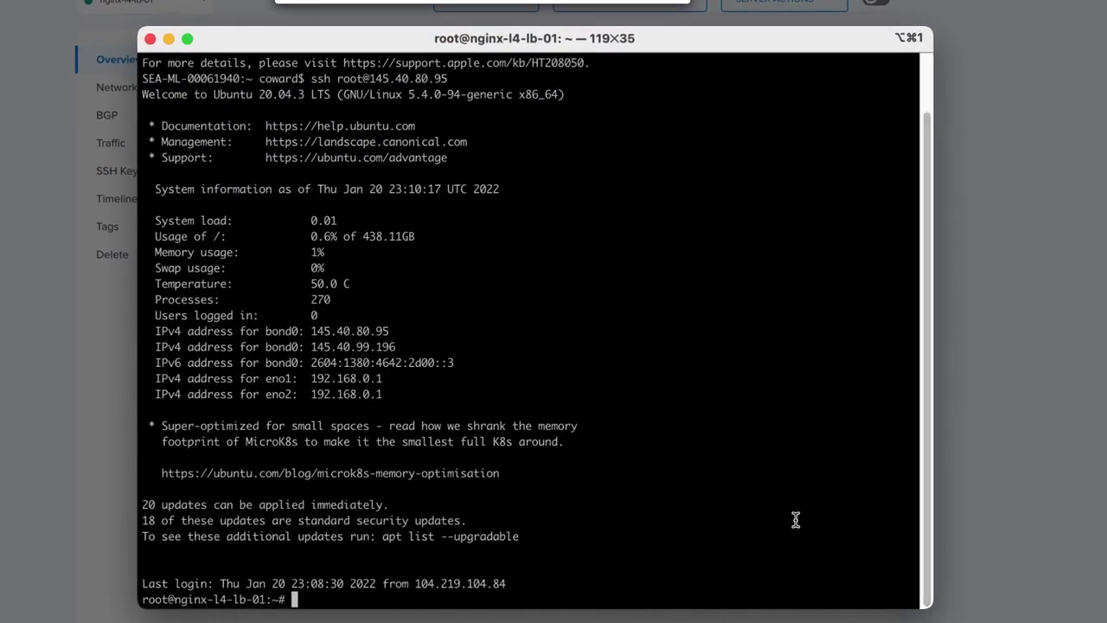
- Clear the screen and display /etc/network/interfaces
text(clear)
key(Return)
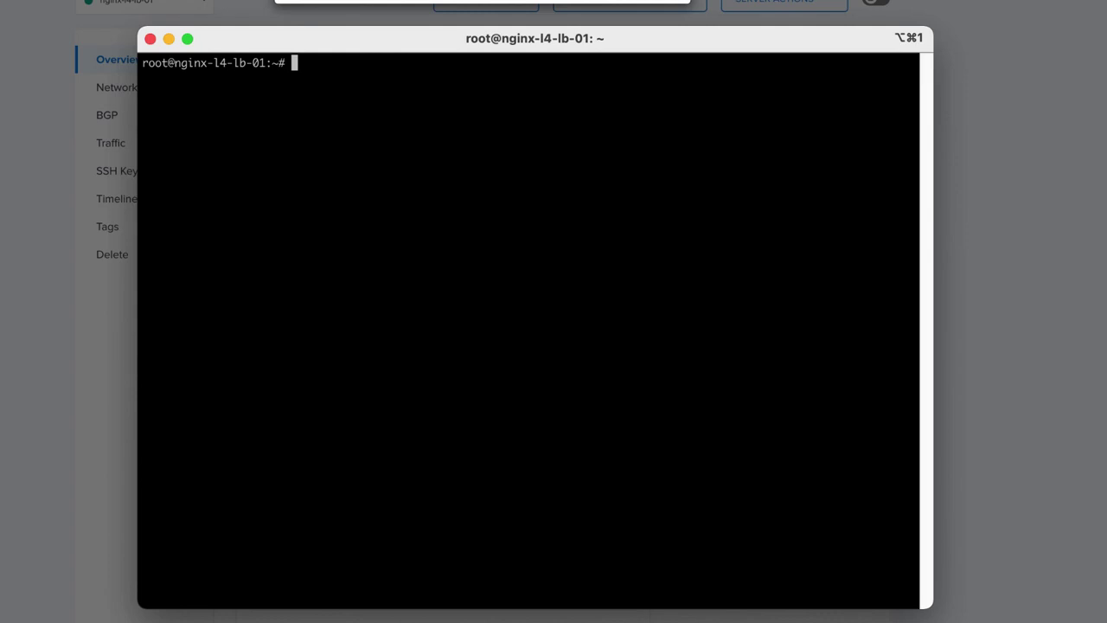
text(cat /etc/net)
key(Tab)
text(/in)
key(Tab)
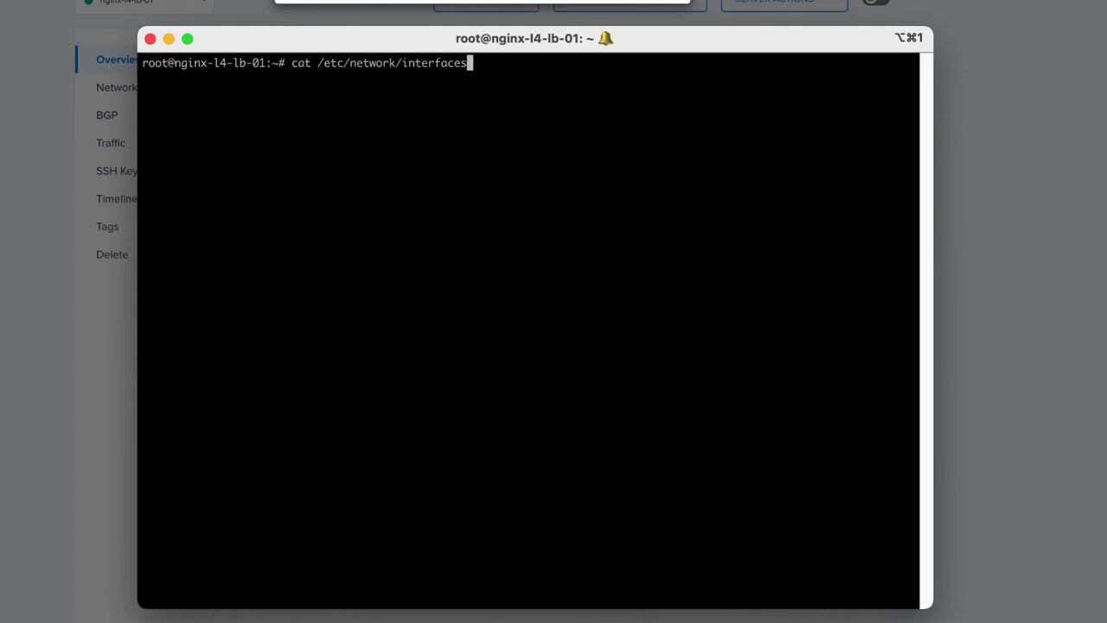
key(Return)
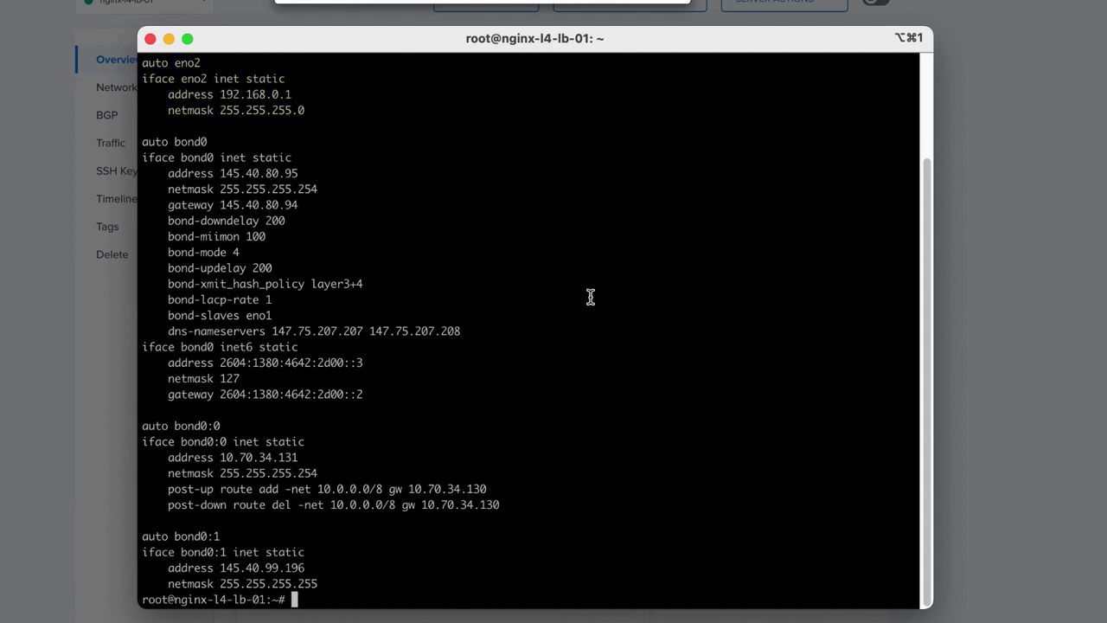
scroll(590, 297, up, 1)
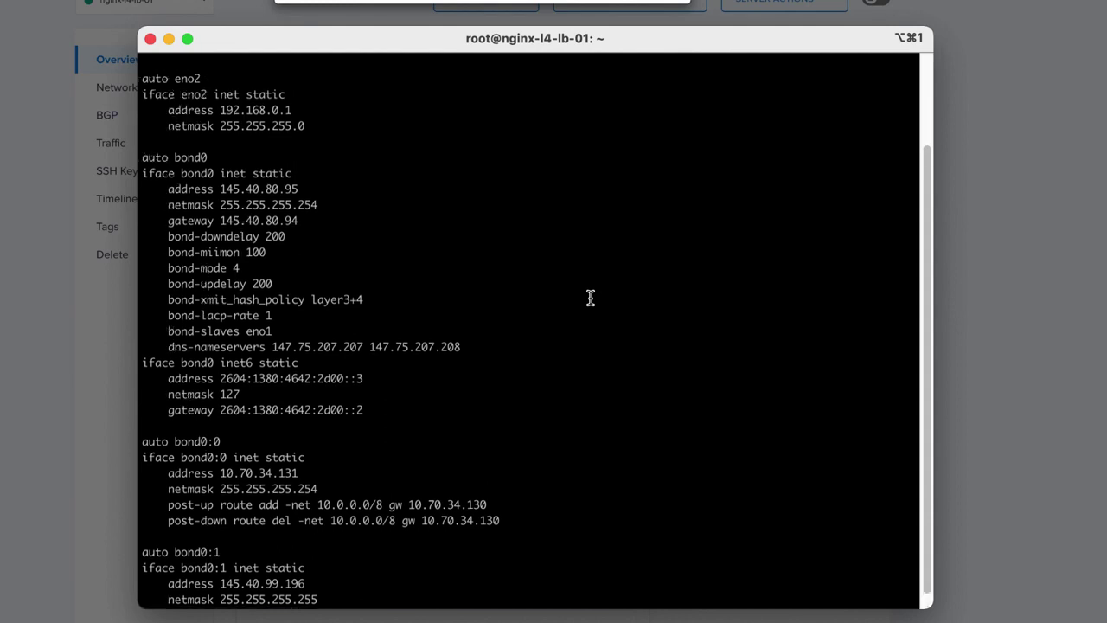
scroll(590, 298, up, 7)
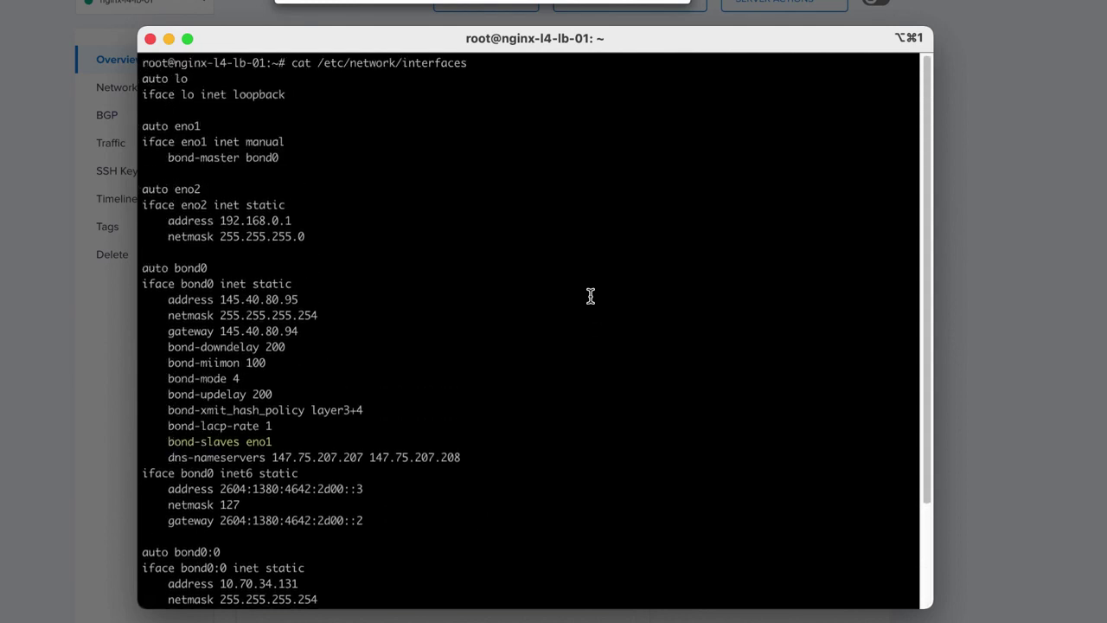
scroll(590, 297, down, 8)
- Clear the terminal and print /etc/nginx/nginx.conf
text(clear)
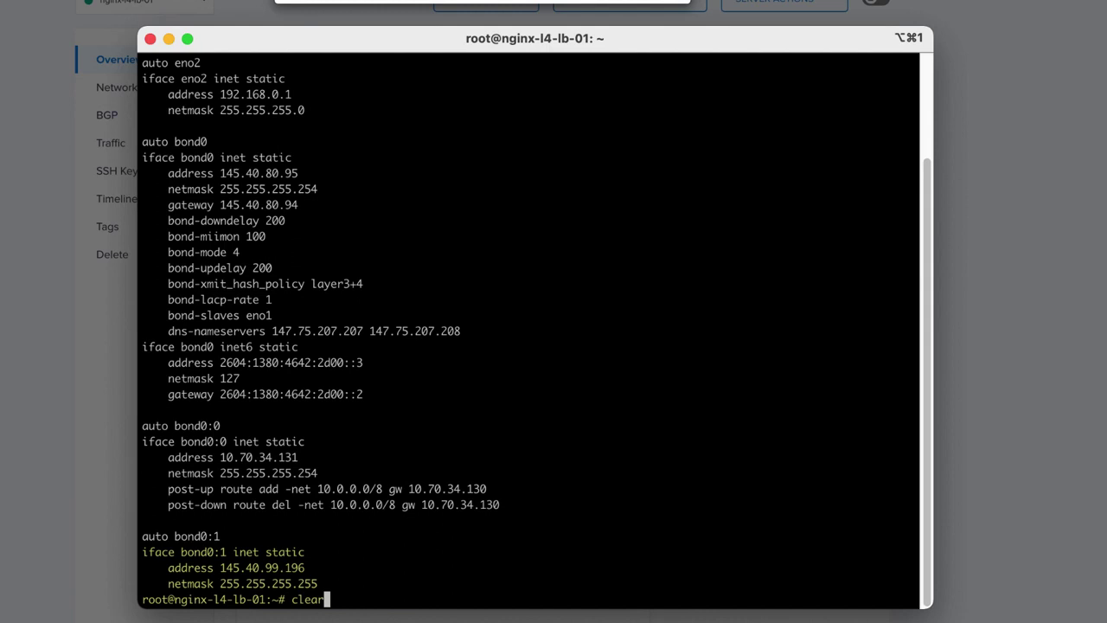
key(Return)
text(cat)
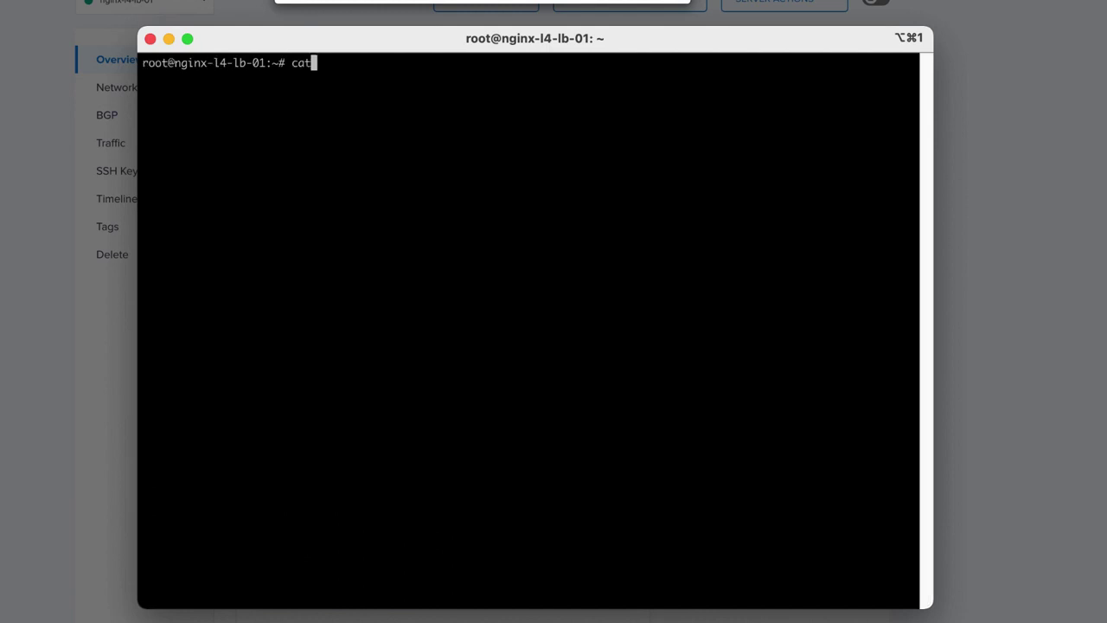
text( /etc/n)
key(Tab)
text(g)
key(Tab)
text(n)
key(Tab)
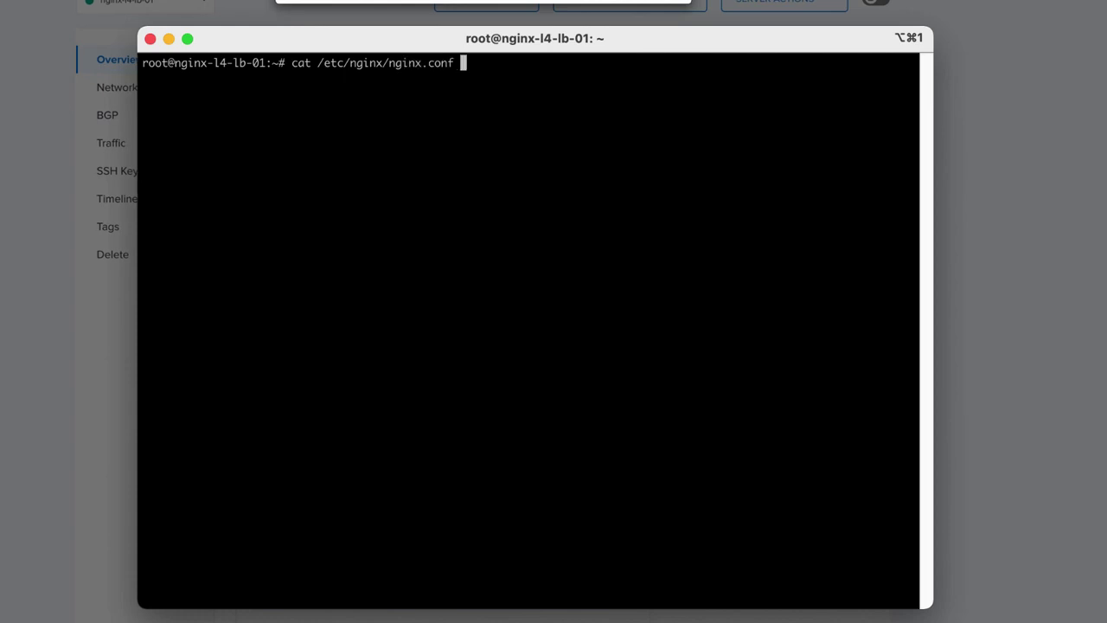
key(Return)
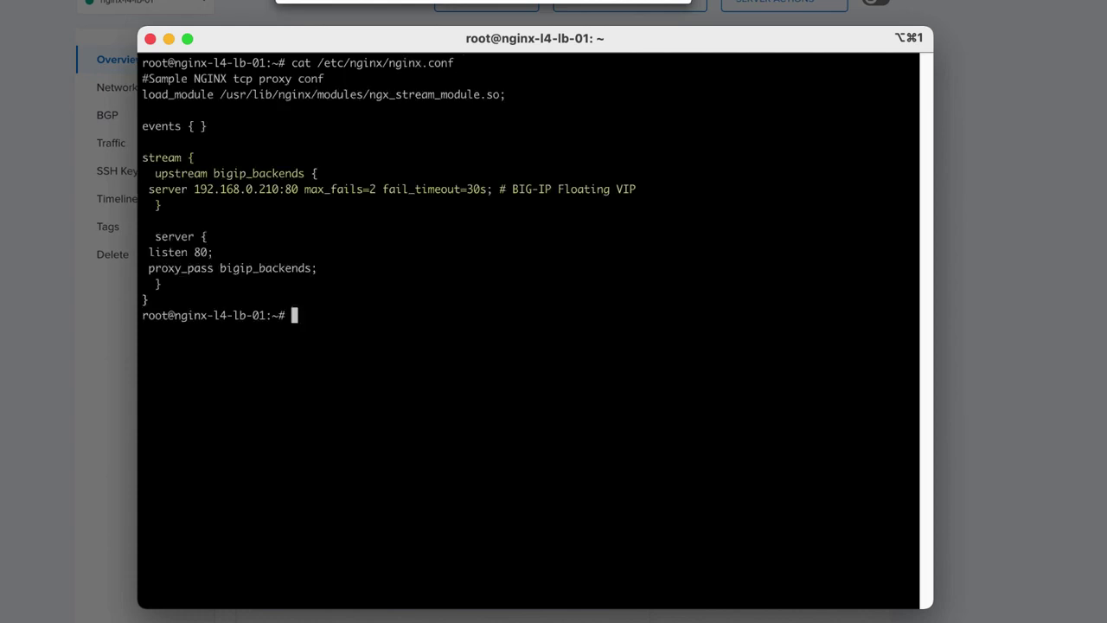
- Check that nginx.service is active with systemctl status, then clear the screen
text(clear)
key(Return)
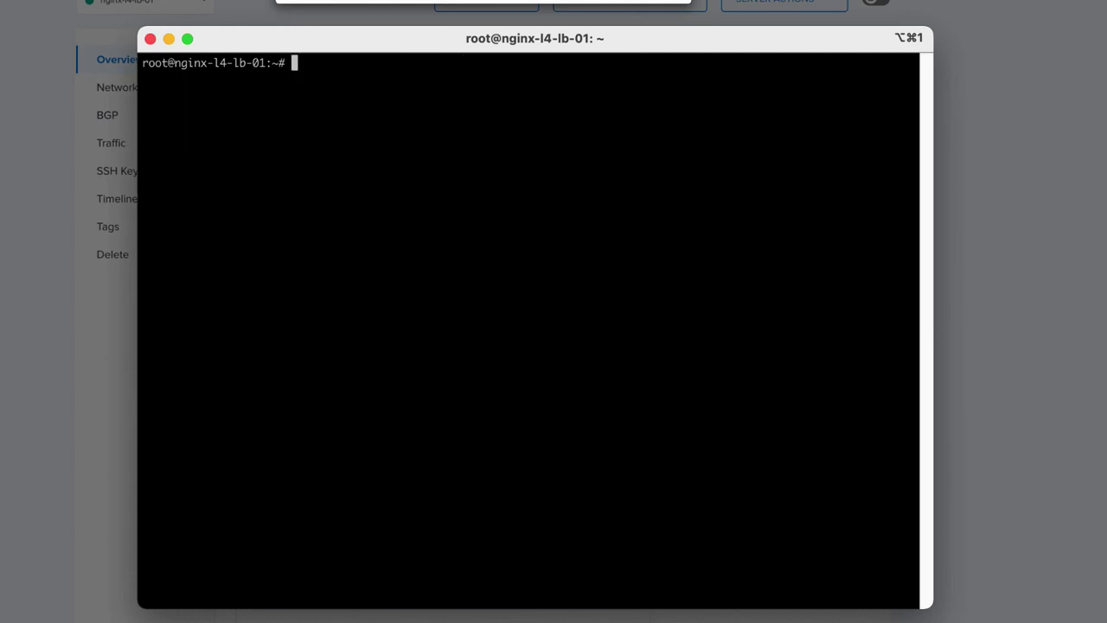
text(systemctl status )
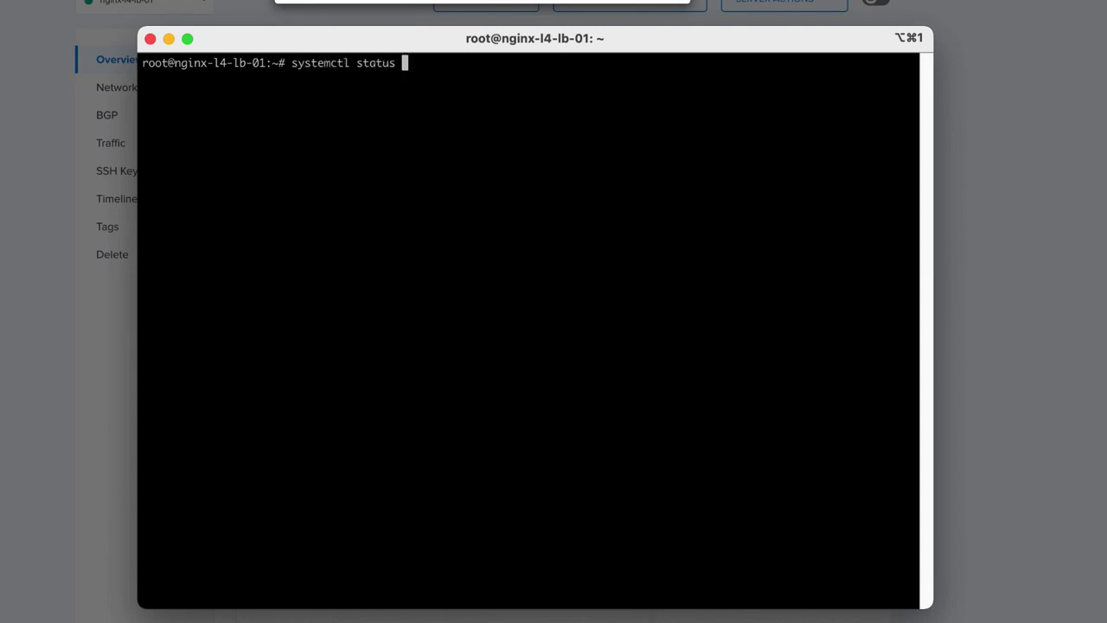
text(nginx.service)
key(Return)
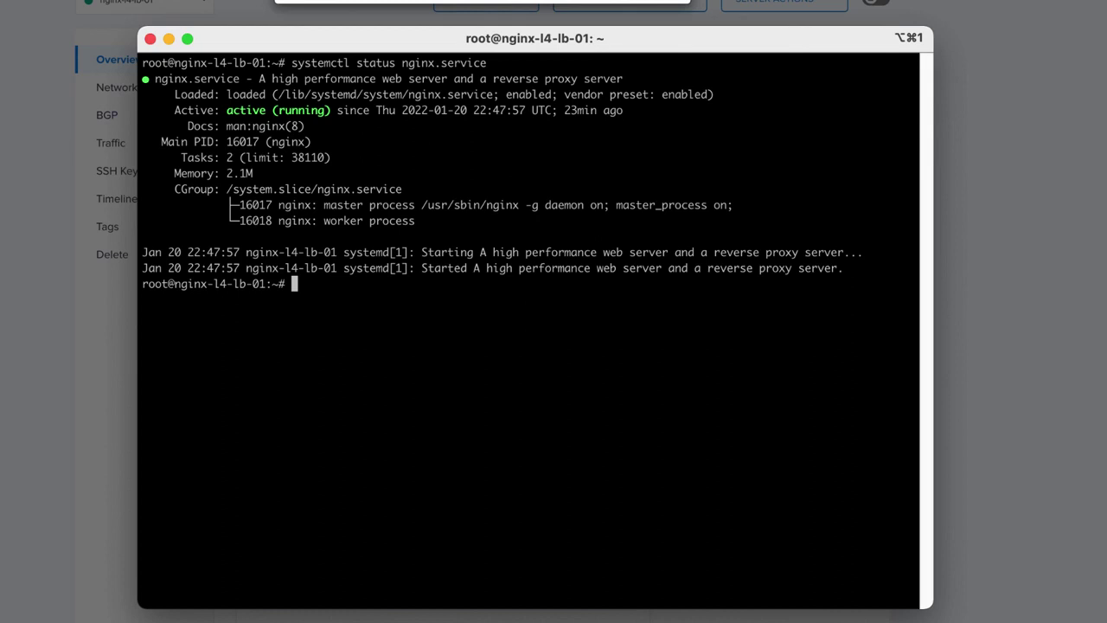
key(ctrl+l)
- Print /etc/bird/bird.conf and scroll through its BGP neighbor settings
text(cat /etc/)
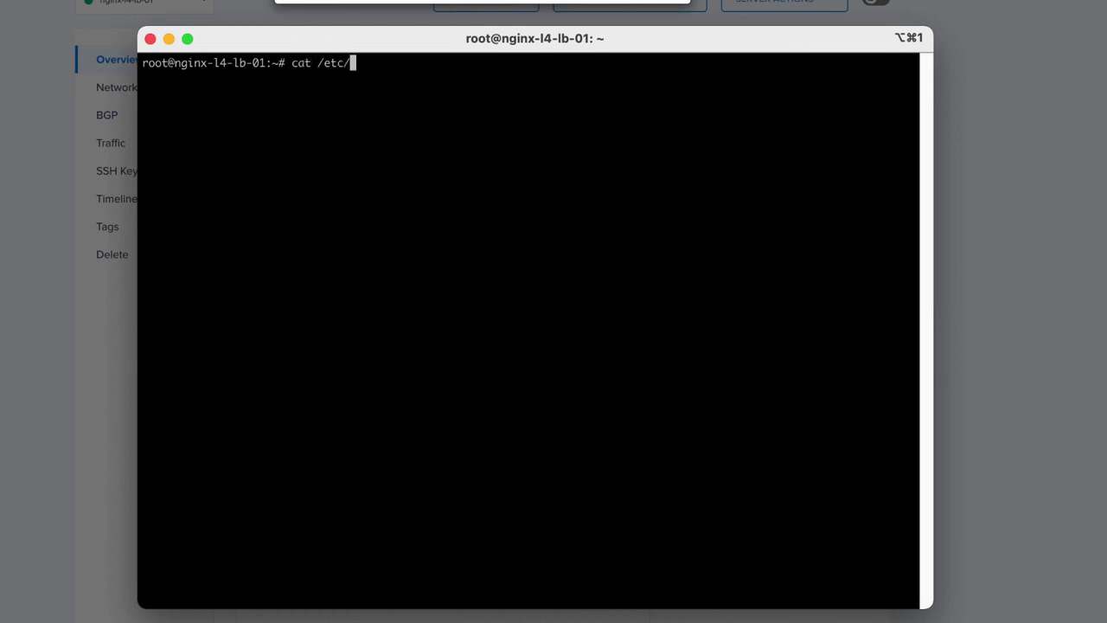
text(bi)
key(Tab)
text(rd/b)
key(Tab)
text(.)
key(Tab)
key(Return)
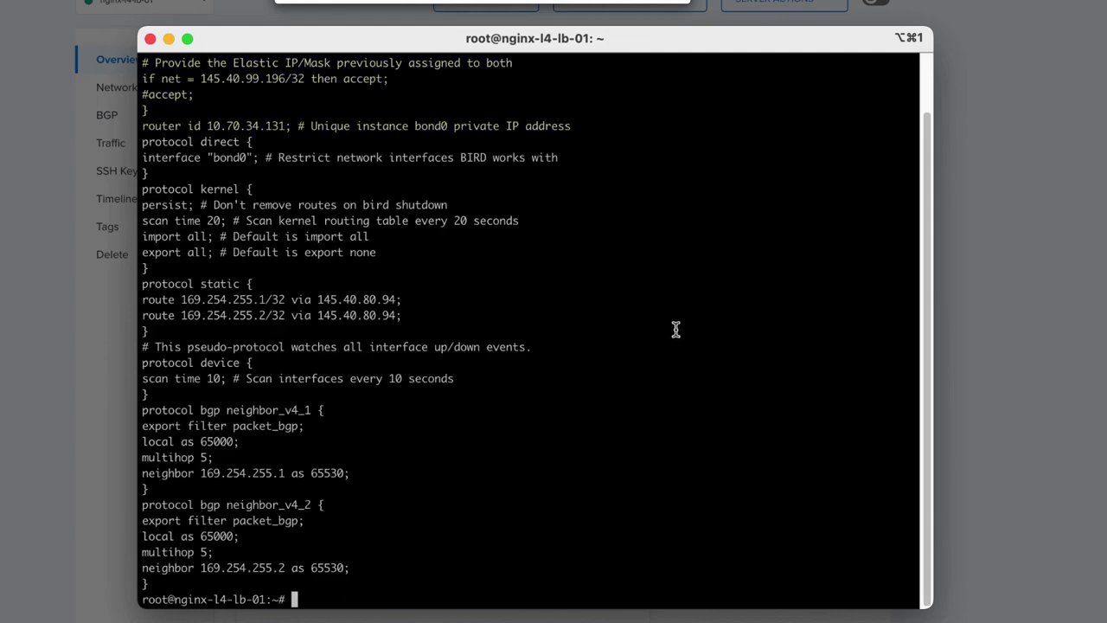
scroll(677, 330, up, 2)
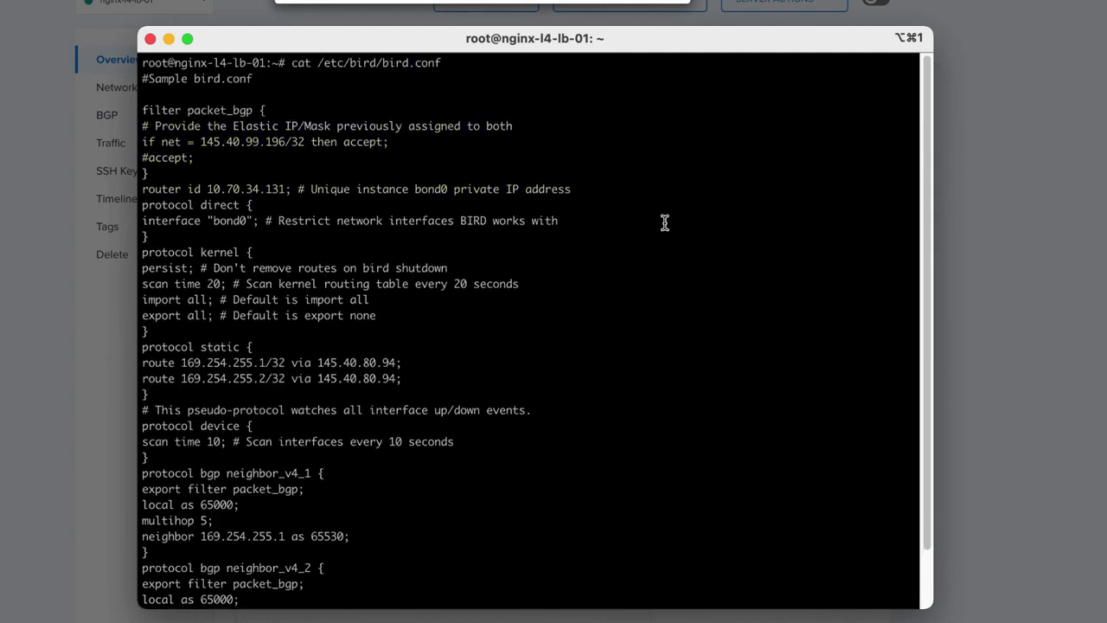
scroll(683, 298, down, 2)
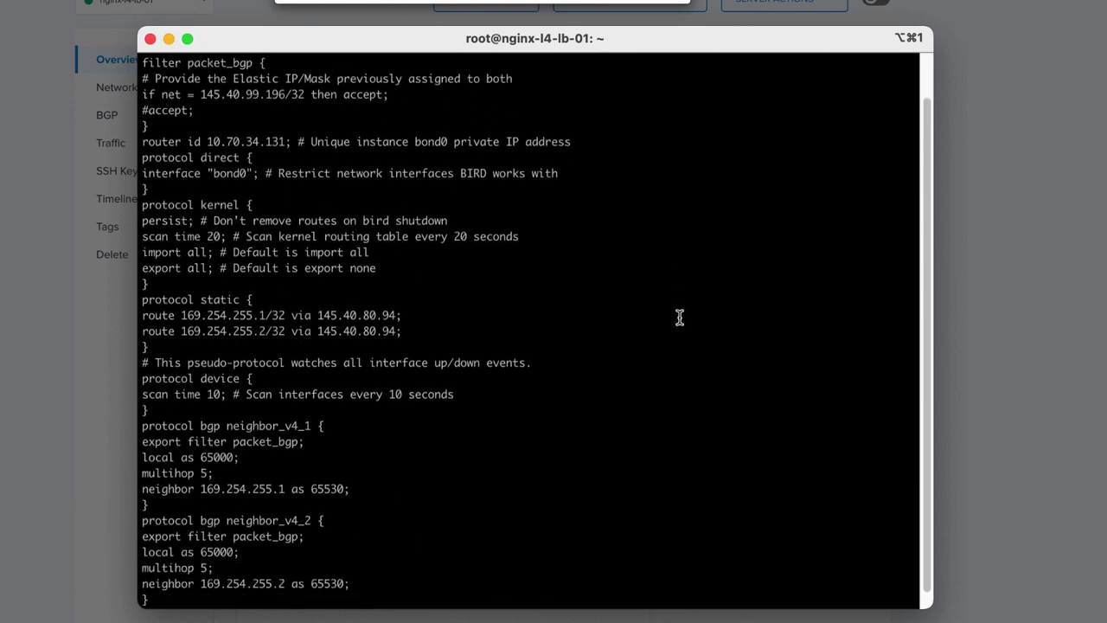
scroll(680, 317, down, 1)
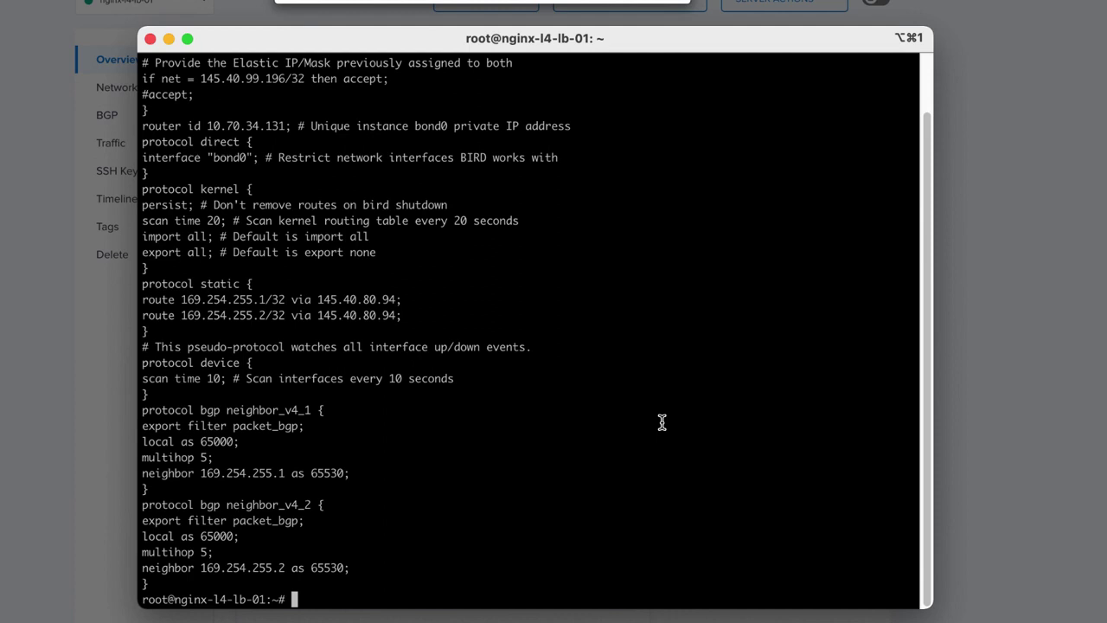
- Clear the scrollback and run systemctl status bird
key(super+k)
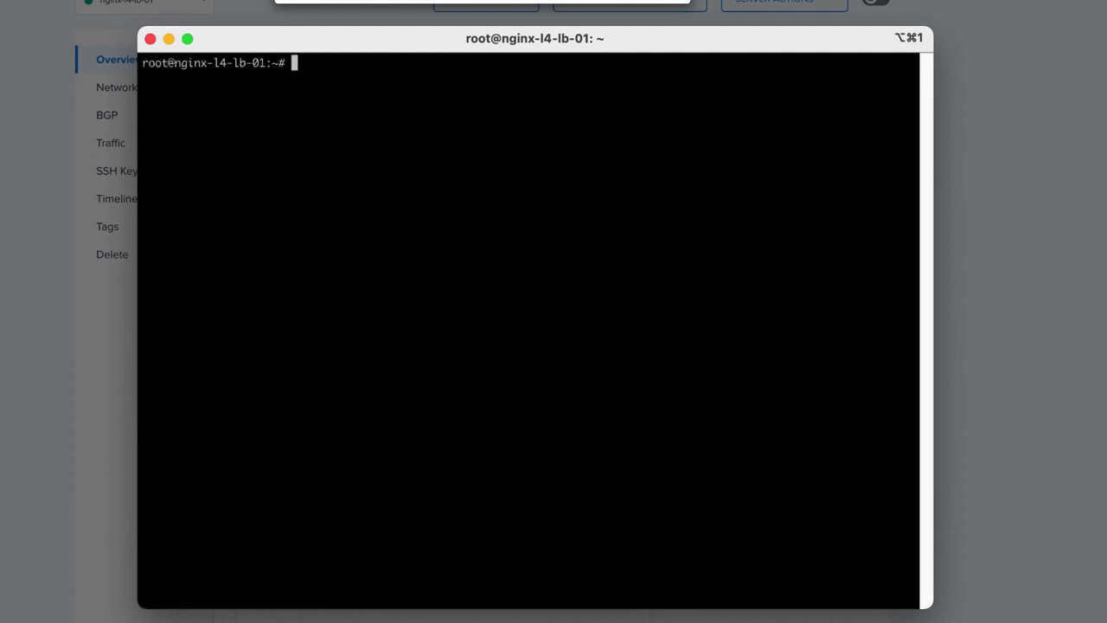
text(systemctl statu)
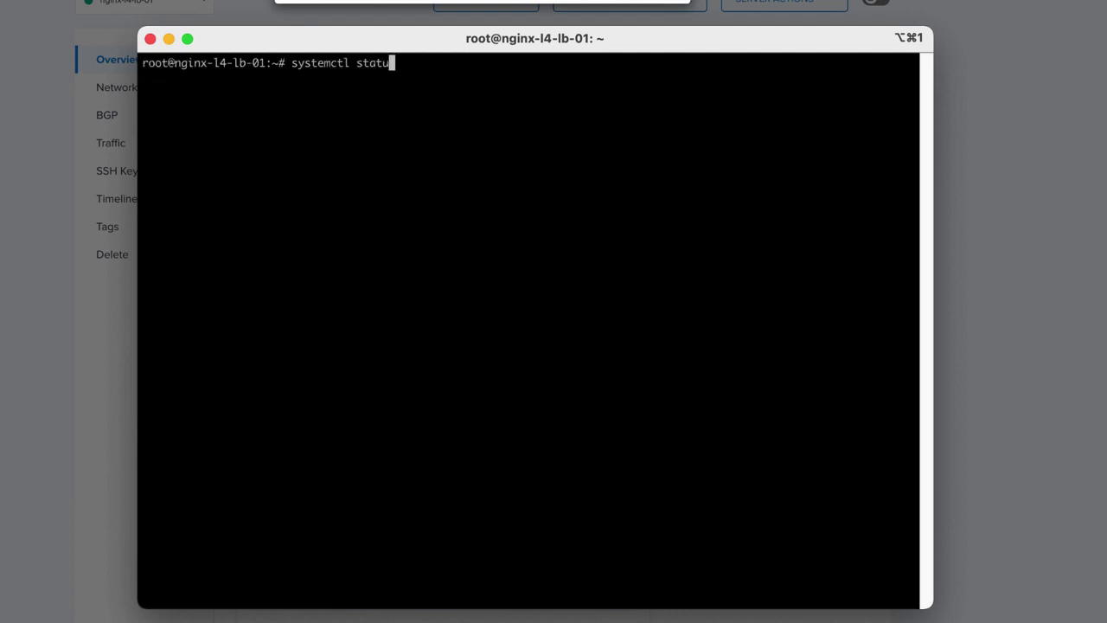
text(s bird)
key(Return)
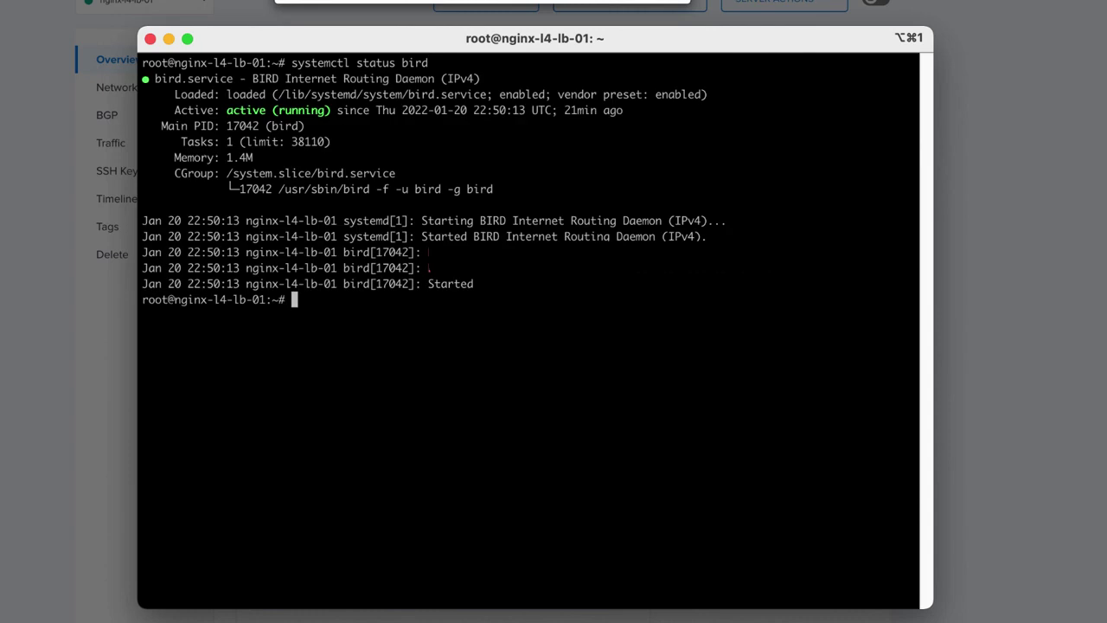
- Clear the screen and review /etc/keepalived/keepalived.conf
text(clear)
key(Return)
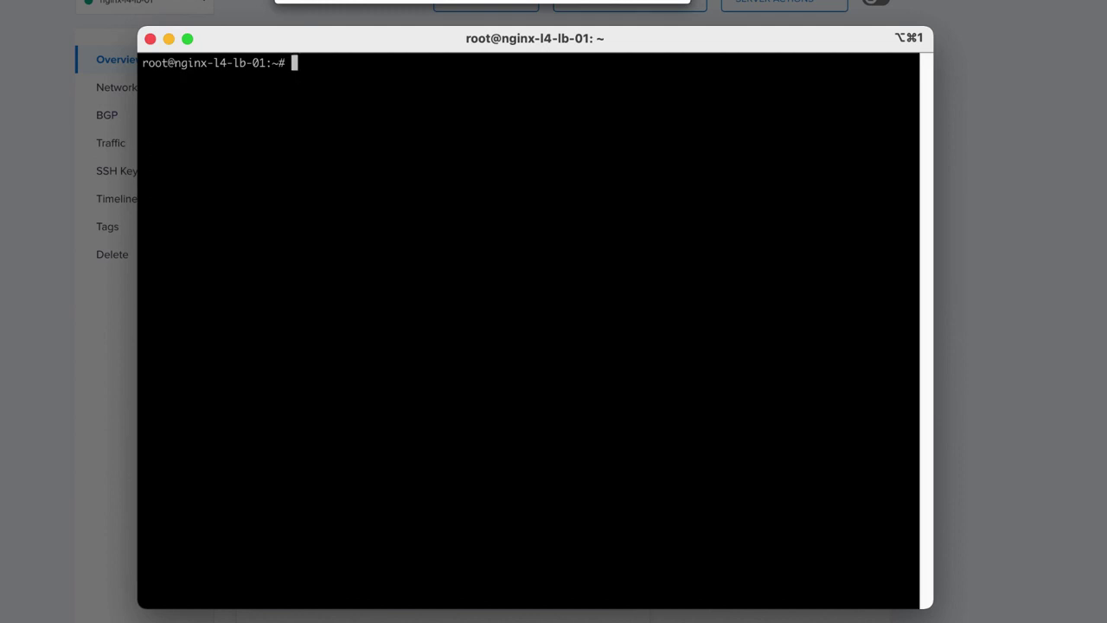
text(cat /etc/keepalived/keepalived.conf)
key(Return)
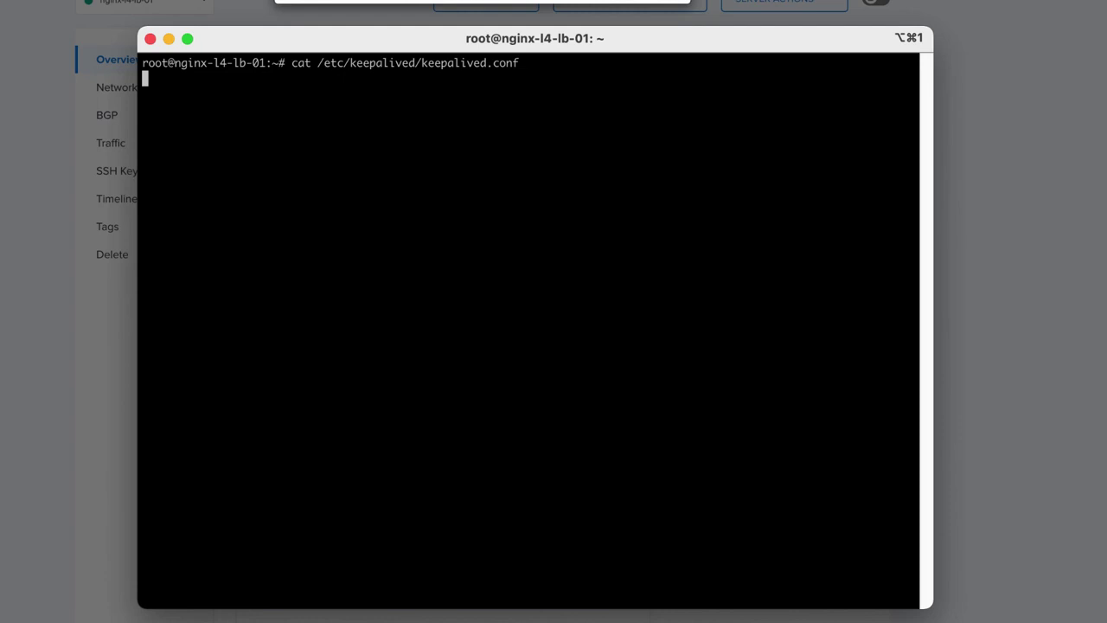
scroll(637, 360, up, 6)
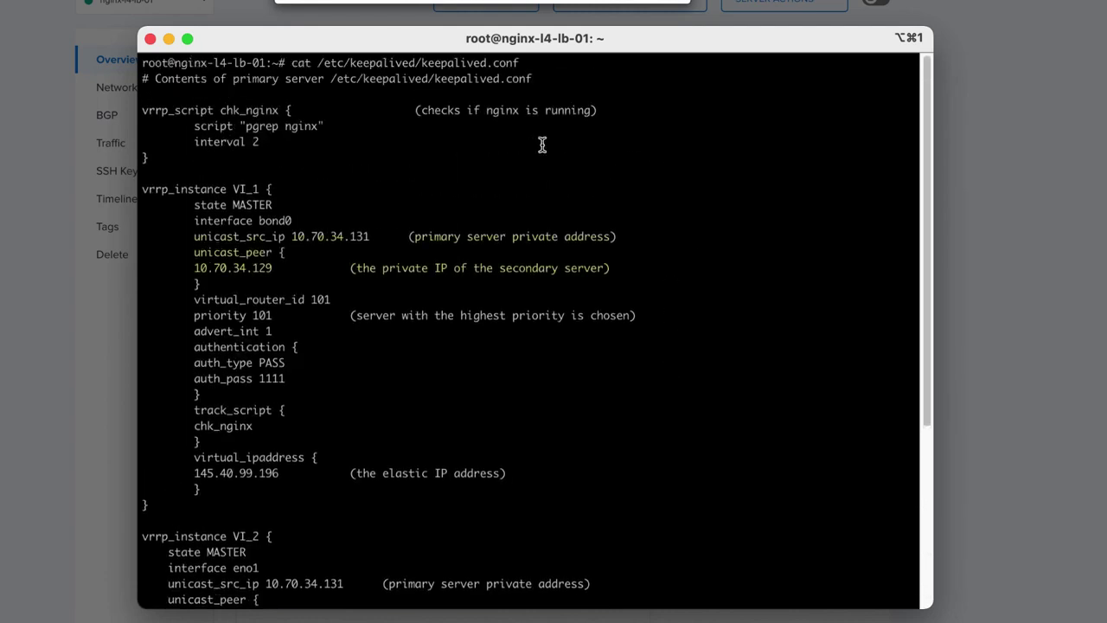
scroll(694, 244, down, 3)
scroll(606, 304, down, 6)
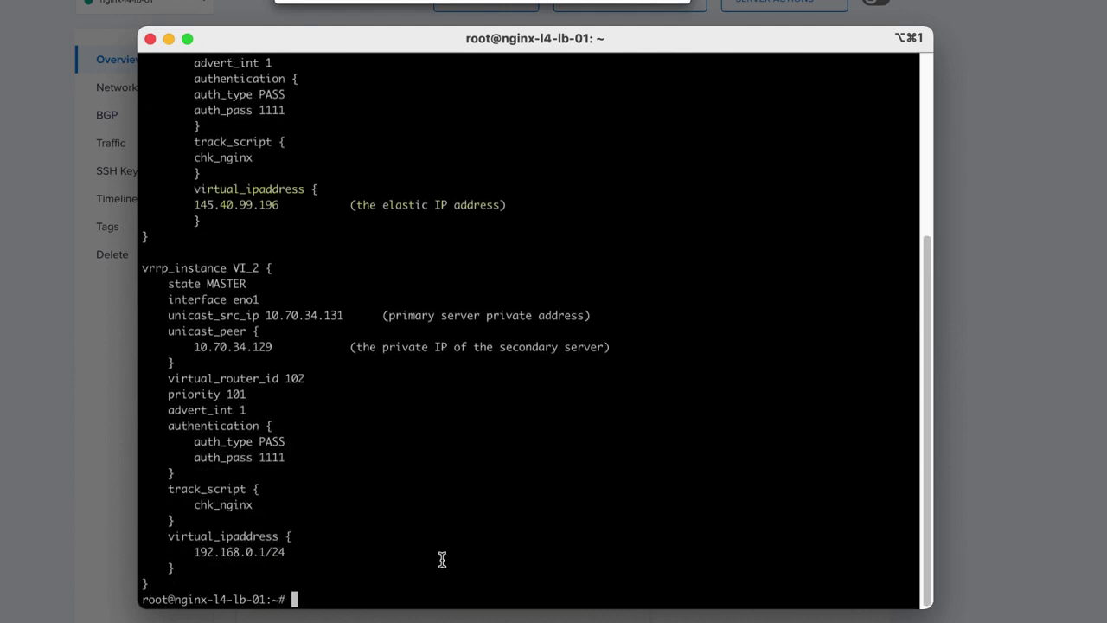
- Check systemctl status keepalived.service, then quit the pager and clear the screen
key(super+k)
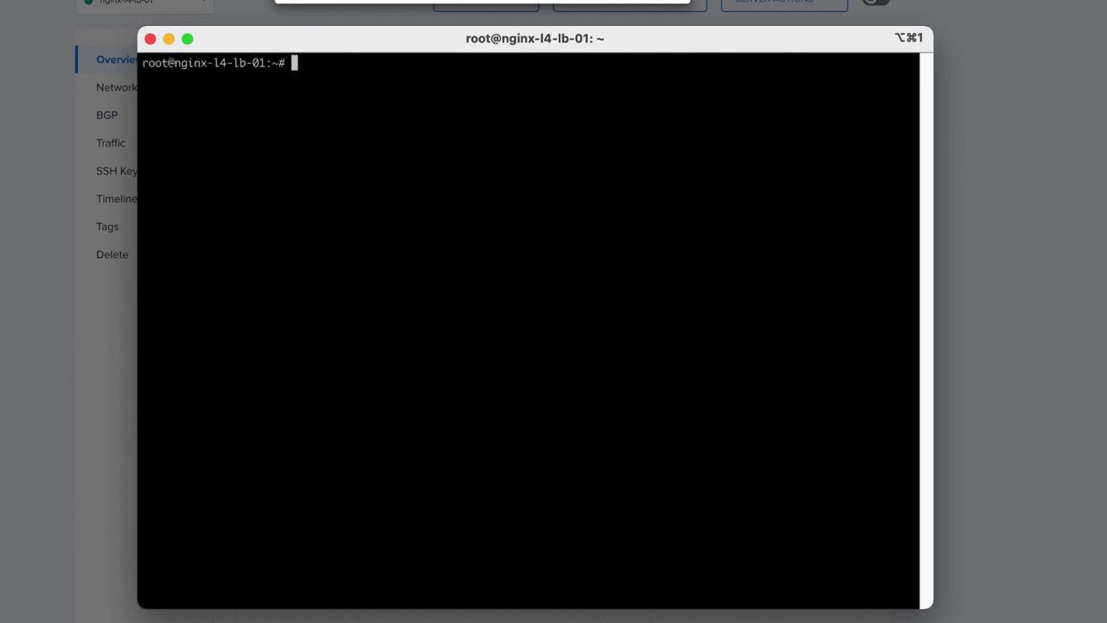
text(systemctl status )
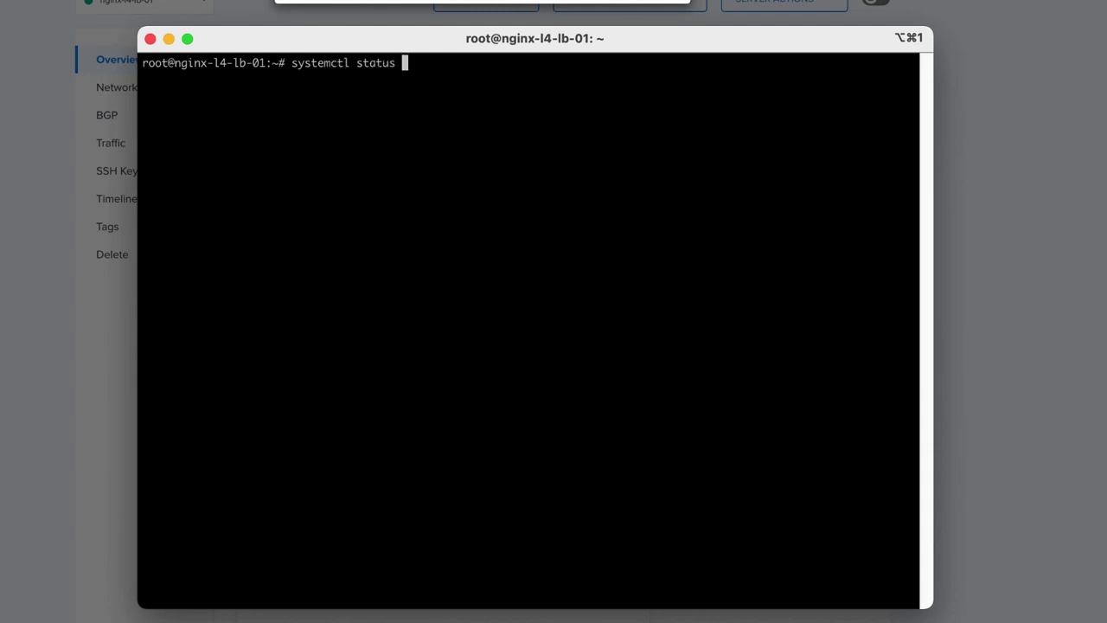
text(keepalived.service)
key(Return)
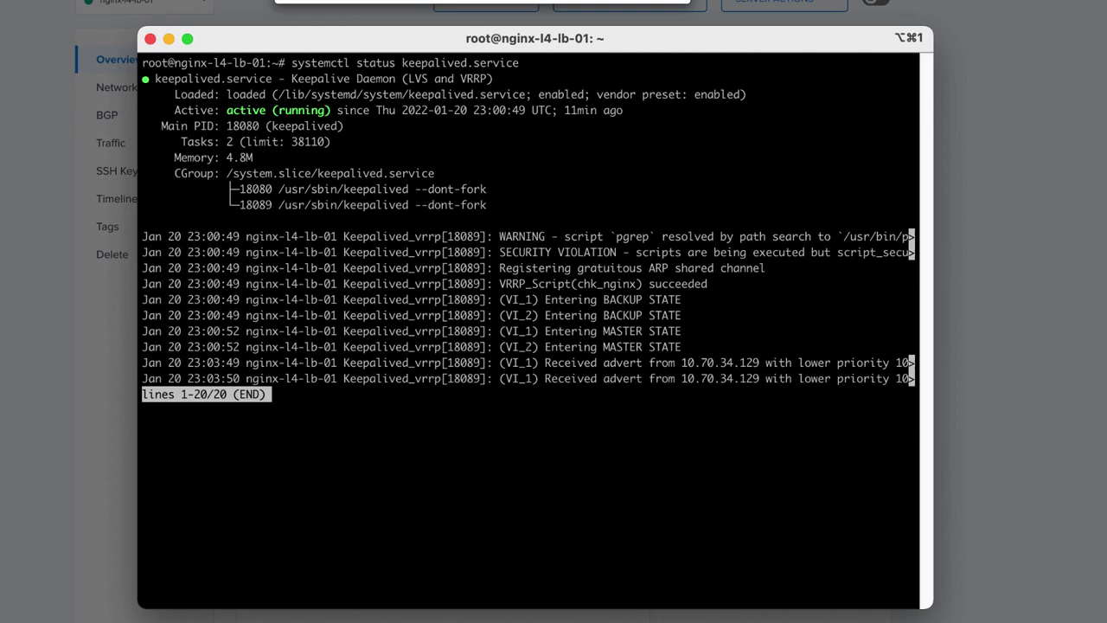
text(q)
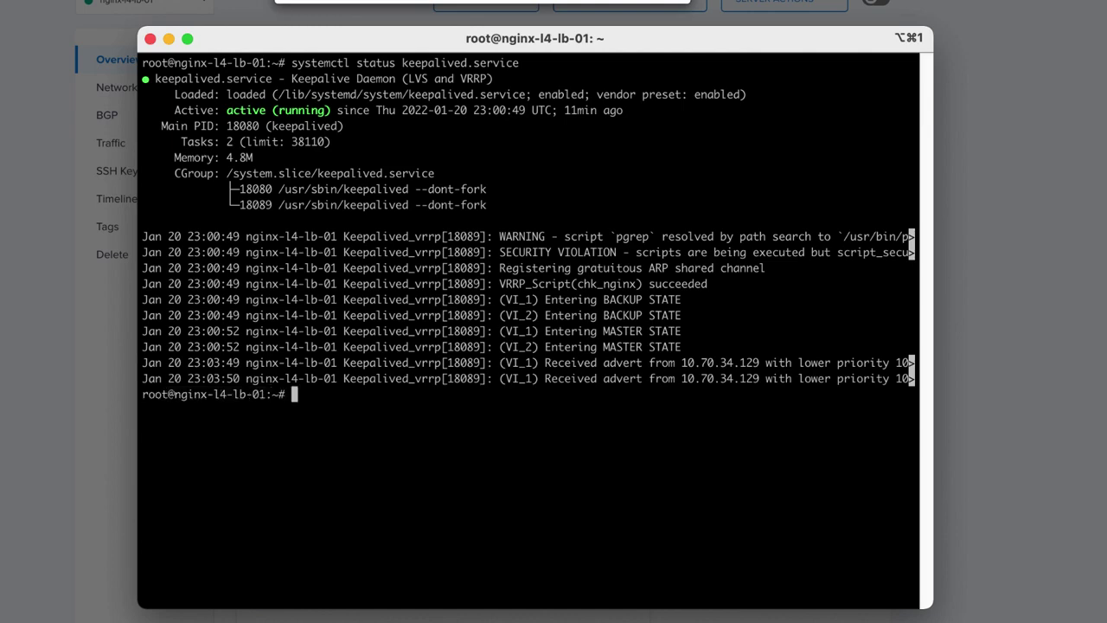
text(clear)
key(Return)
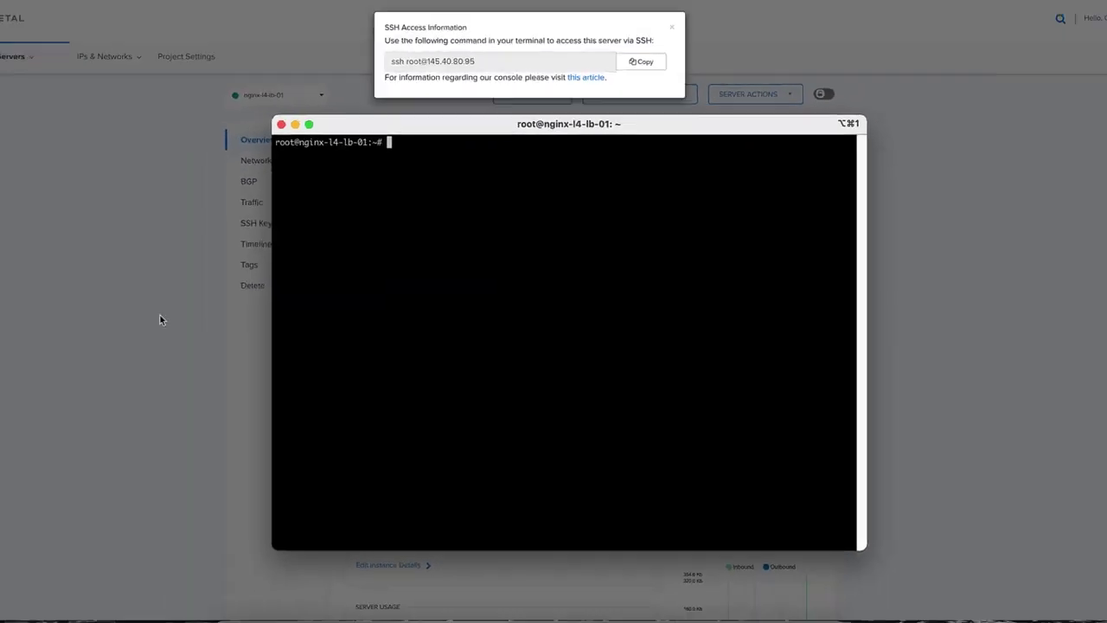
- Enable IPv4 and IPv6 BGP on nginx-l4-lb-01
click(196, 300)
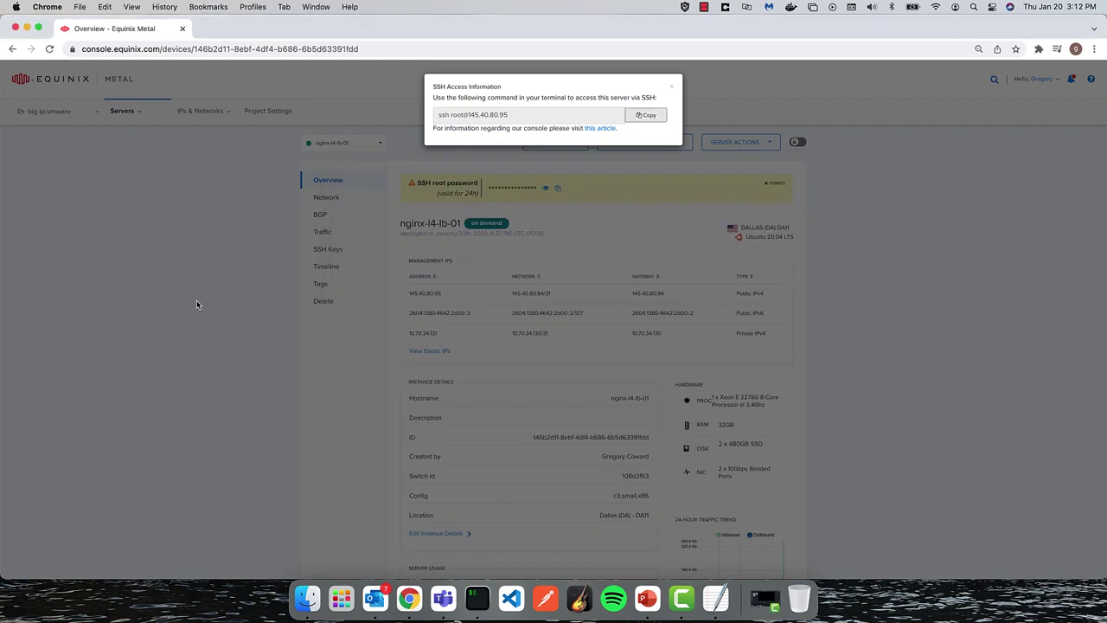
click(673, 89)
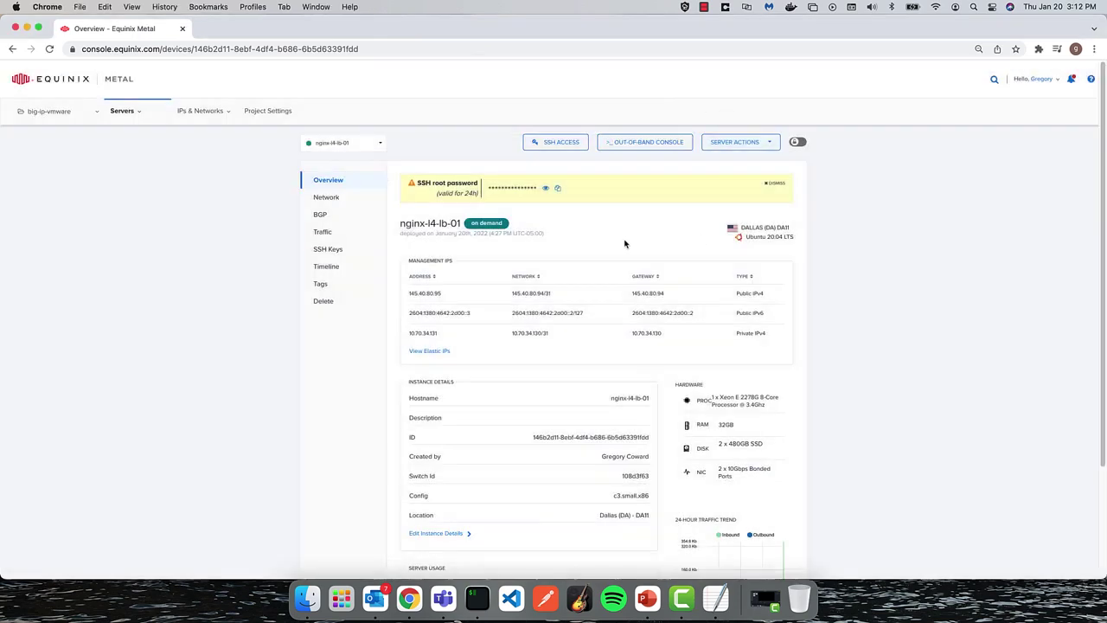
click(320, 215)
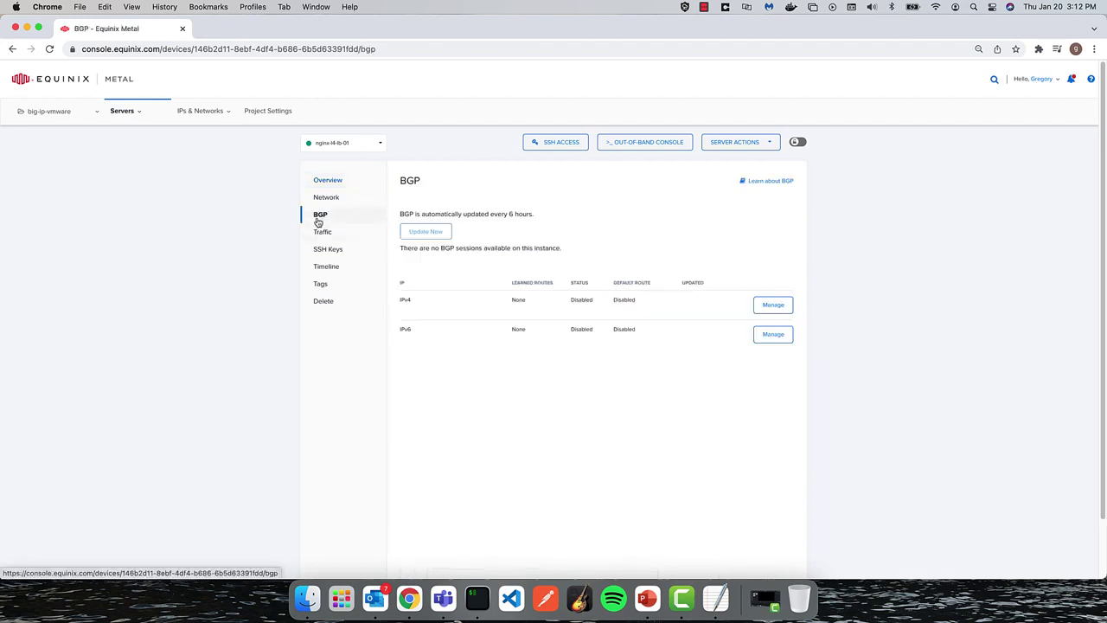
click(773, 304)
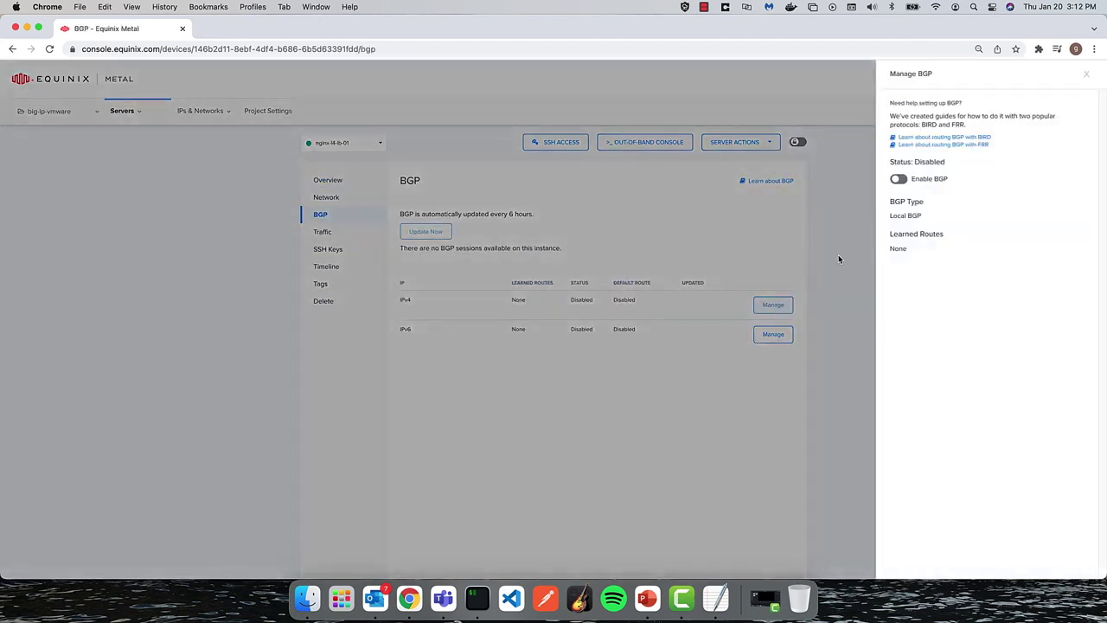
click(900, 184)
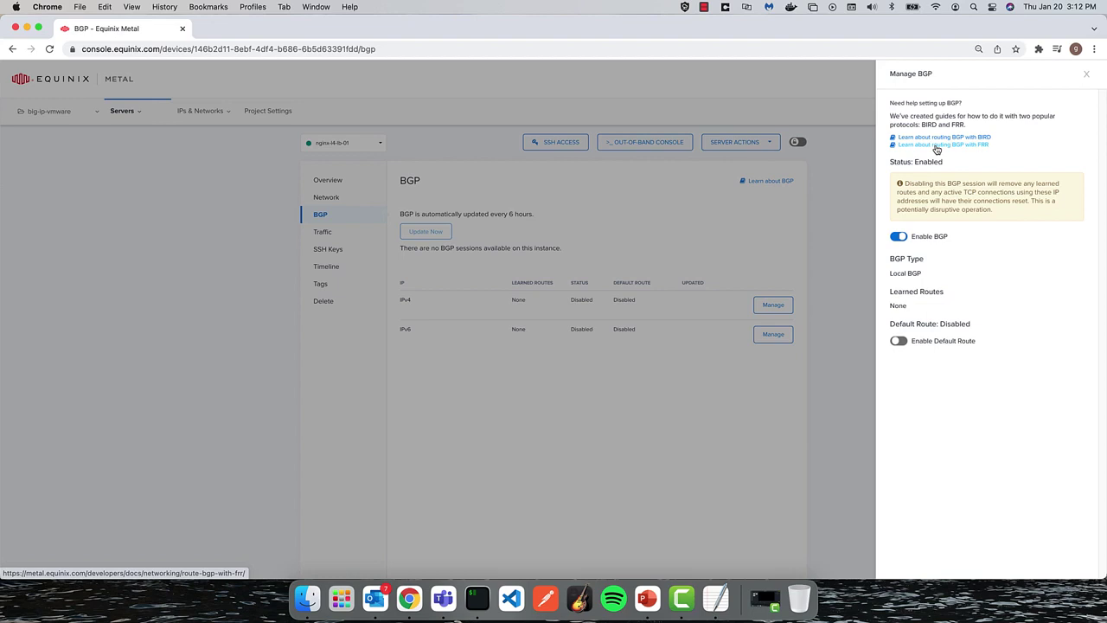
click(1086, 77)
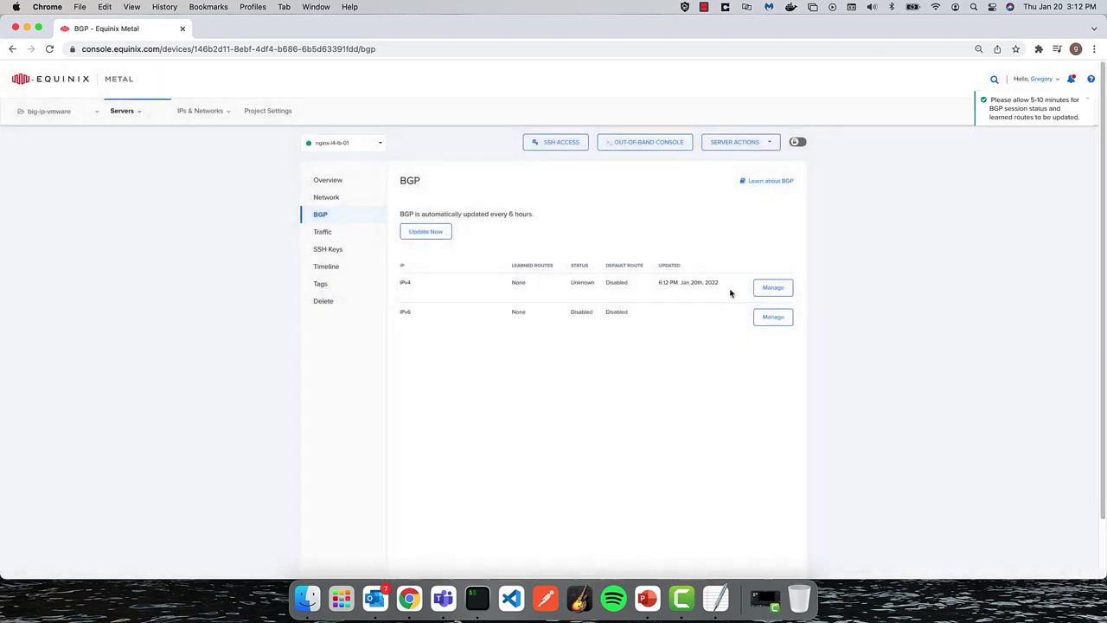
click(773, 318)
click(900, 183)
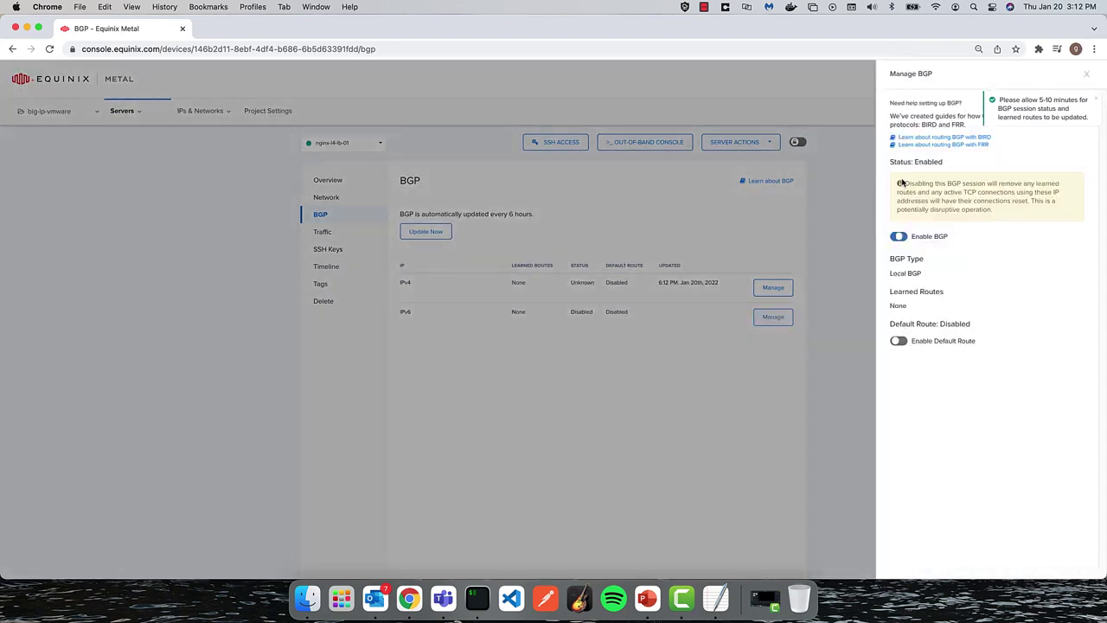
click(1084, 79)
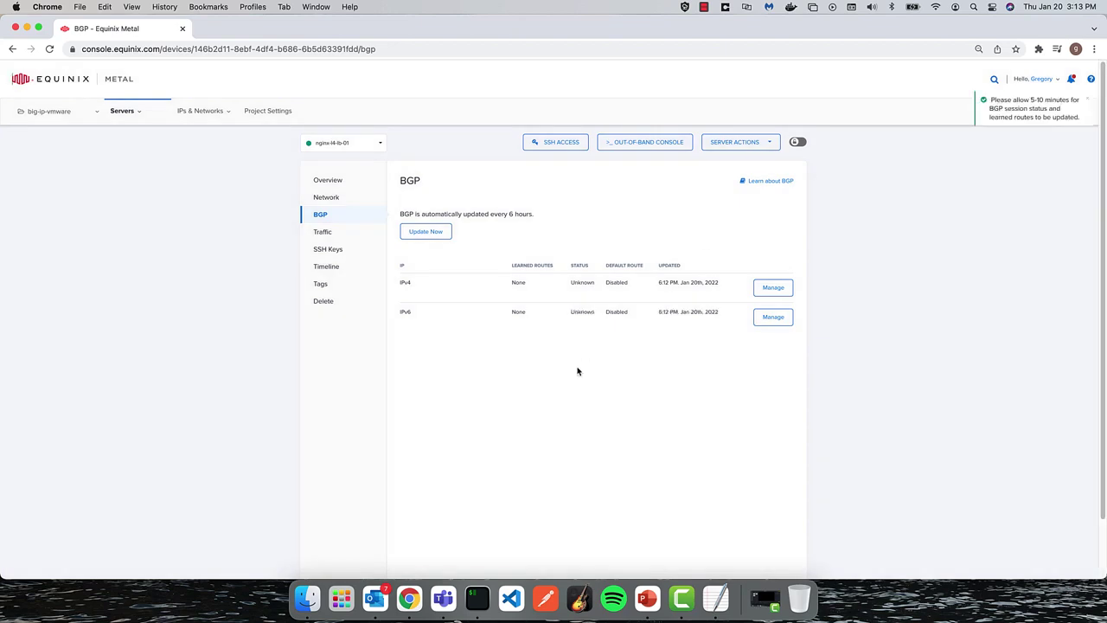
- Enable IPv4 and IPv6 BGP on nginx-l4-lb-02, then check nginx-l4-lb-01's BGP sessions
click(340, 143)
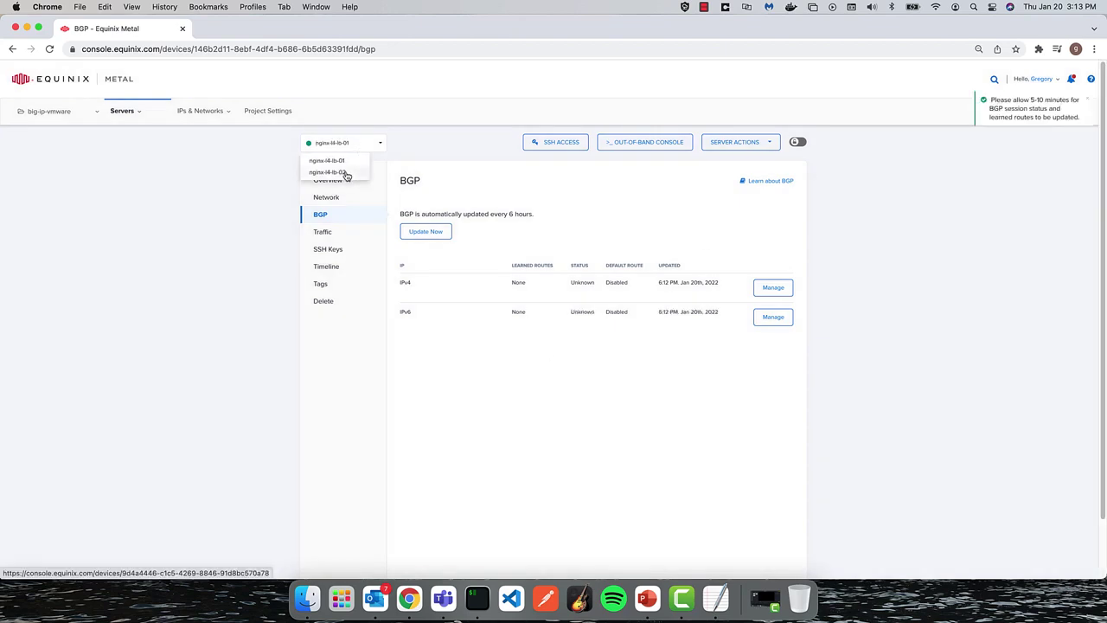
click(348, 174)
click(328, 216)
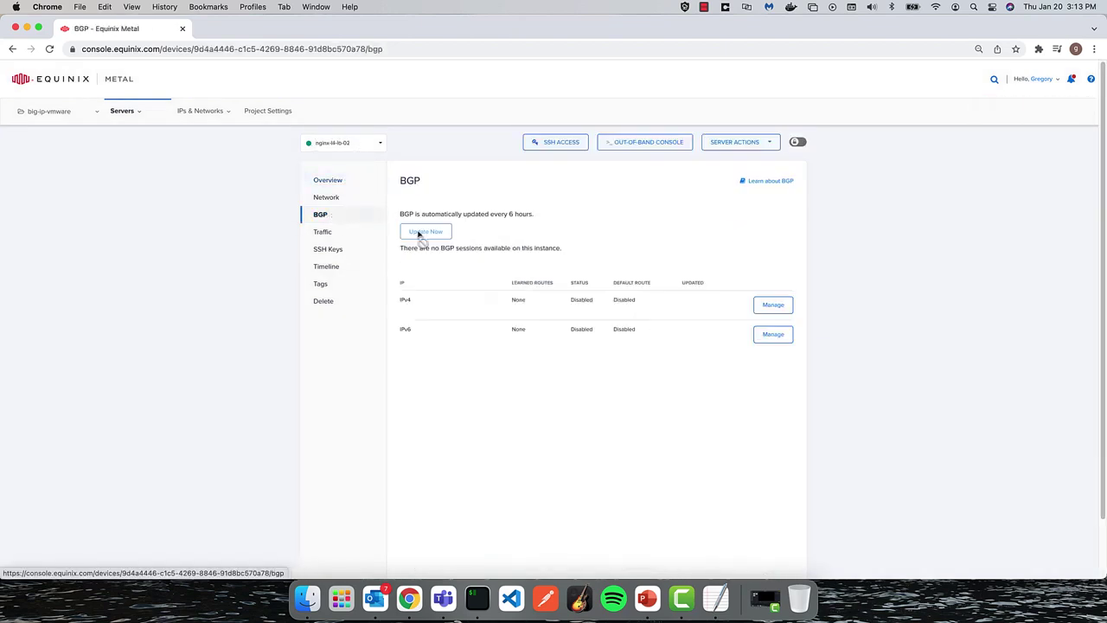
click(770, 304)
click(901, 178)
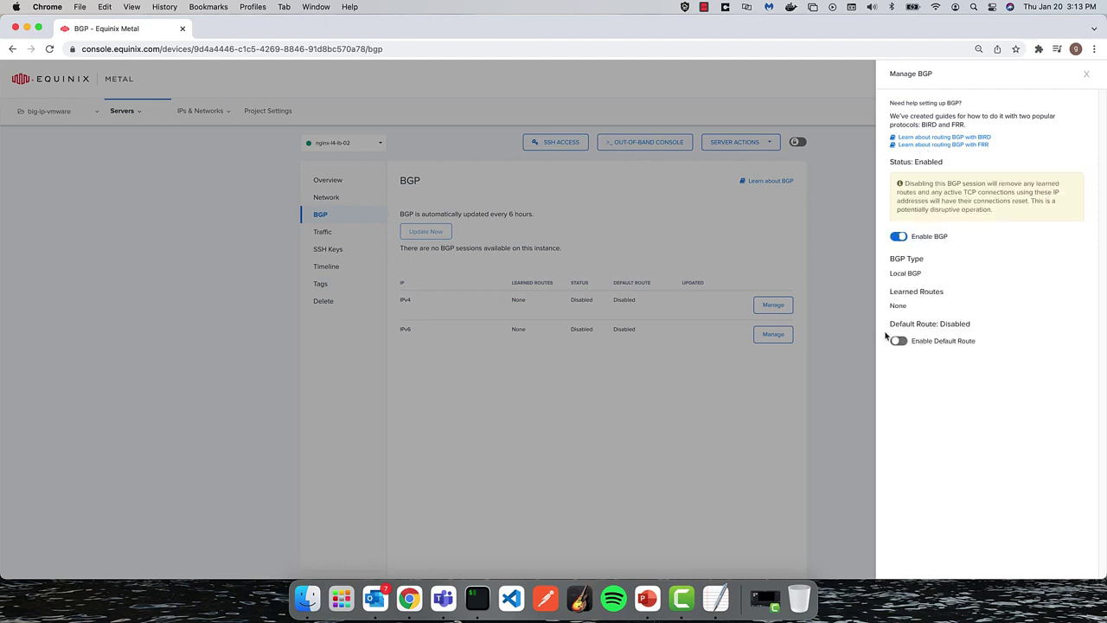
click(1086, 75)
click(773, 317)
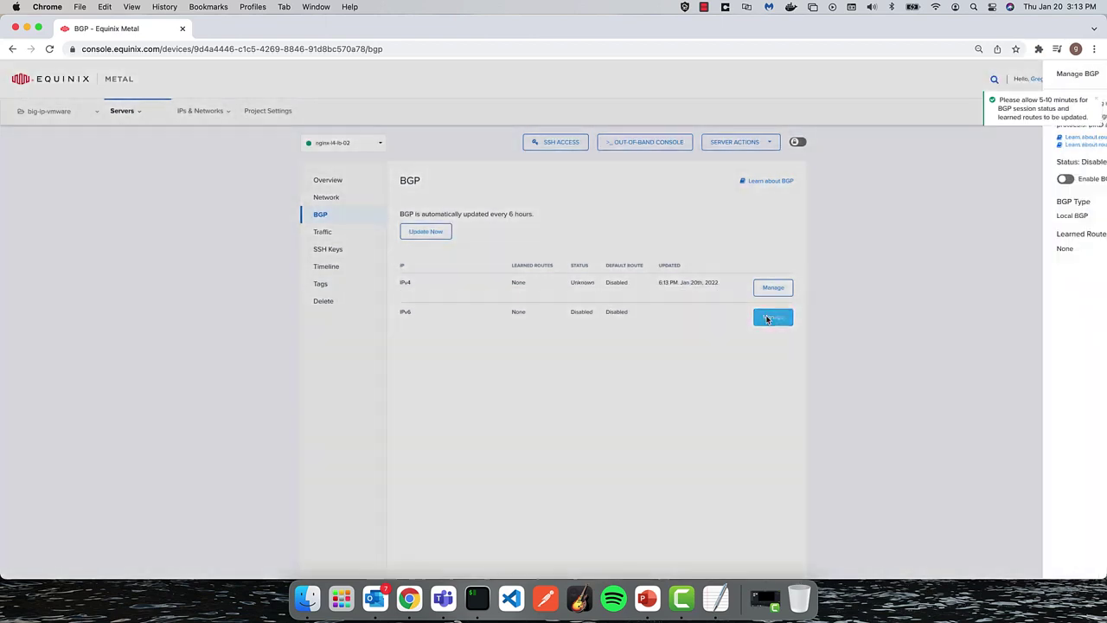
click(901, 178)
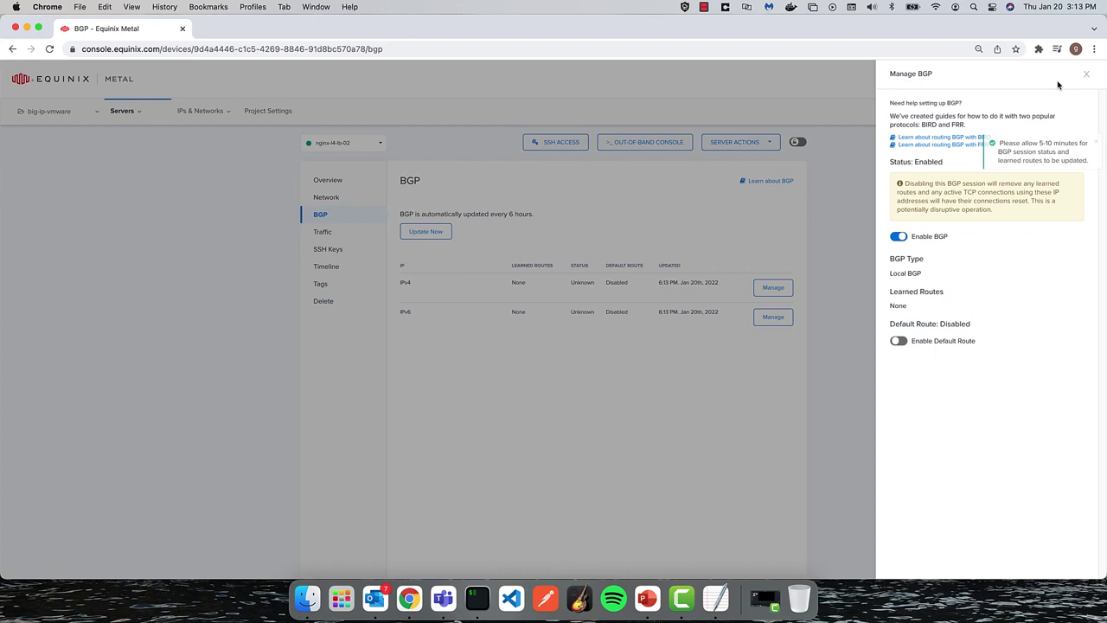
click(1086, 74)
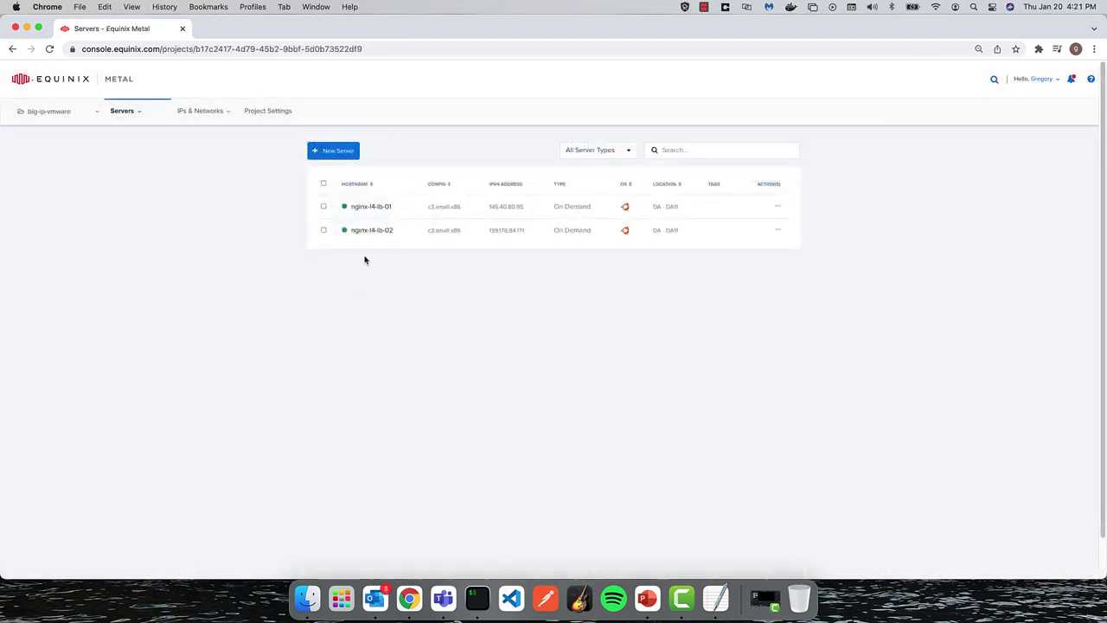
click(368, 207)
click(321, 215)
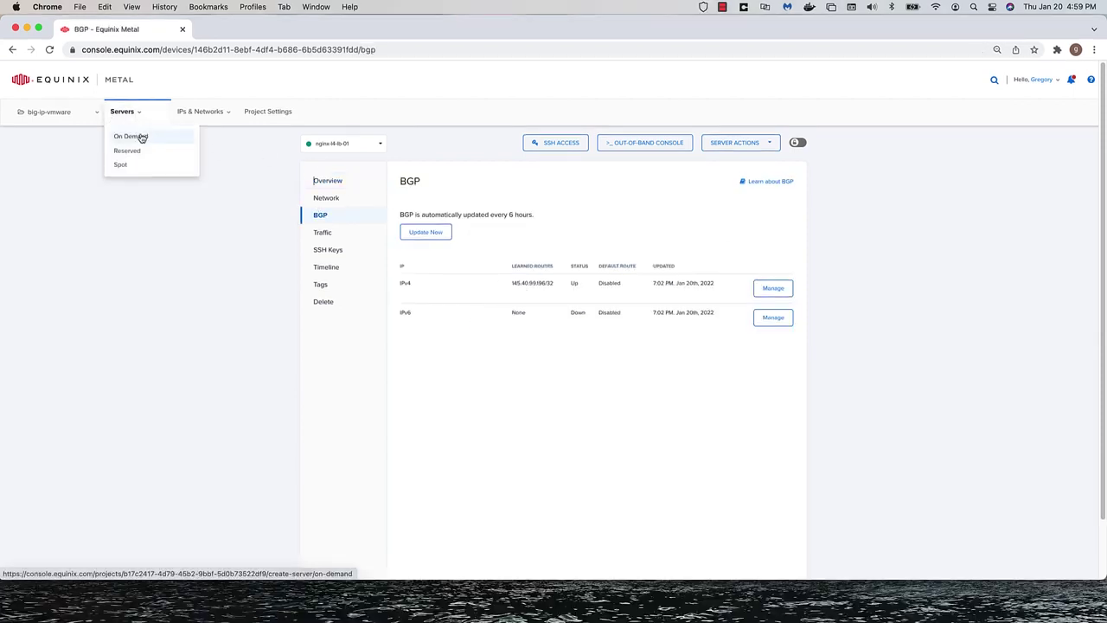
- Start an on-demand deployment in Dallas with c3.small.x86 servers running VMware ESXi 7.0
click(141, 135)
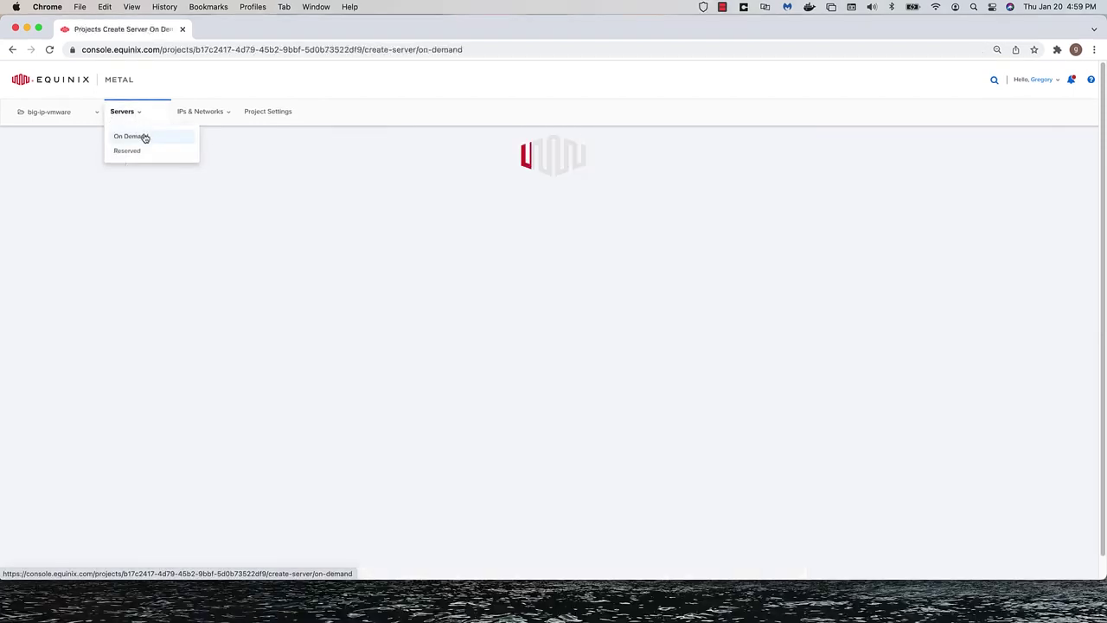
click(296, 201)
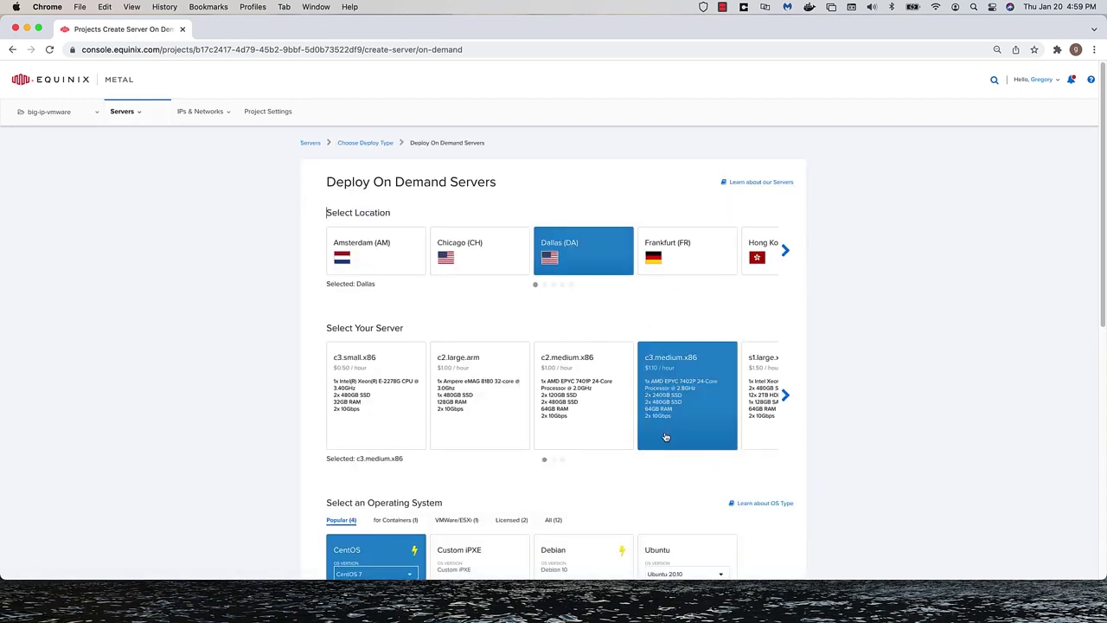
click(375, 428)
scroll(303, 425, down, 3)
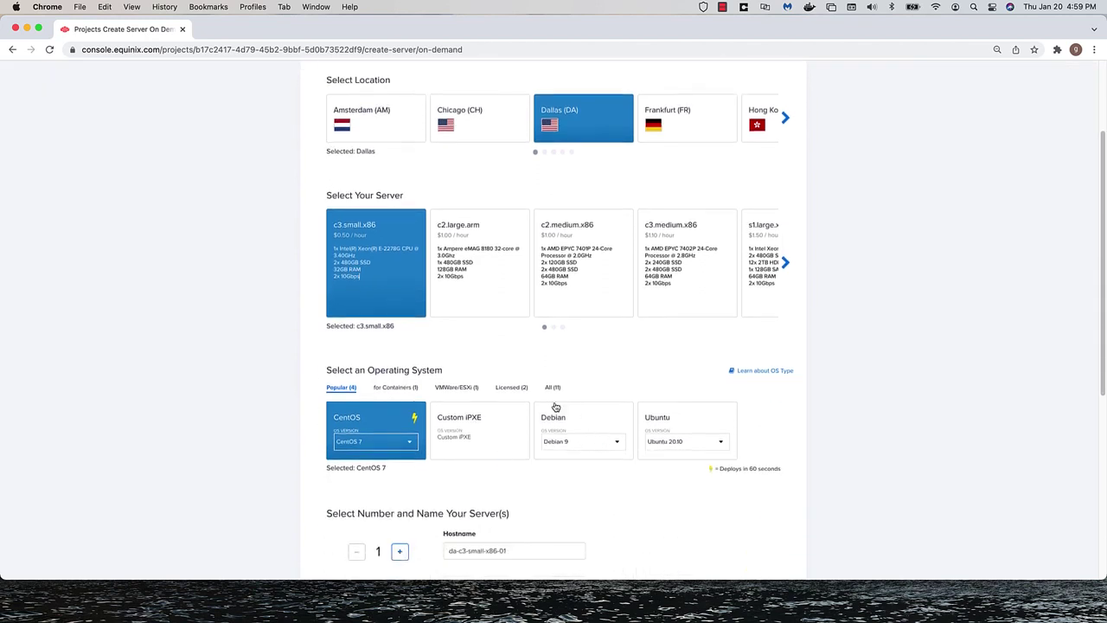
click(457, 387)
click(389, 431)
scroll(484, 465, down, 3)
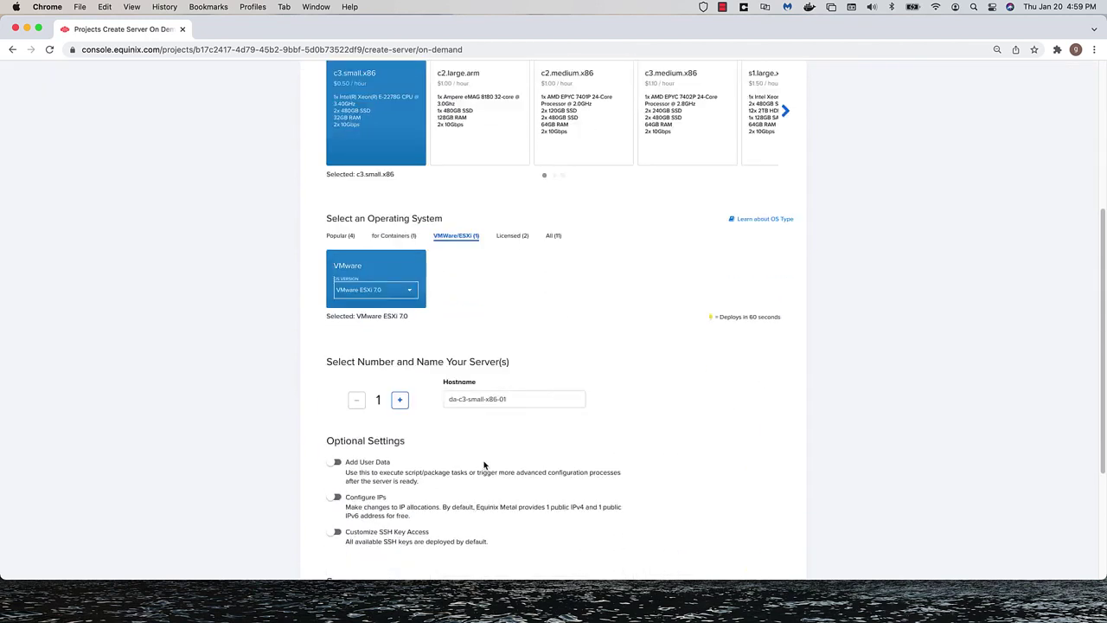
- Set the hostname to vmware-bigip, raise the server count to 2, and deploy
click(496, 400)
key(super+a)
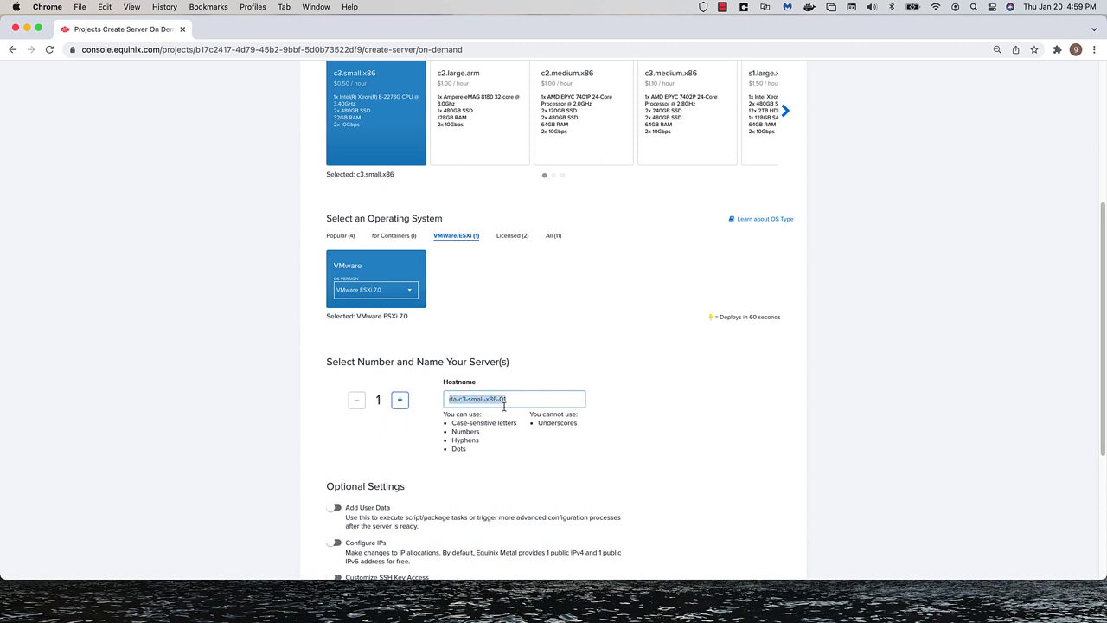
text(vmware-bigip-l7-lb)
click(400, 399)
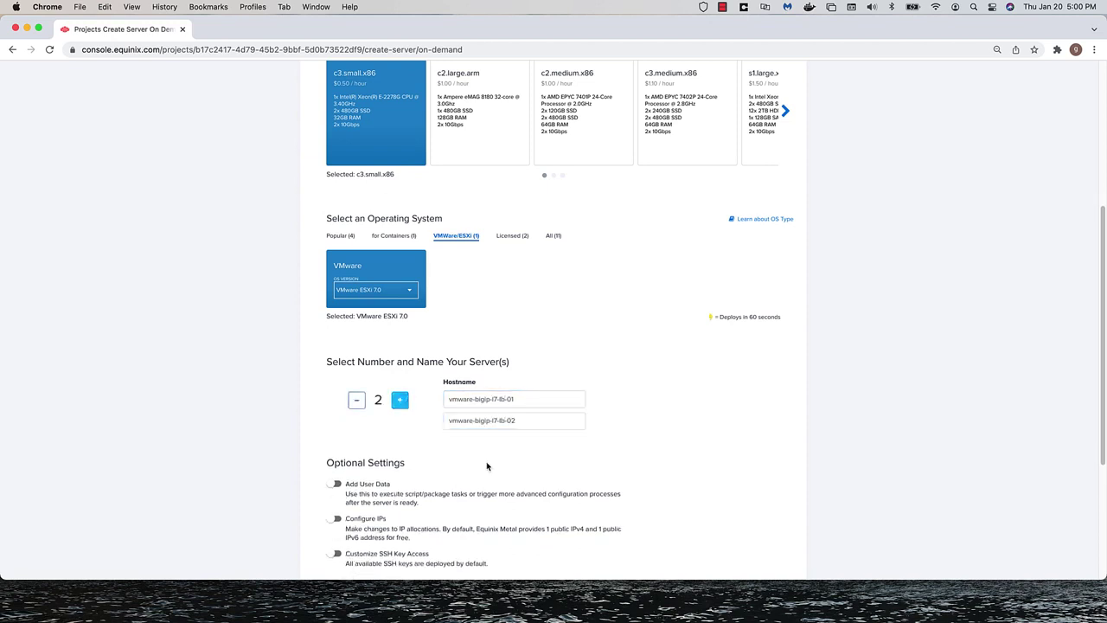
scroll(487, 467, down, 5)
click(444, 531)
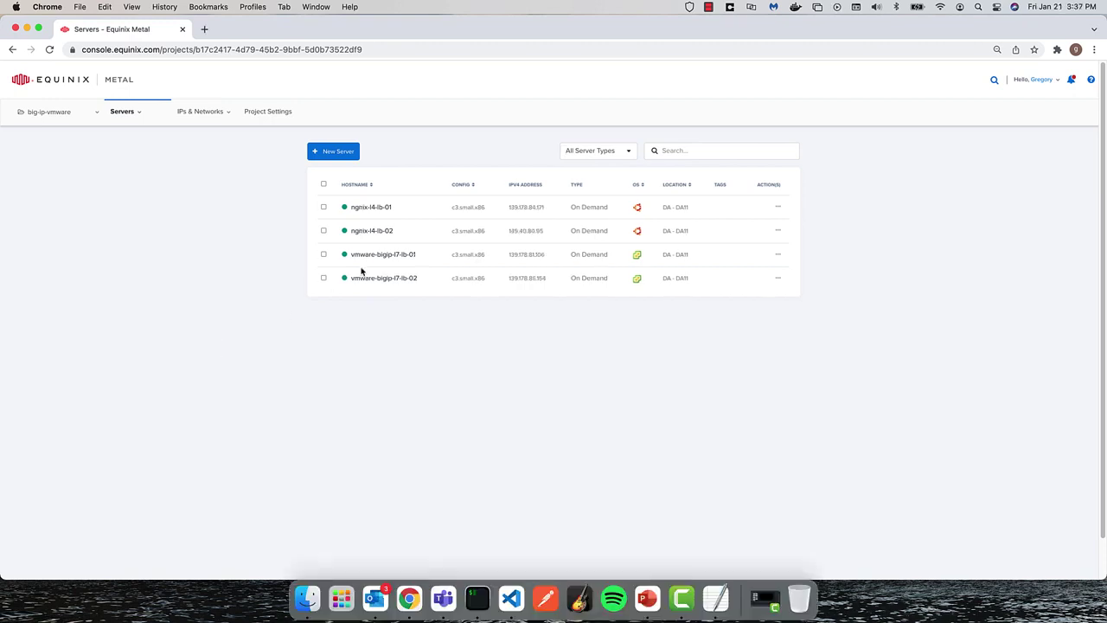
- Connect to vmware-bigip-l7-lb-01's out-of-band console over ssh from the terminal
click(384, 255)
click(614, 152)
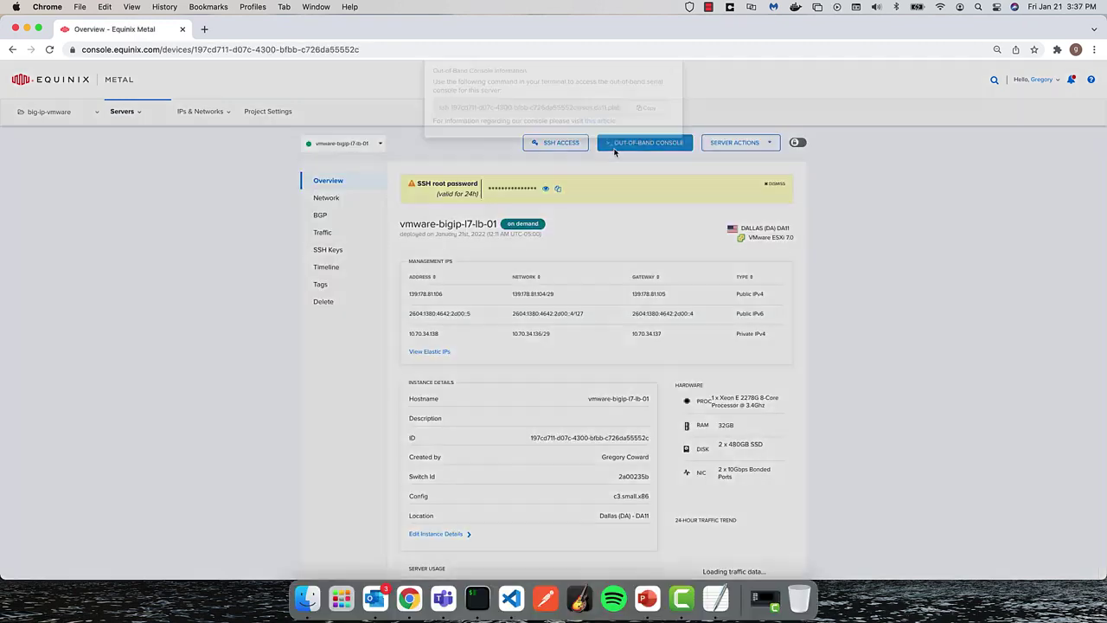
click(644, 124)
click(476, 598)
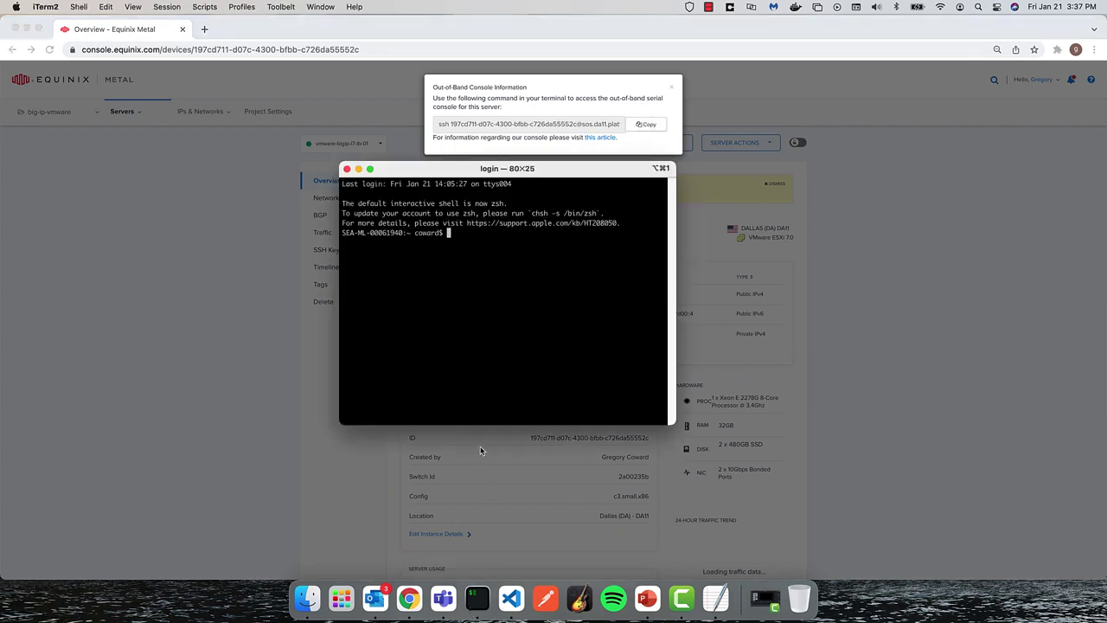
key(super+v)
key(Return)
text(y)
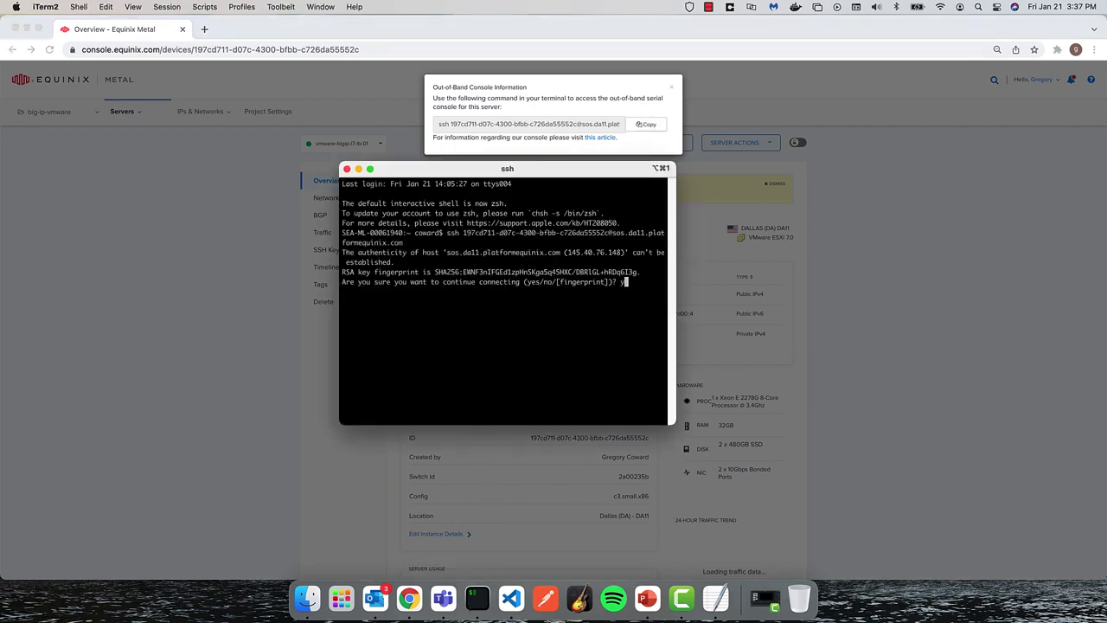
text(es)
key(Return)
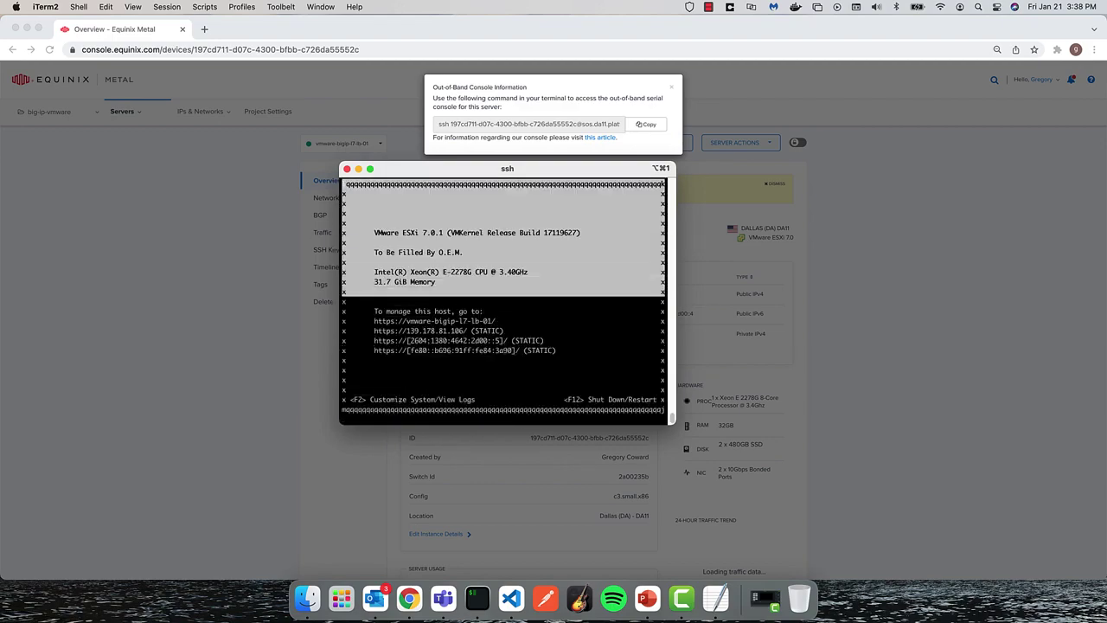
key(F2)
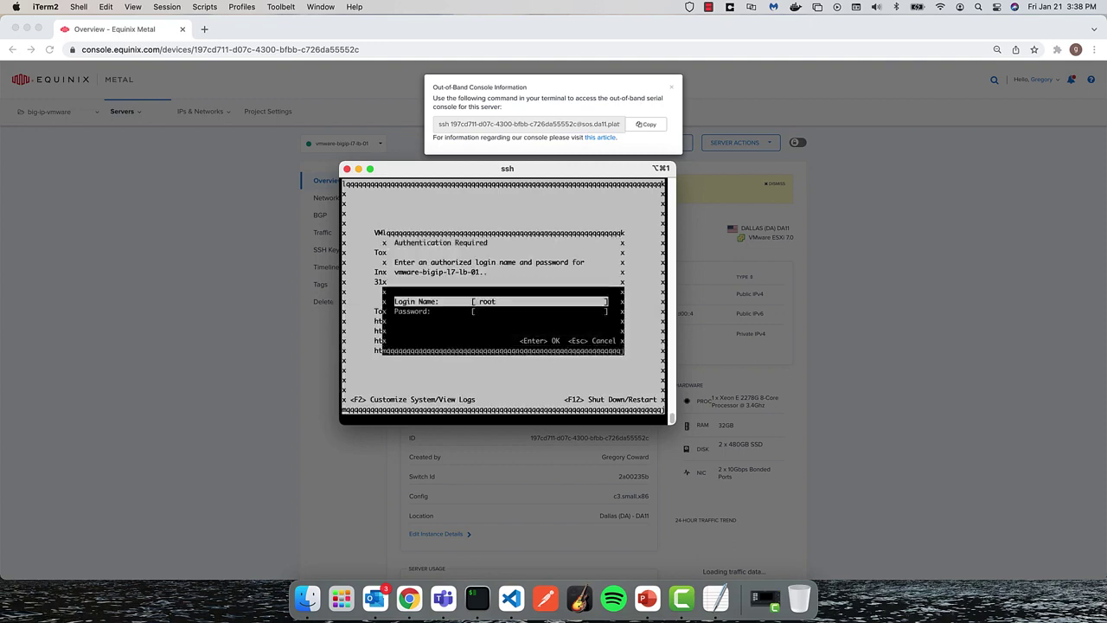
- Log in to the ESXi console using the root password copied from the Equinix server page
key(super+Tab)
click(671, 87)
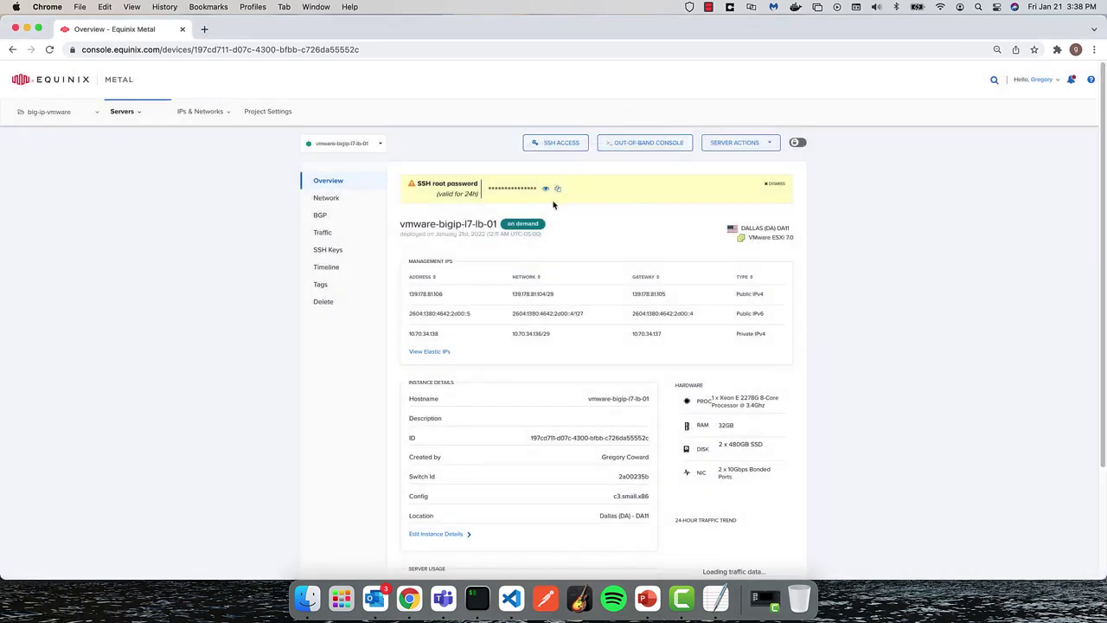
click(557, 188)
click(477, 597)
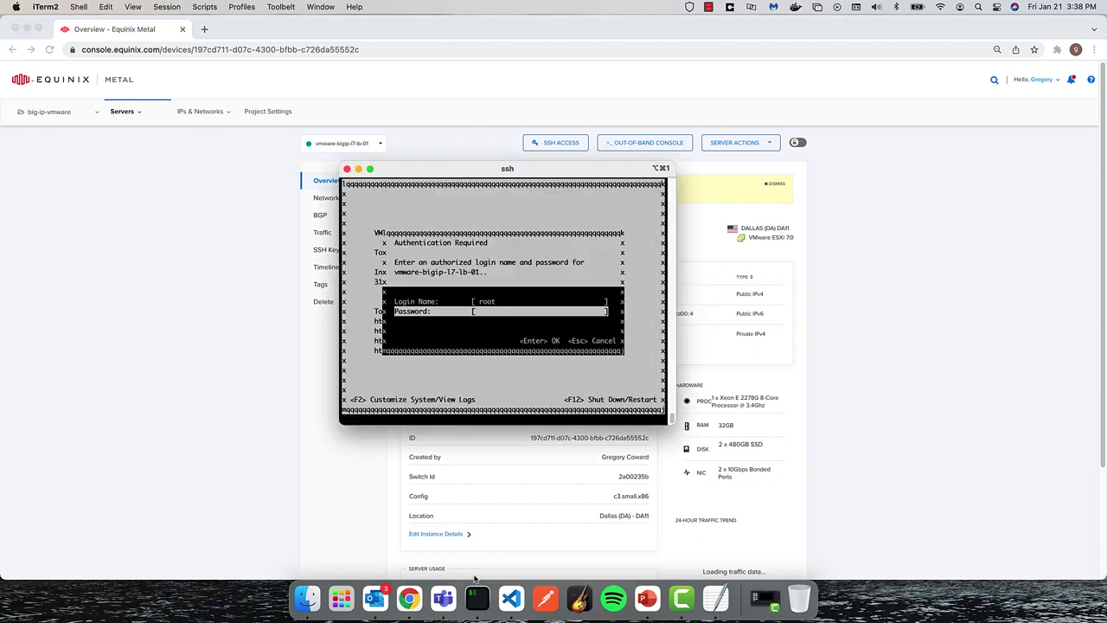
key(super+v)
key(Return)
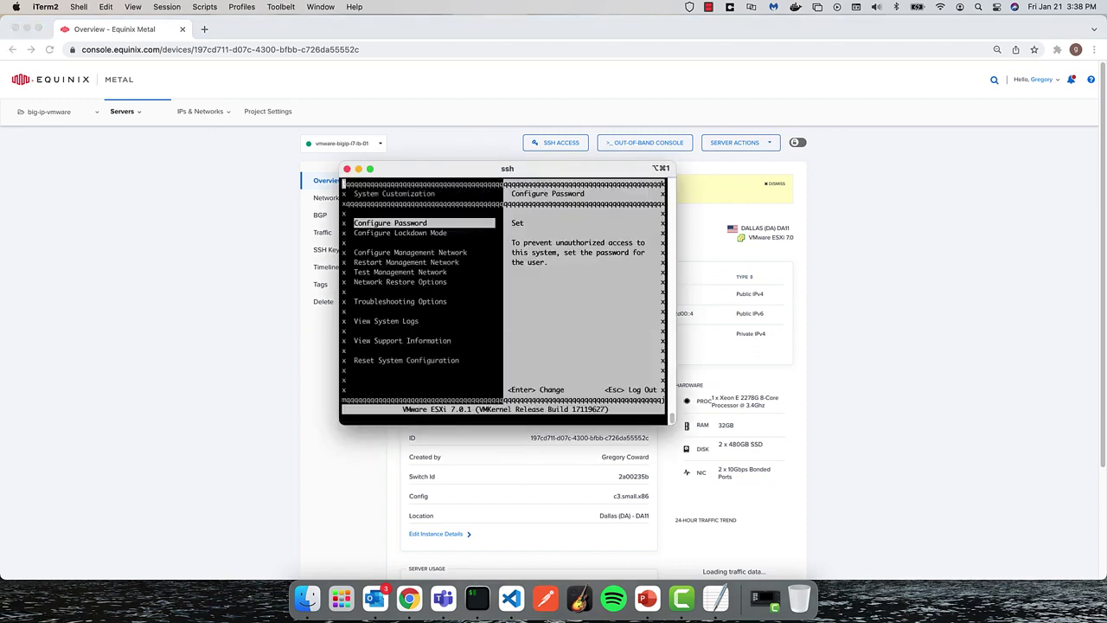
- Change the root password in Configure Password, then return to the main console screen
key(Return)
key(super+v)
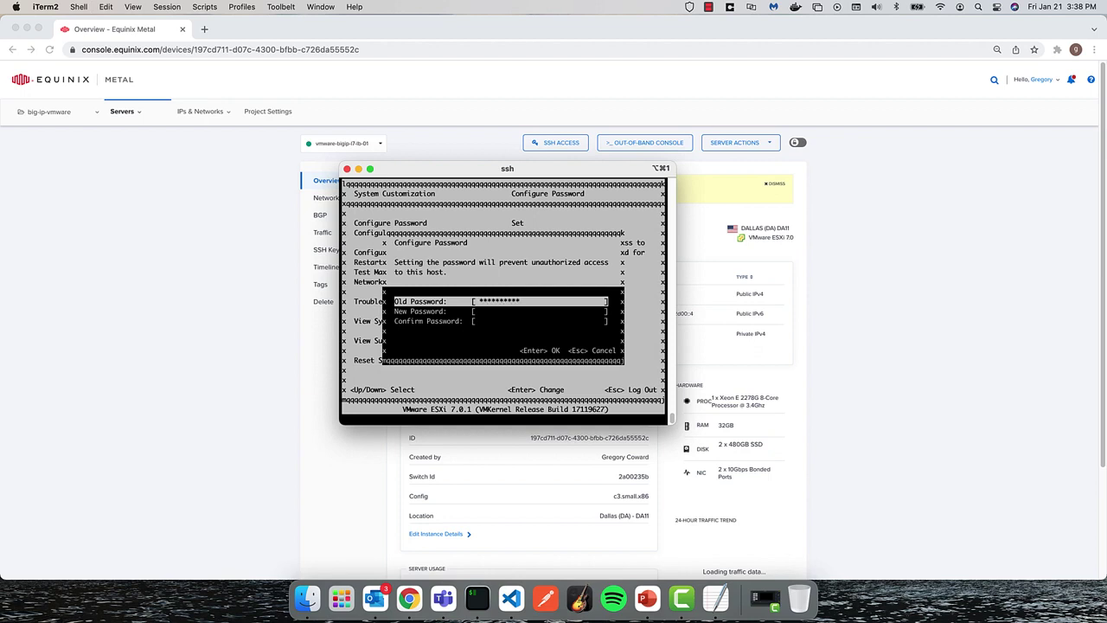
key(Tab)
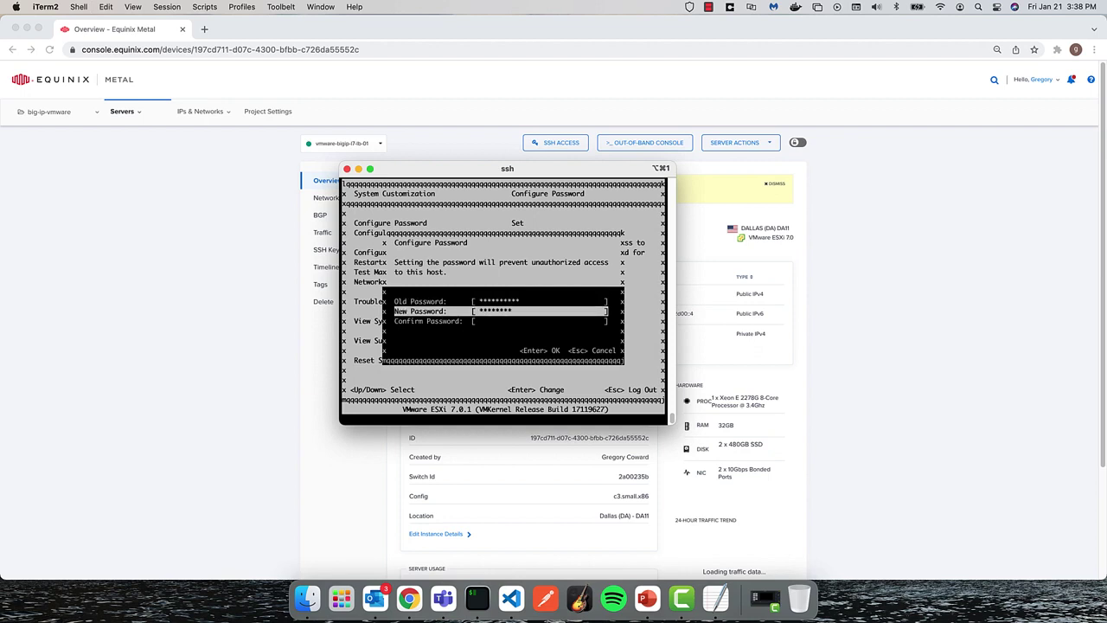
key(Tab)
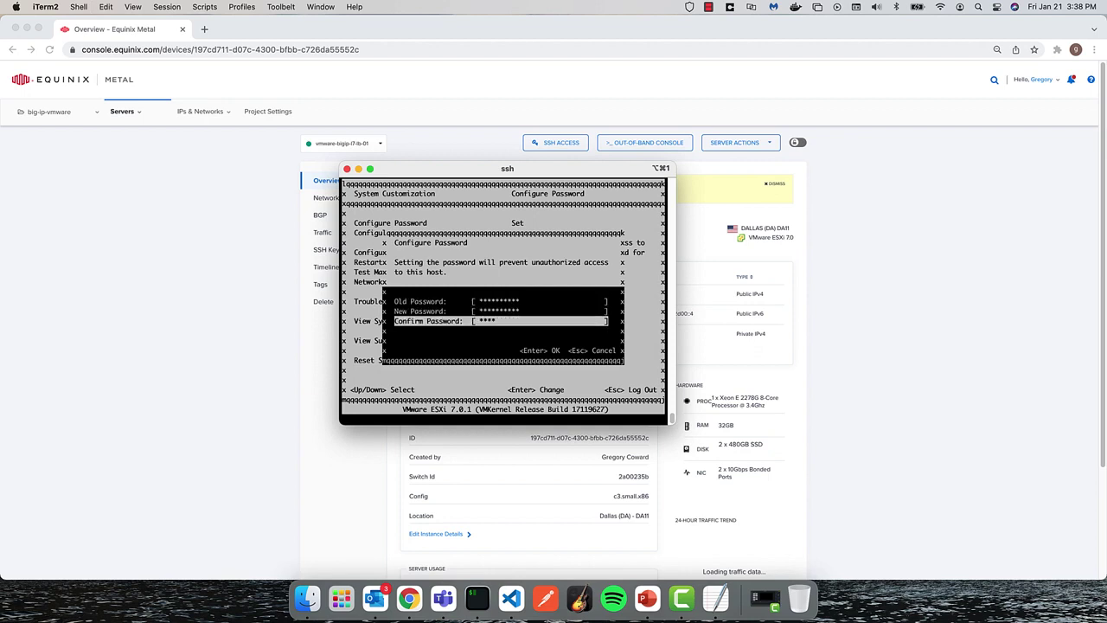
key(Up)
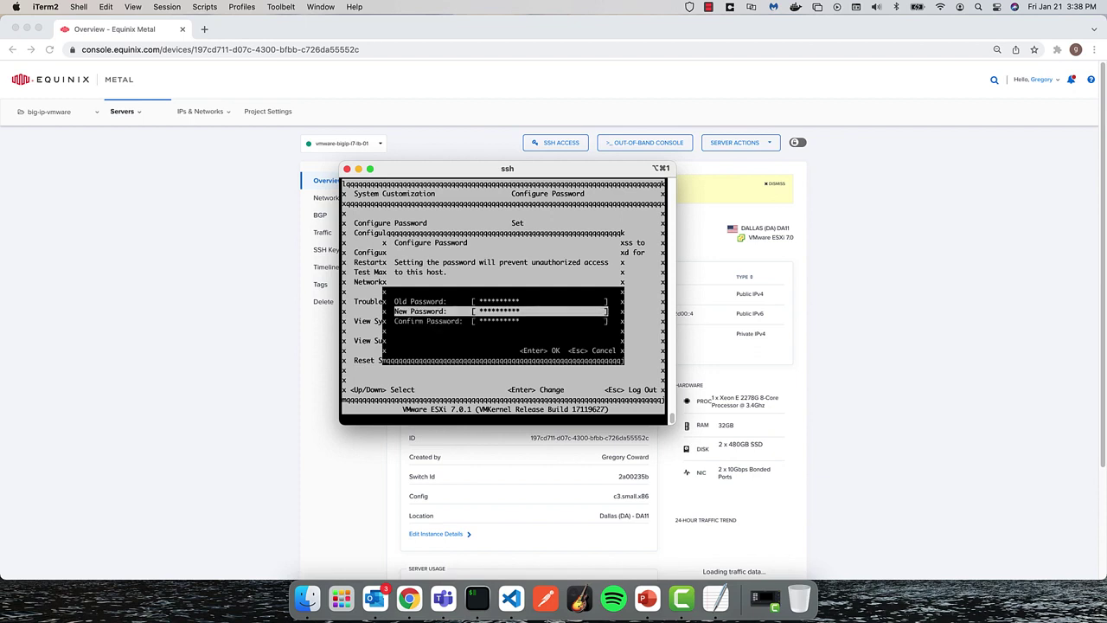
key(Tab)
key(Return)
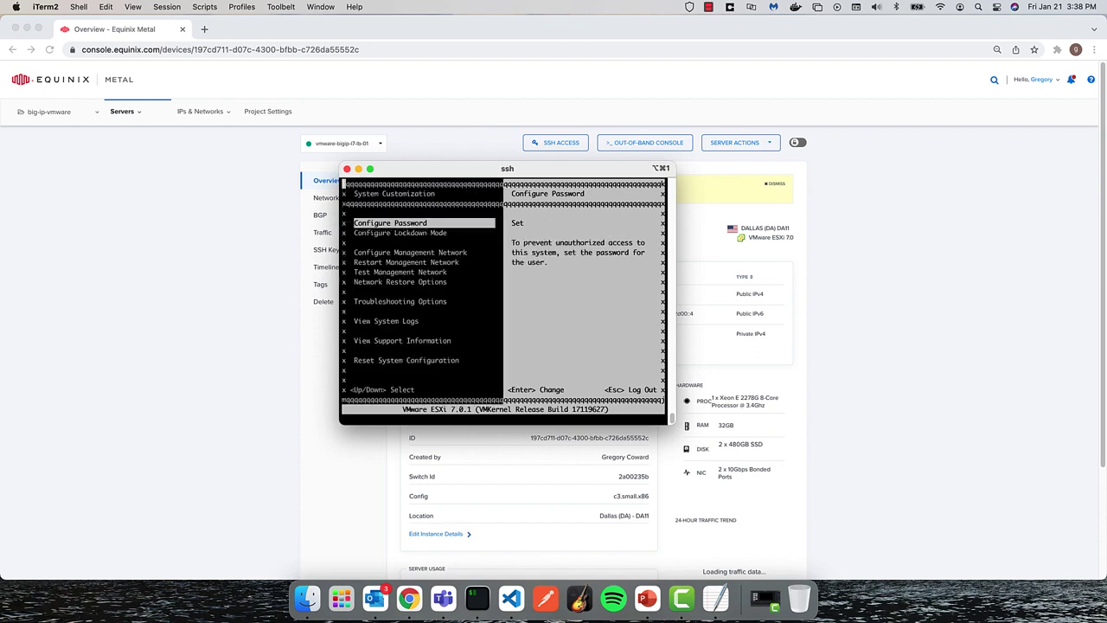
key(Escape)
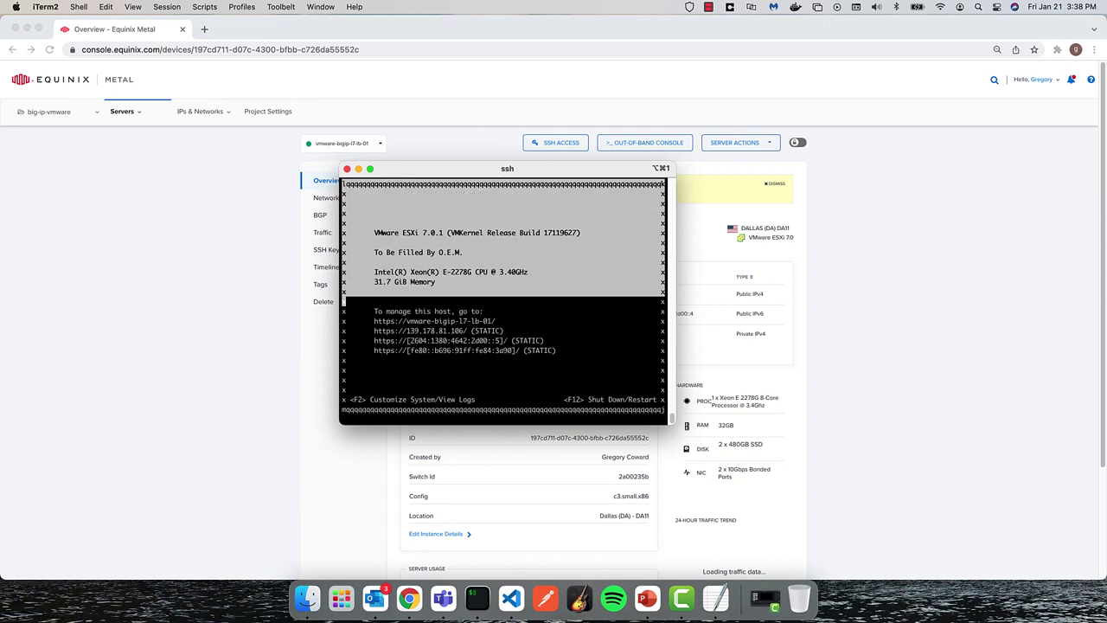
- Convert the server's network type from Layer 3 bonded to Hybrid Unbonded
key(super+Tab)
click(351, 198)
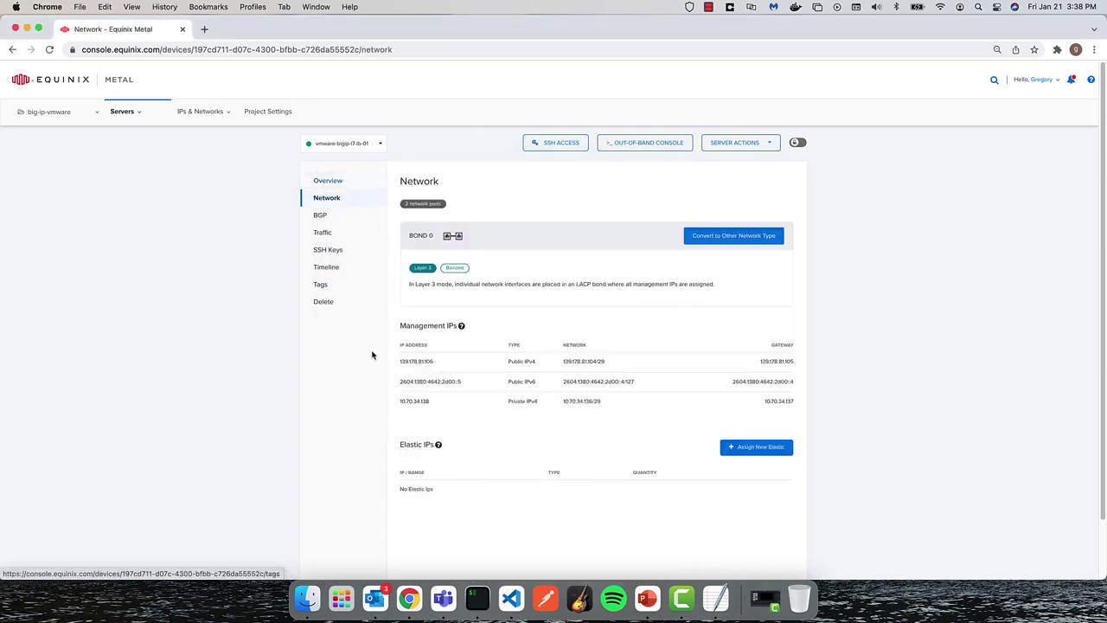
click(700, 236)
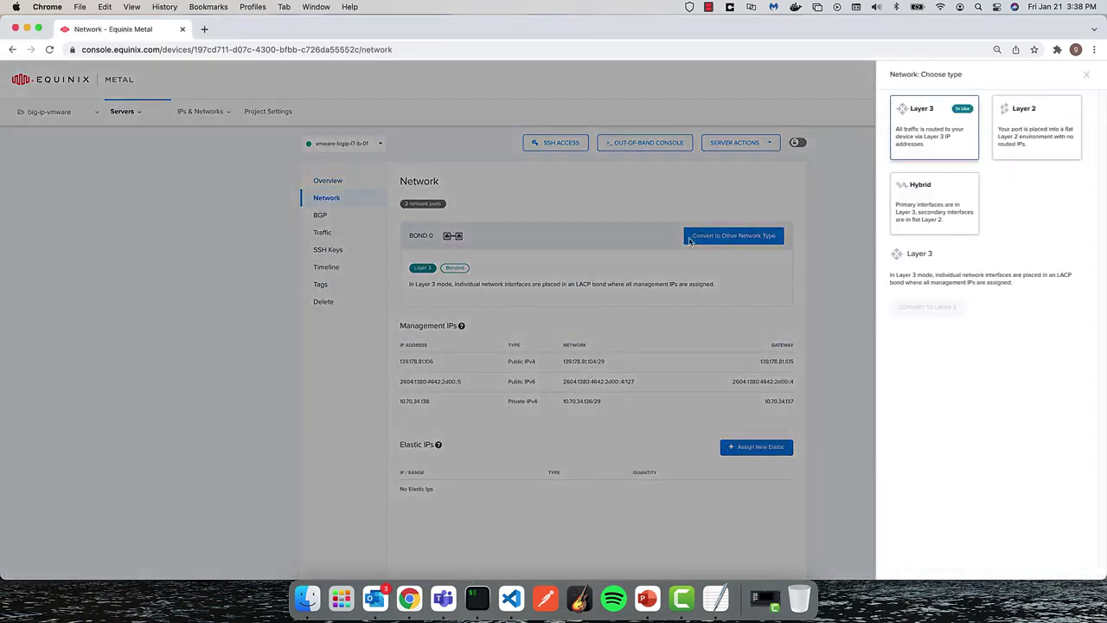
click(944, 192)
click(917, 380)
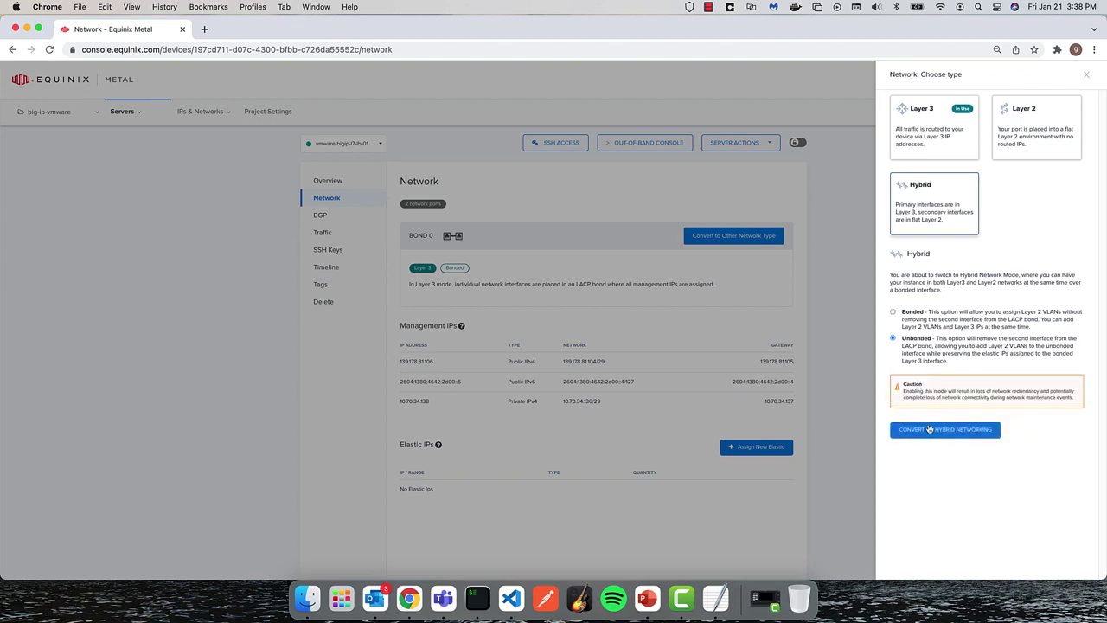
click(929, 429)
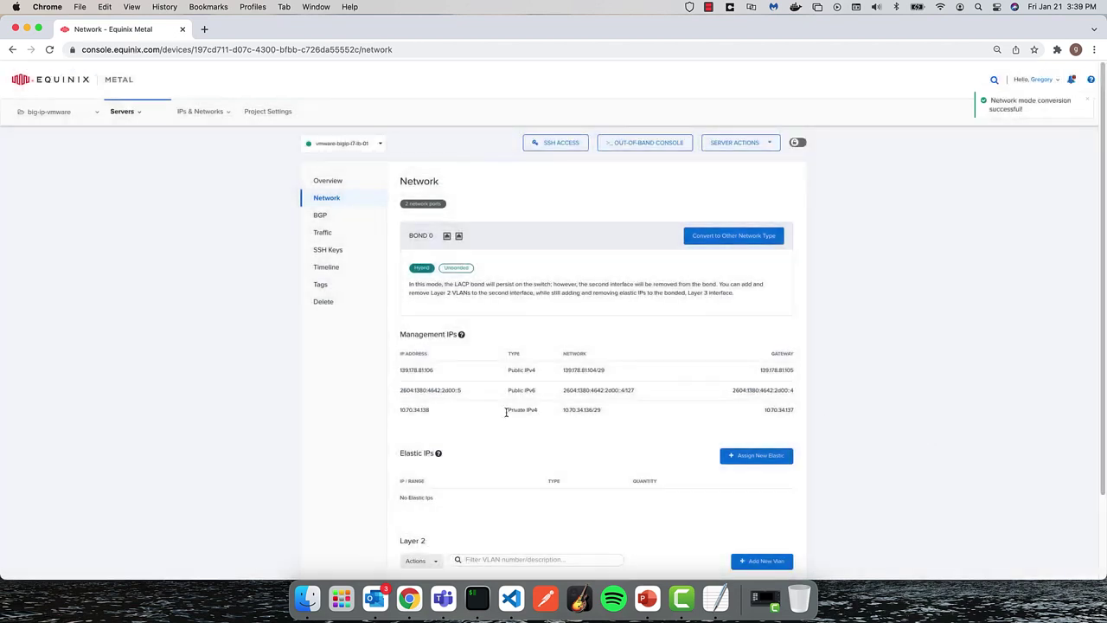
- Assign VLAN 1145 - myapp_vlan to interface eth1 and refresh the page to confirm
scroll(306, 494, down, 2)
click(741, 464)
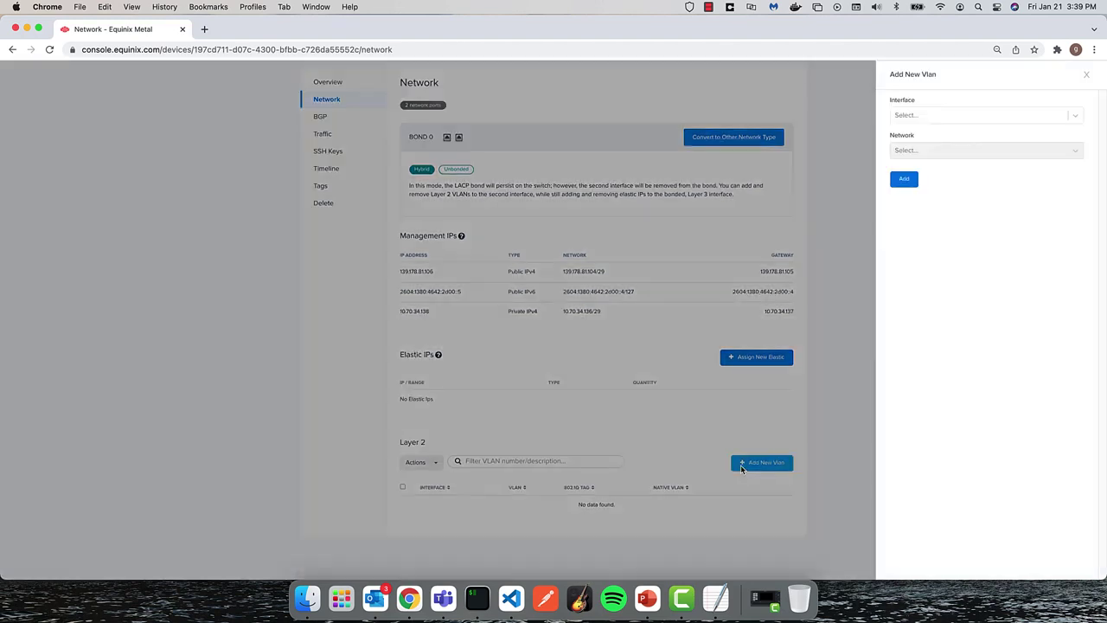
click(921, 115)
click(924, 153)
click(919, 151)
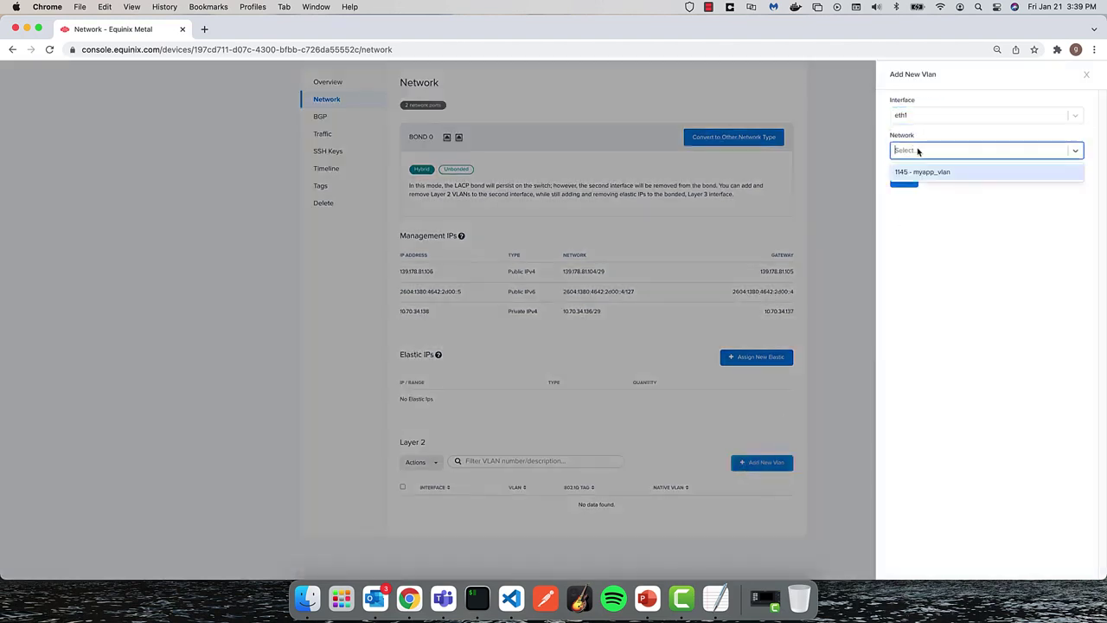
click(922, 172)
click(904, 181)
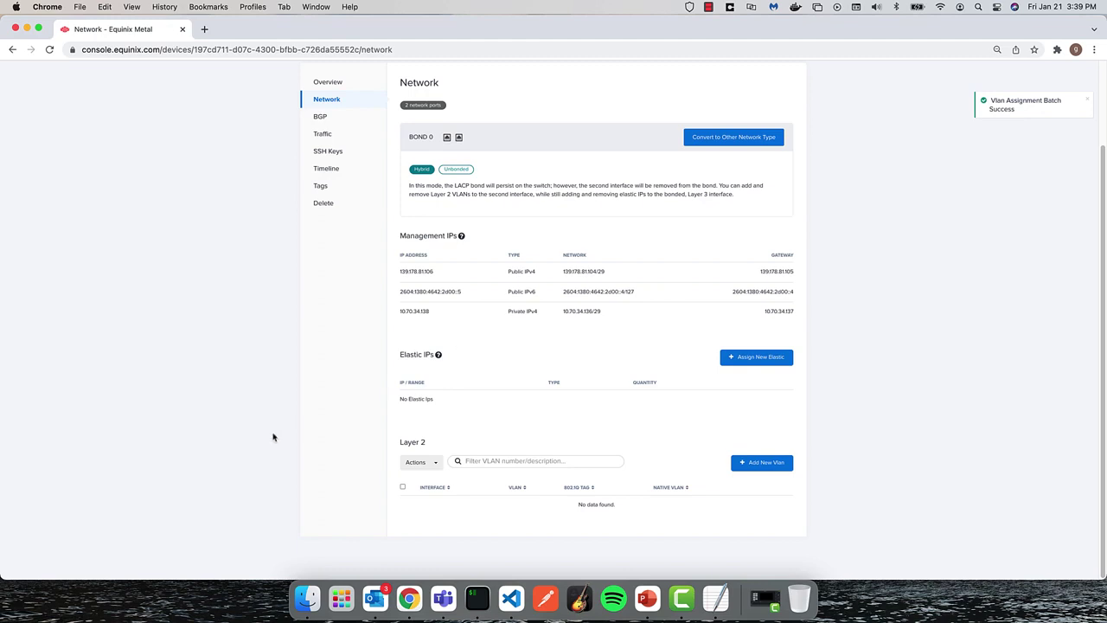
click(49, 49)
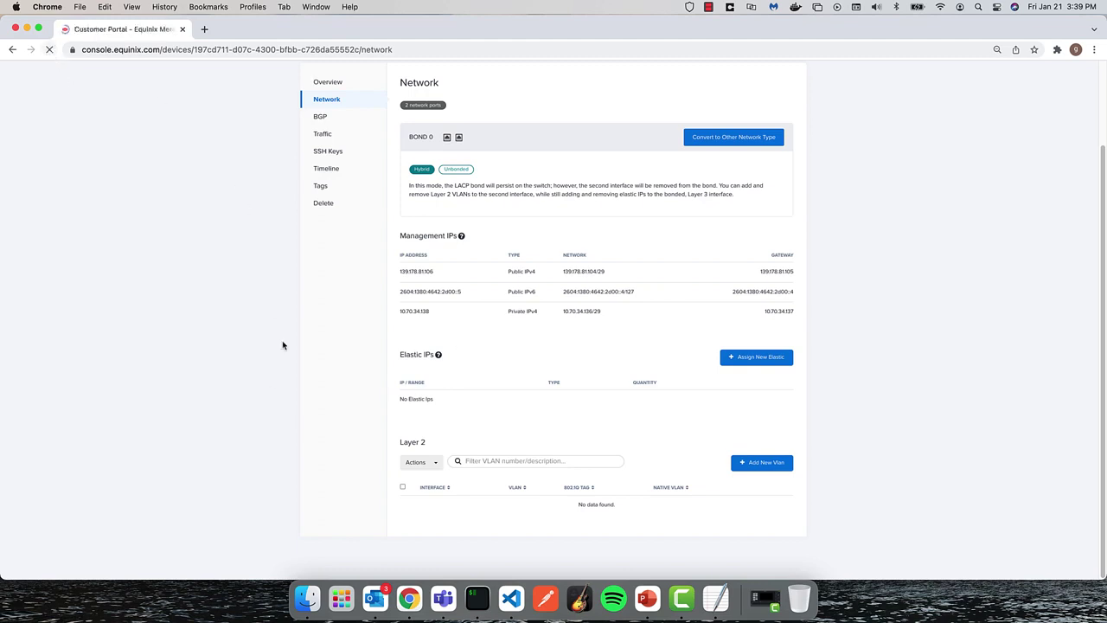
scroll(349, 469, down, 1)
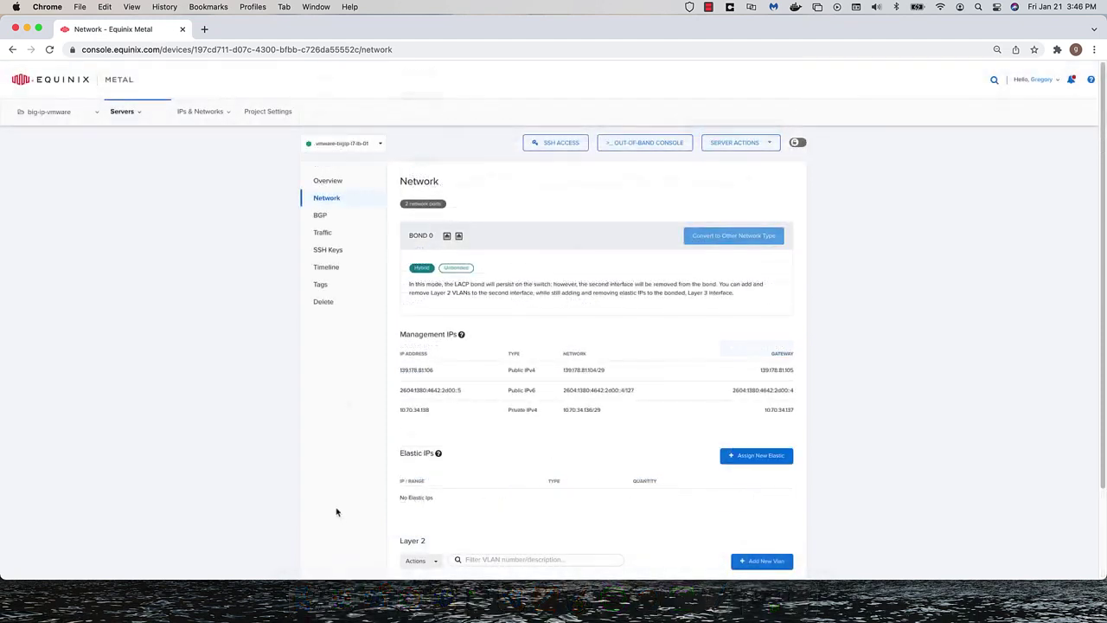
- Open the host's public IP 139.178.81.106 in a new tab, bypassing the certificate warning
click(346, 185)
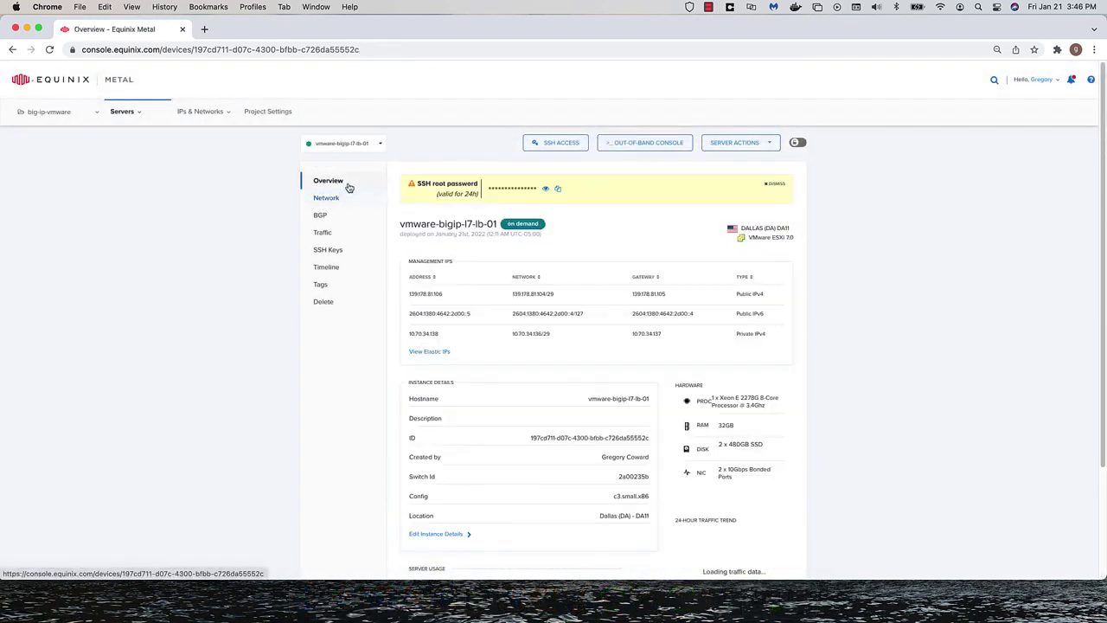
drag(446, 294, 409, 294)
key(super+c)
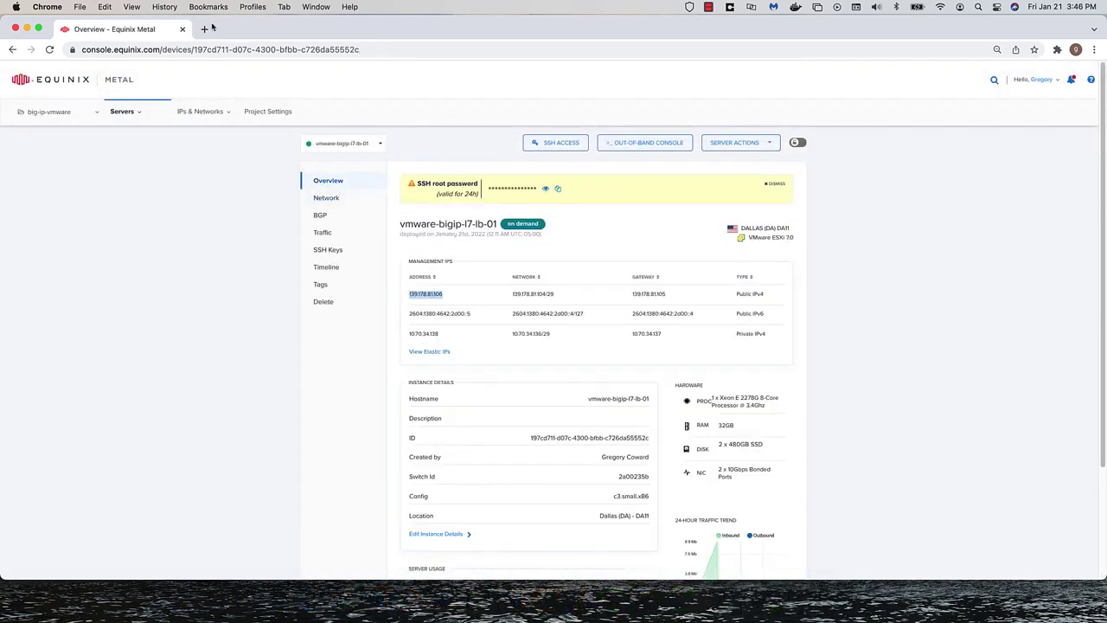
click(204, 28)
key(super+v)
key(Return)
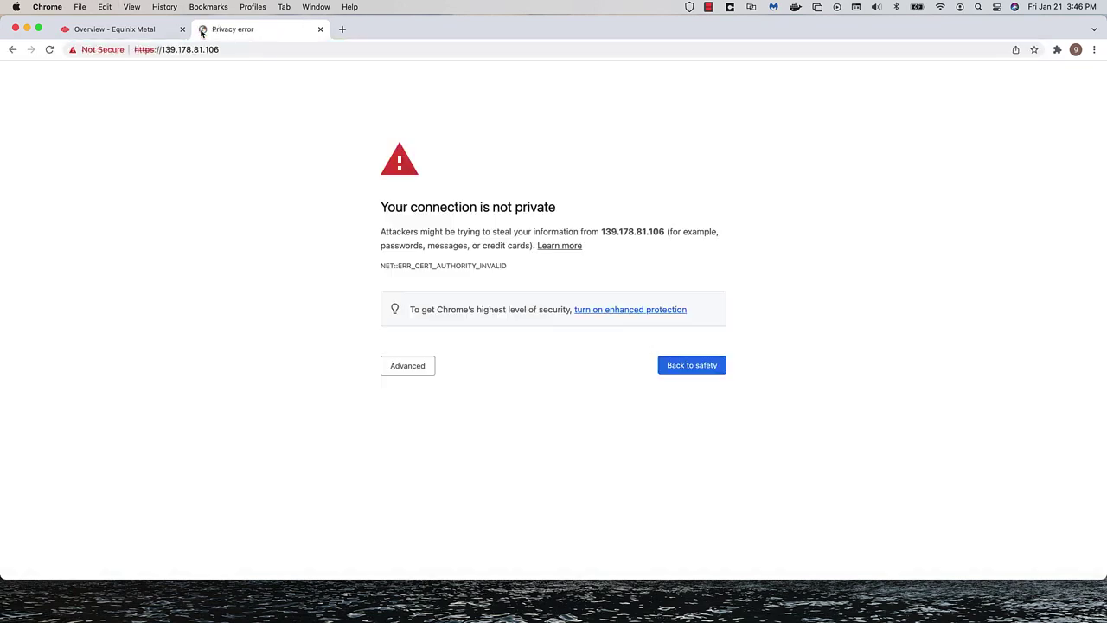
click(418, 372)
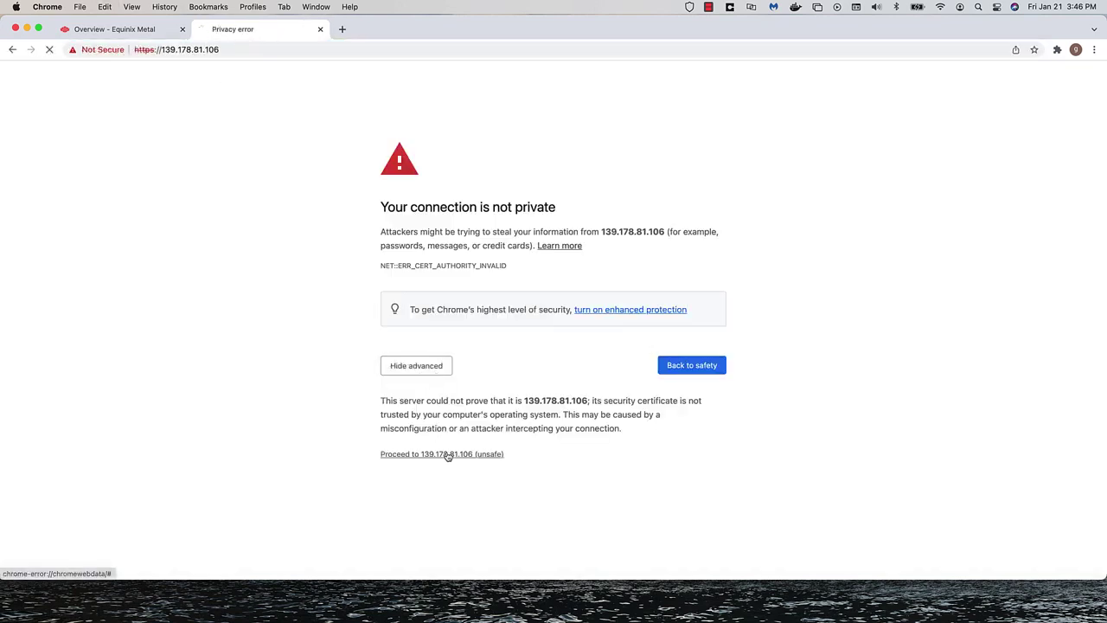
click(450, 454)
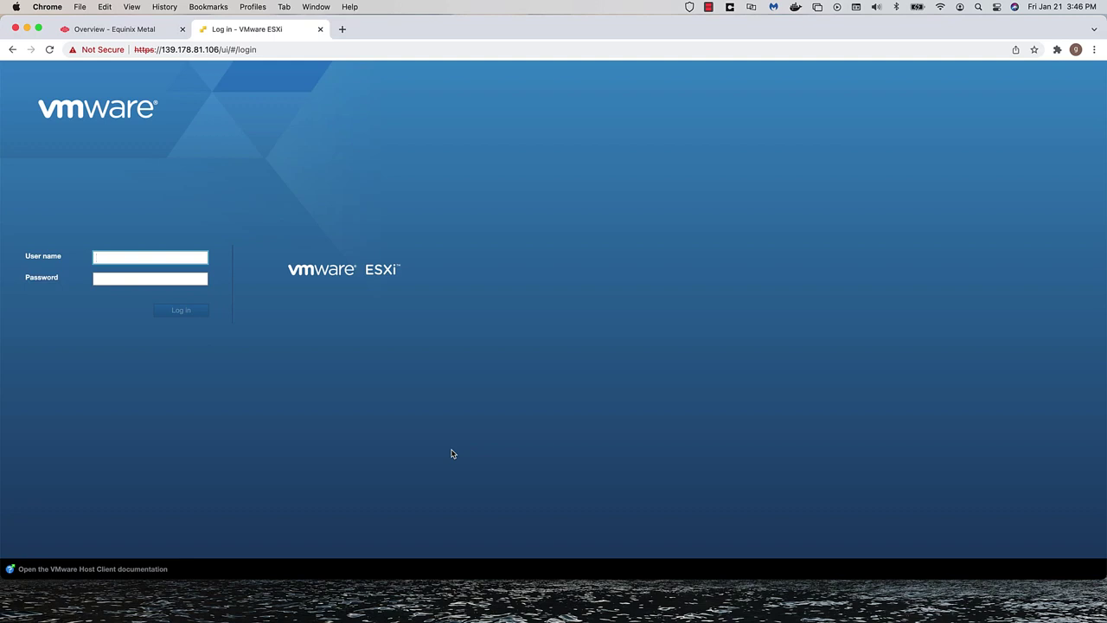
- Log in to the ESXi Host Client as root and opt out of CEIP
click(199, 256)
text(r)
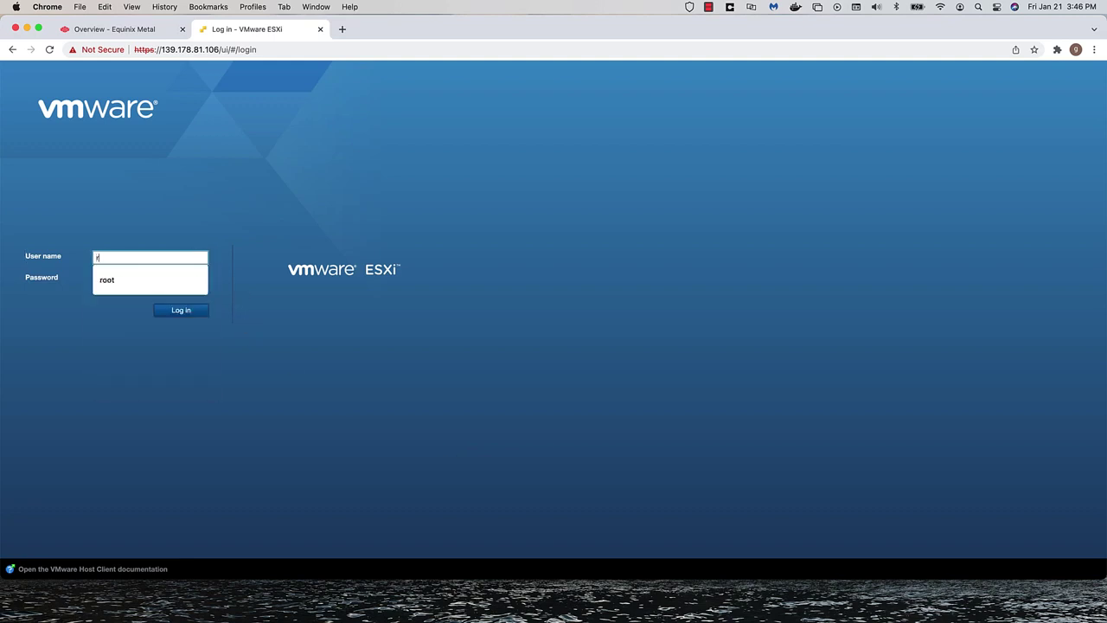
text(oot)
key(Tab)
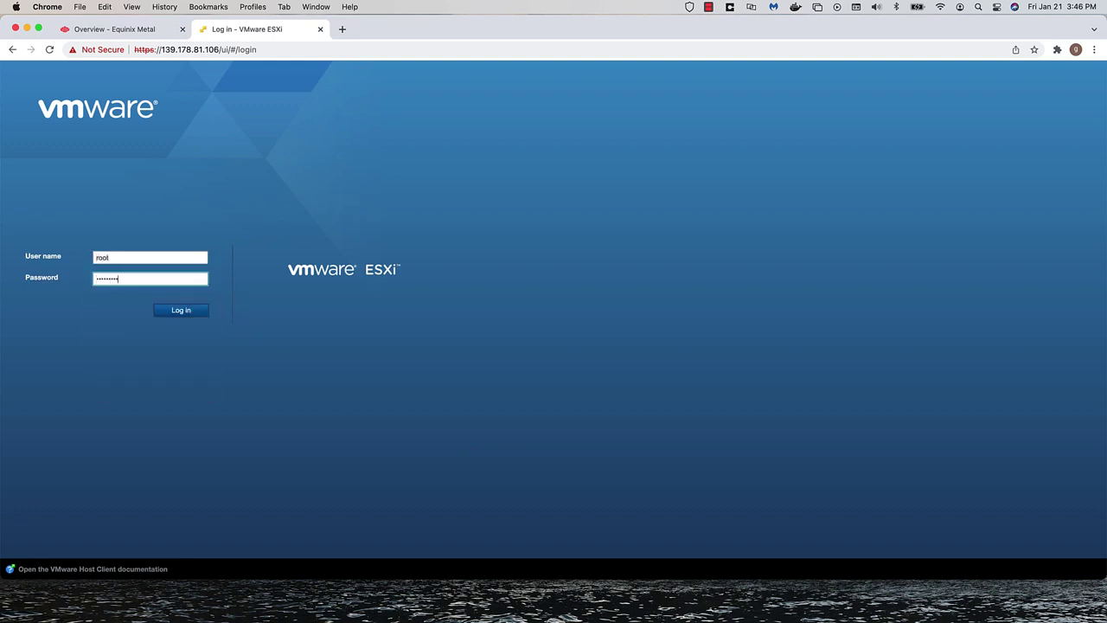
key(Return)
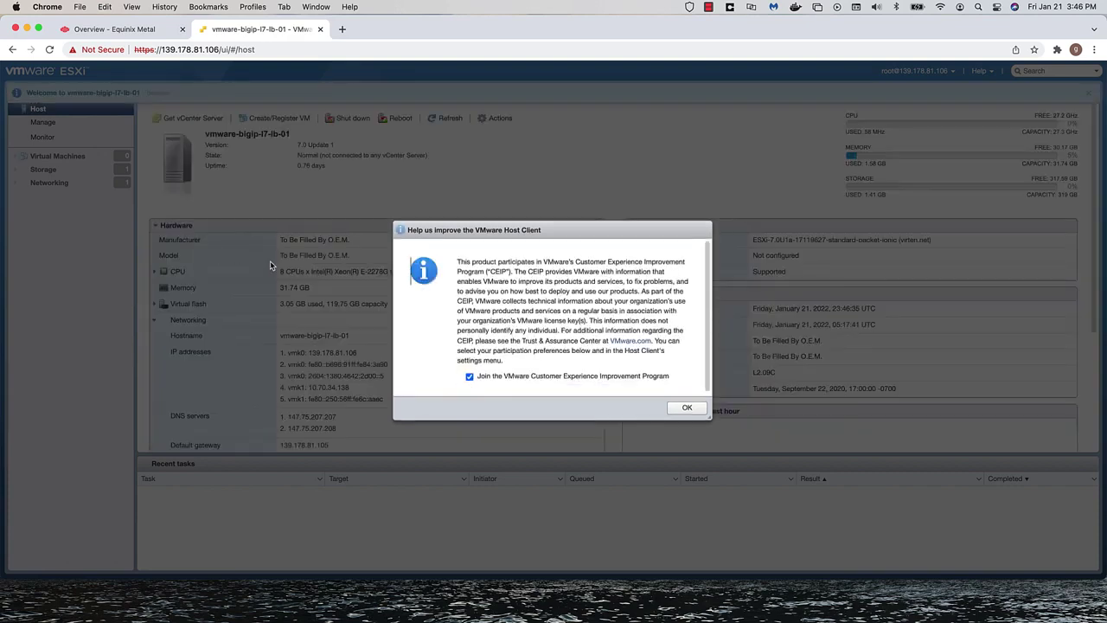
click(470, 376)
- Create a standard virtual switch named vSwitch1 with vmnic0 as its uplink
click(686, 408)
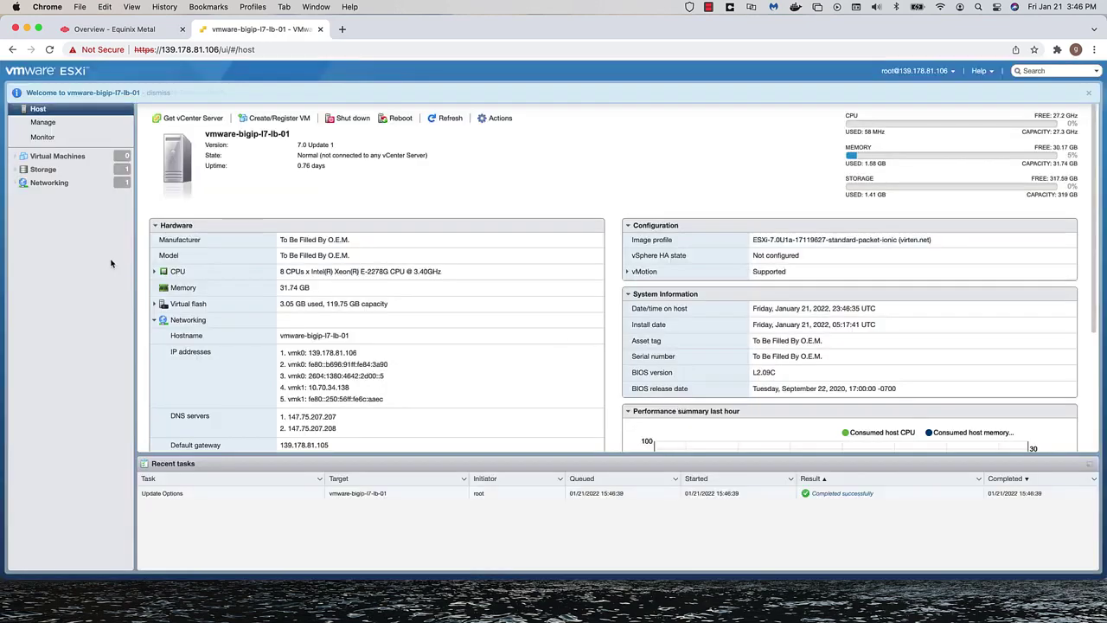
click(52, 183)
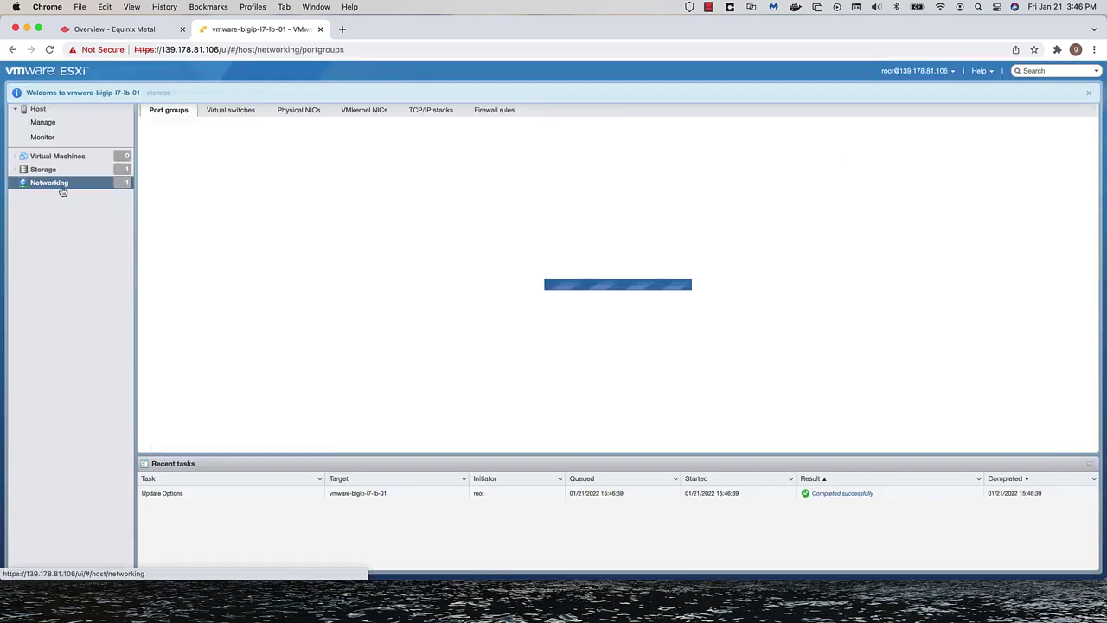
click(215, 112)
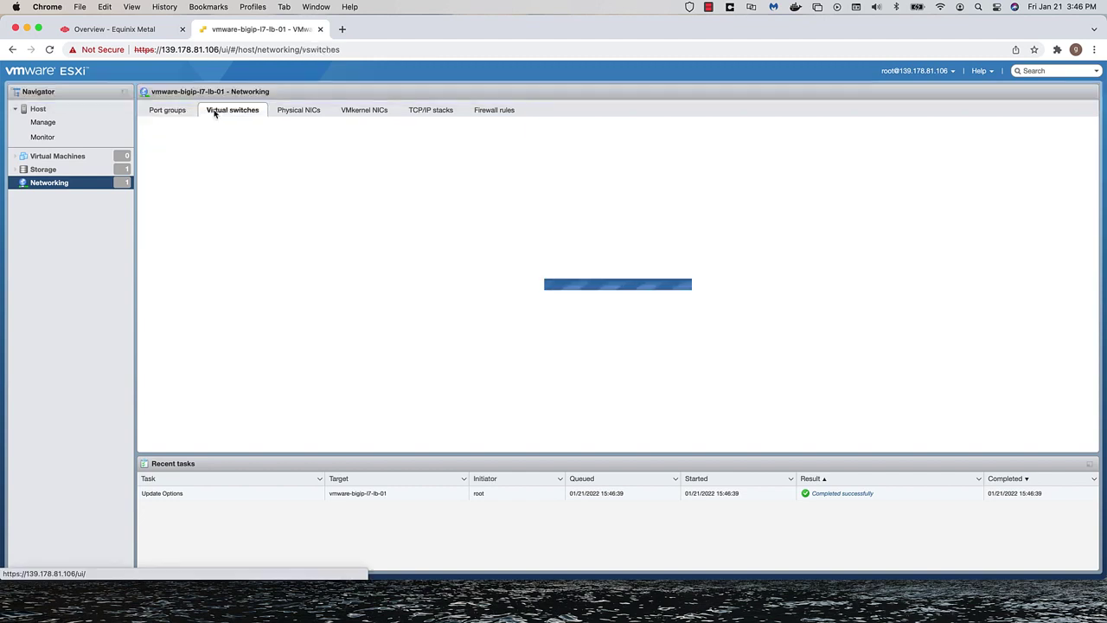
click(216, 134)
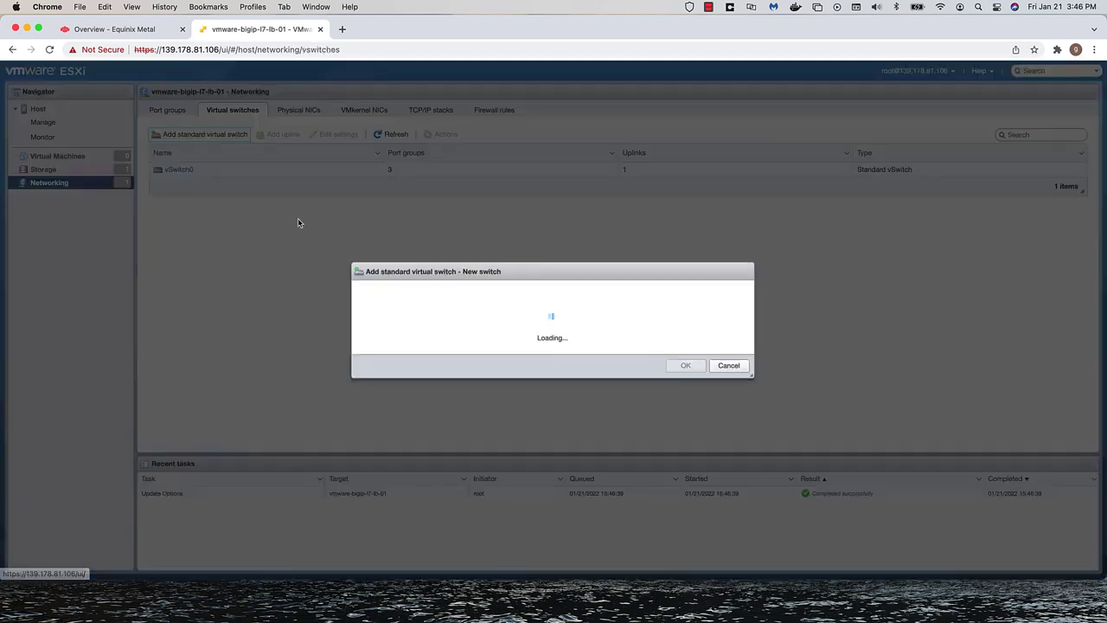
triple_click(528, 275)
text(vSwitch)
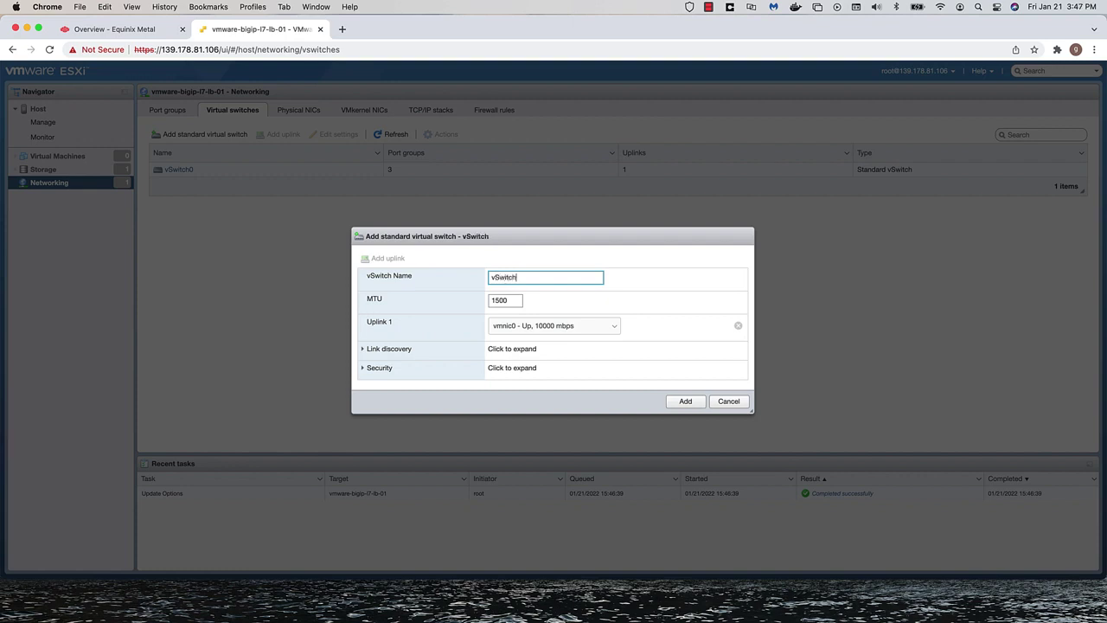
text(1)
click(584, 325)
click(583, 328)
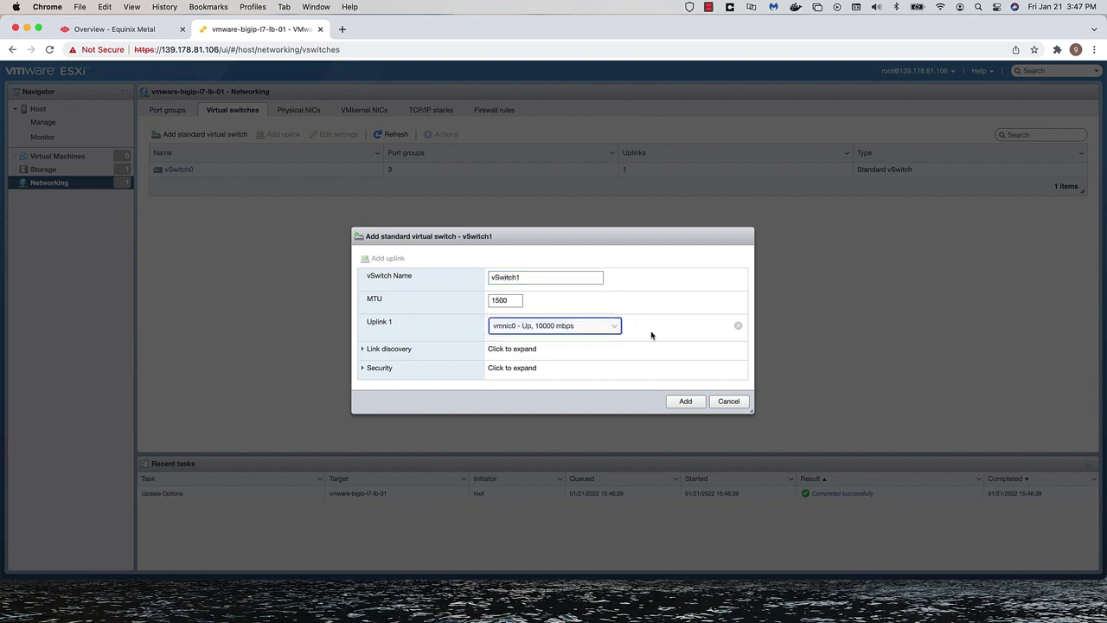
click(685, 404)
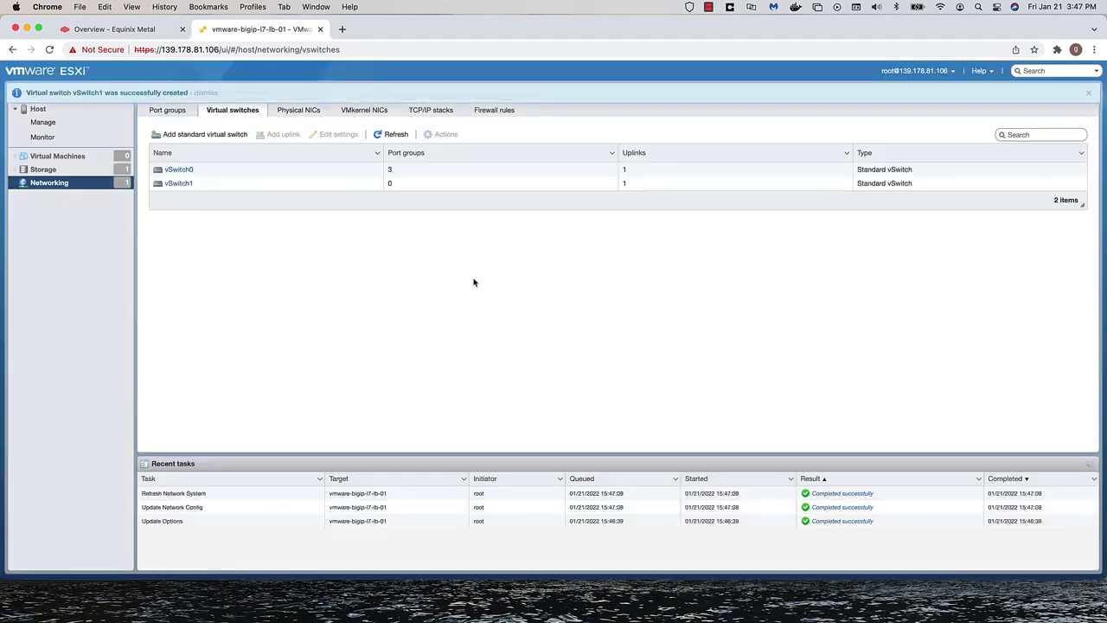
- Add a port group named Backend network attached to vSwitch1
click(167, 110)
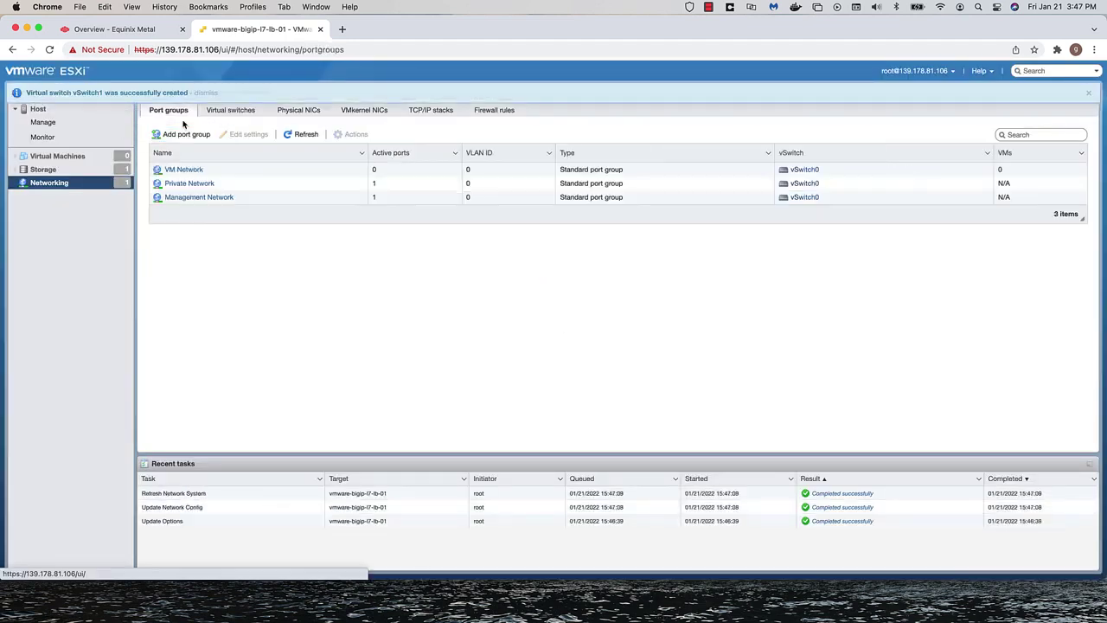
click(175, 137)
triple_click(561, 279)
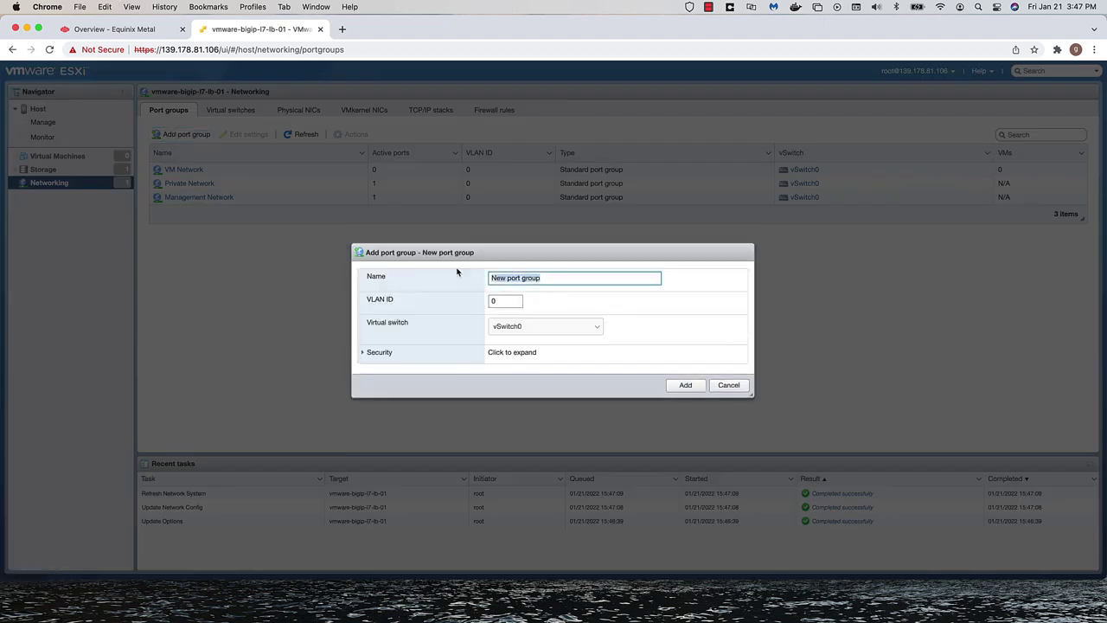
text(b)
key(BackSpace)
text(Backend network)
key(Tab)
click(528, 326)
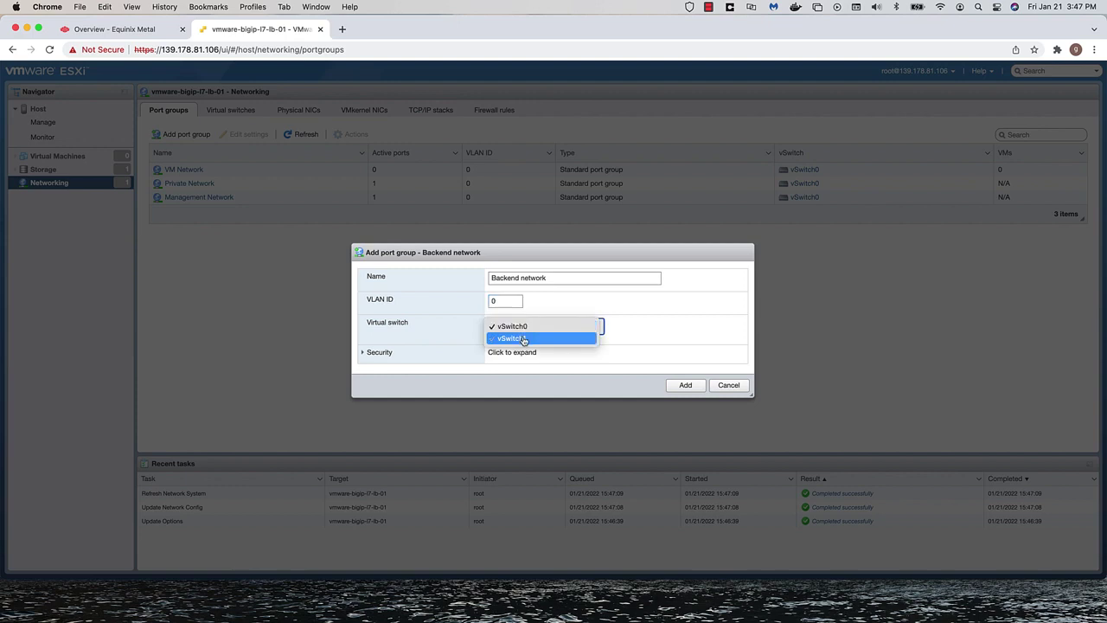
click(559, 338)
click(684, 386)
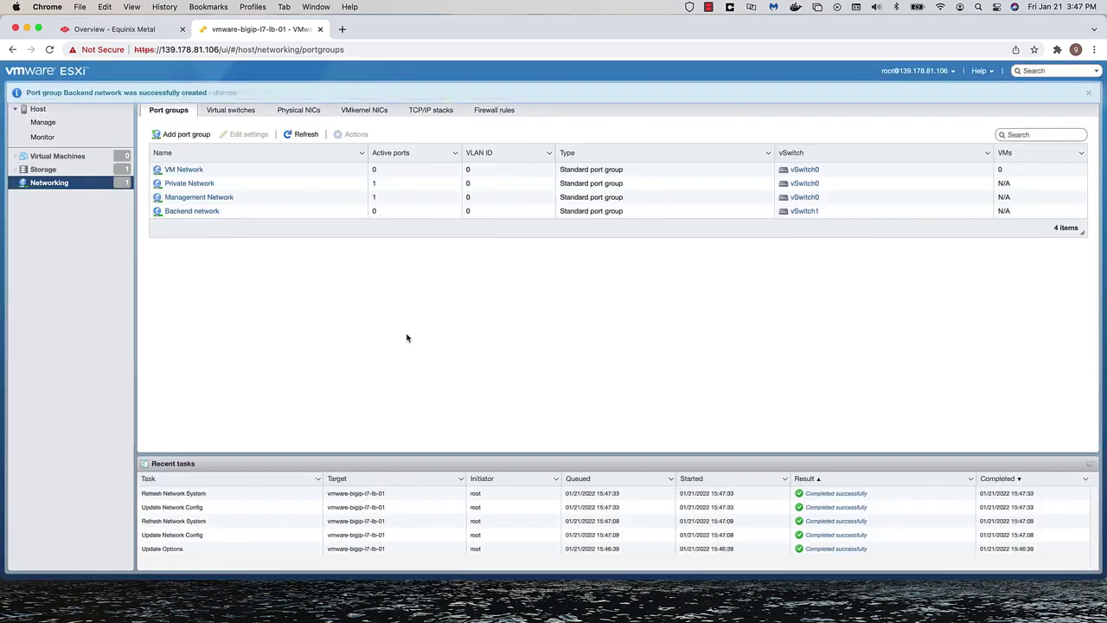
- Start an OVF/OVA deployment named Big-IP using the BIG-IP 16.1 OVA from Downloads
click(57, 158)
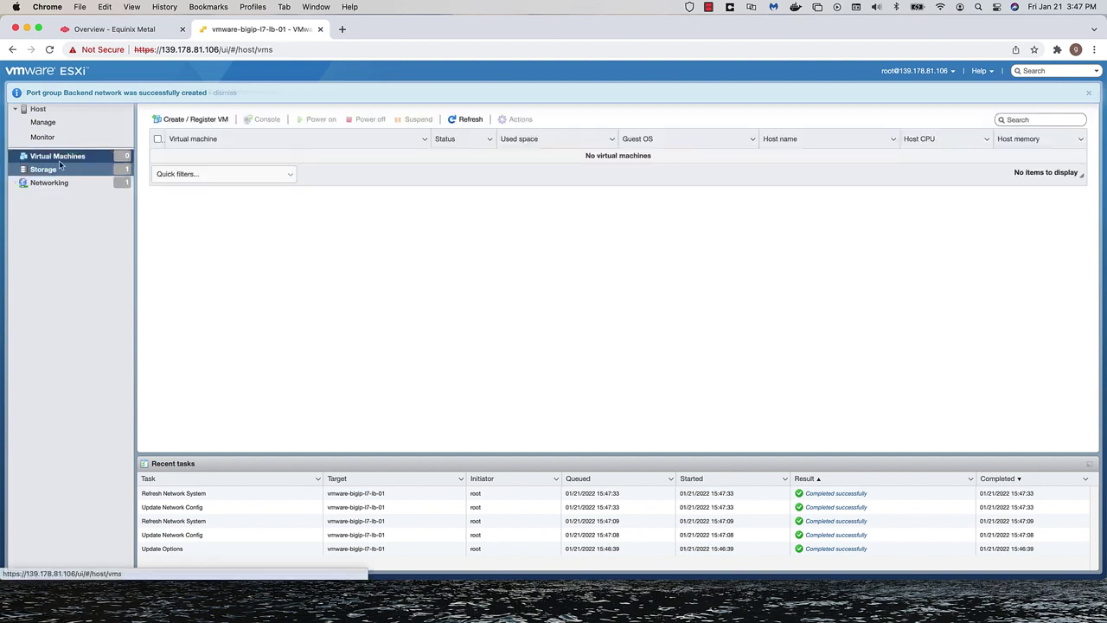
click(188, 118)
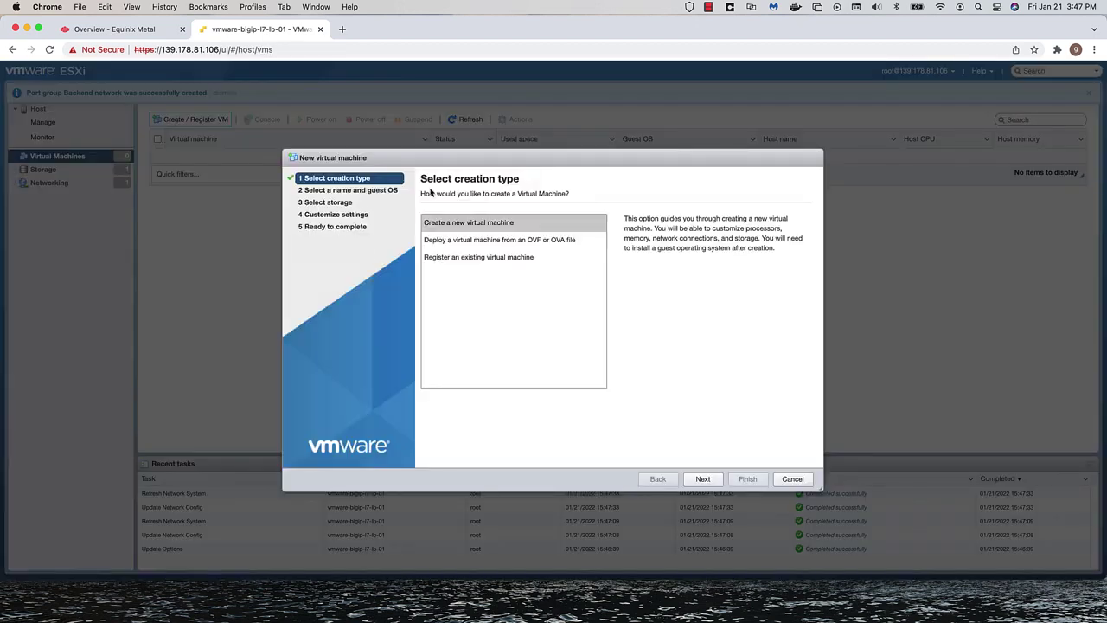
click(519, 240)
click(703, 479)
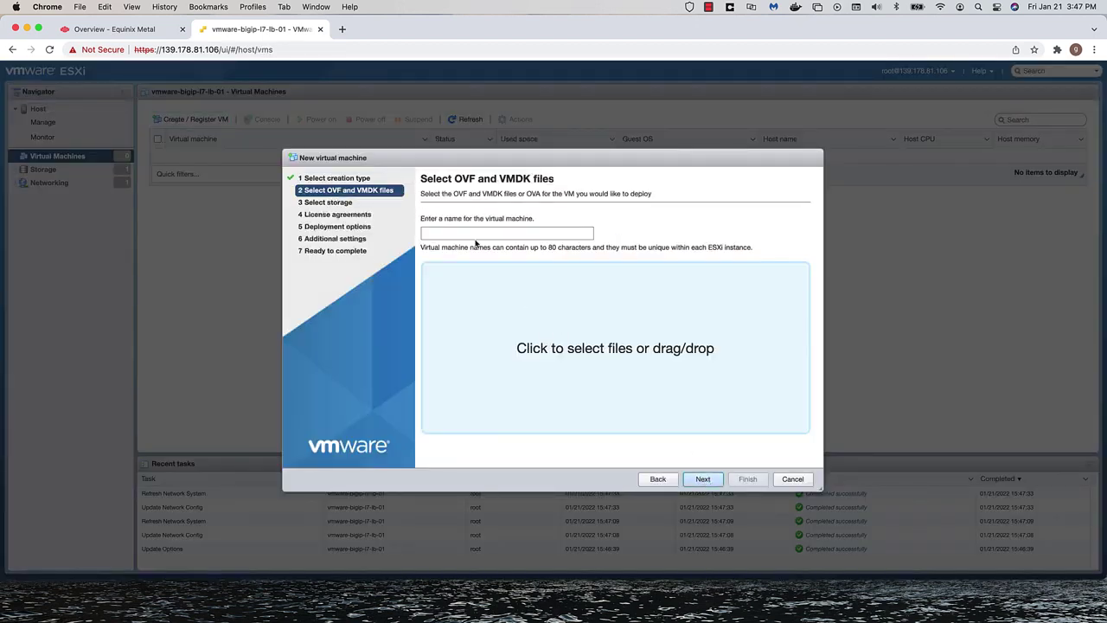
click(472, 232)
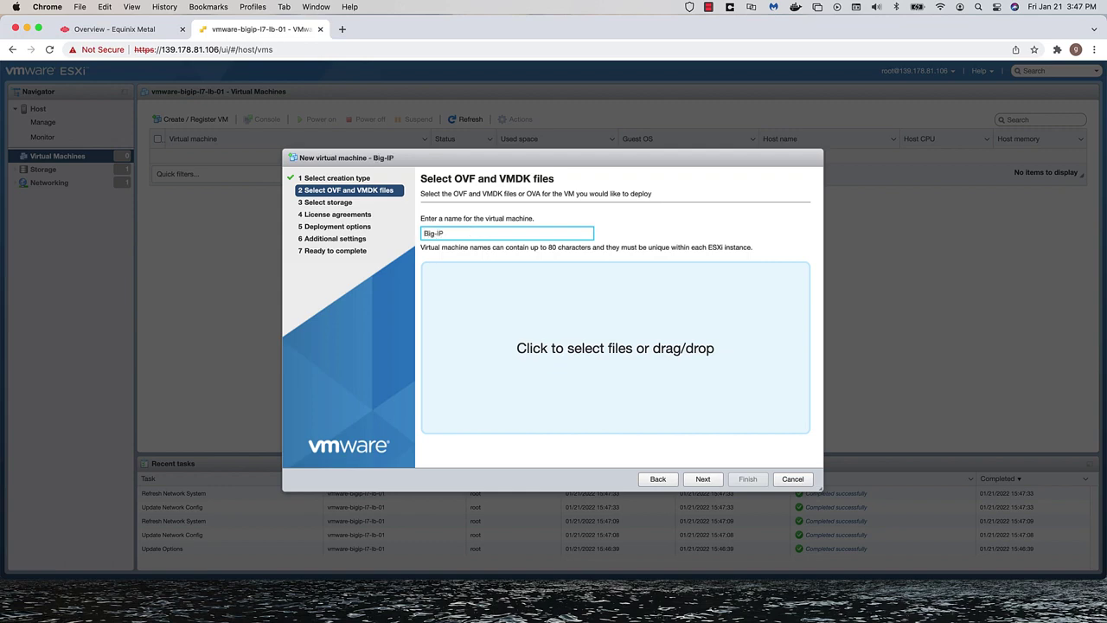
text(Big-IP)
click(568, 378)
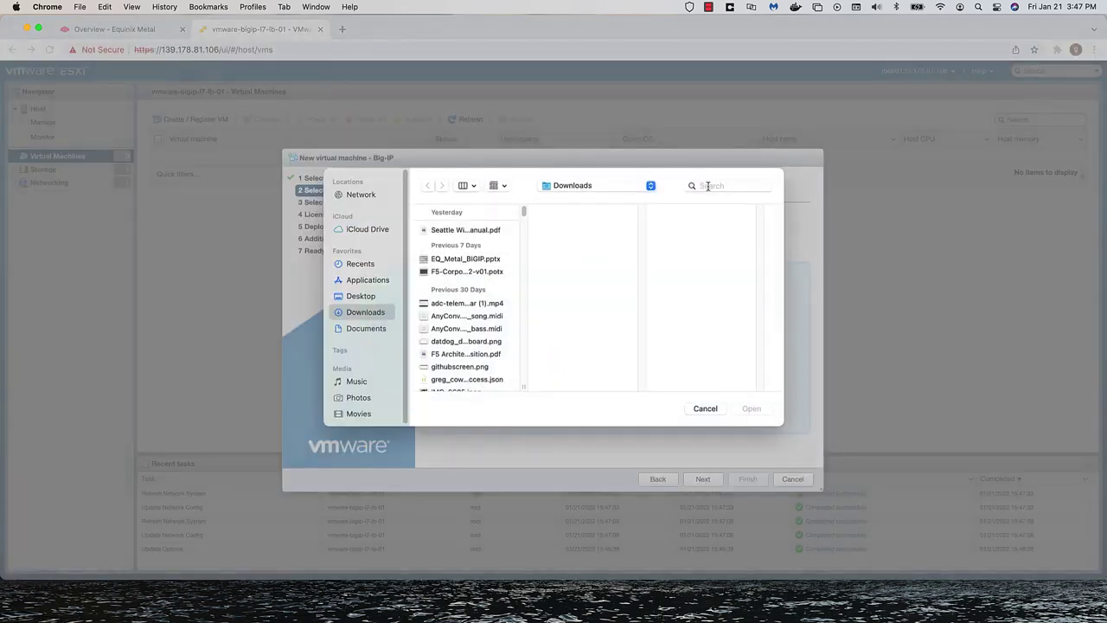
click(707, 185)
text(.ova)
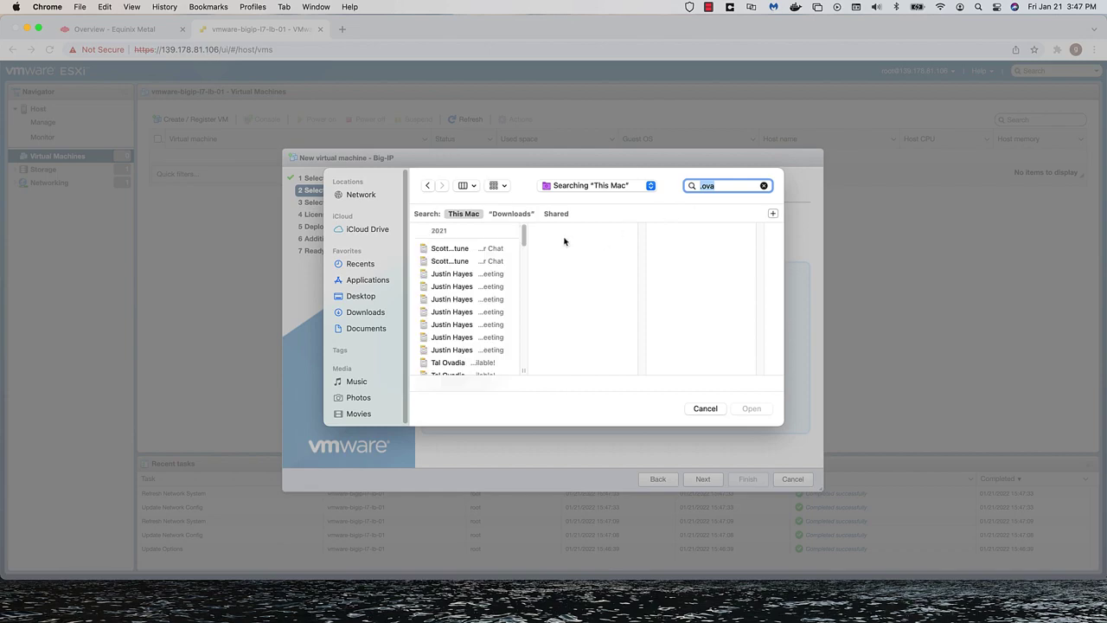
click(511, 212)
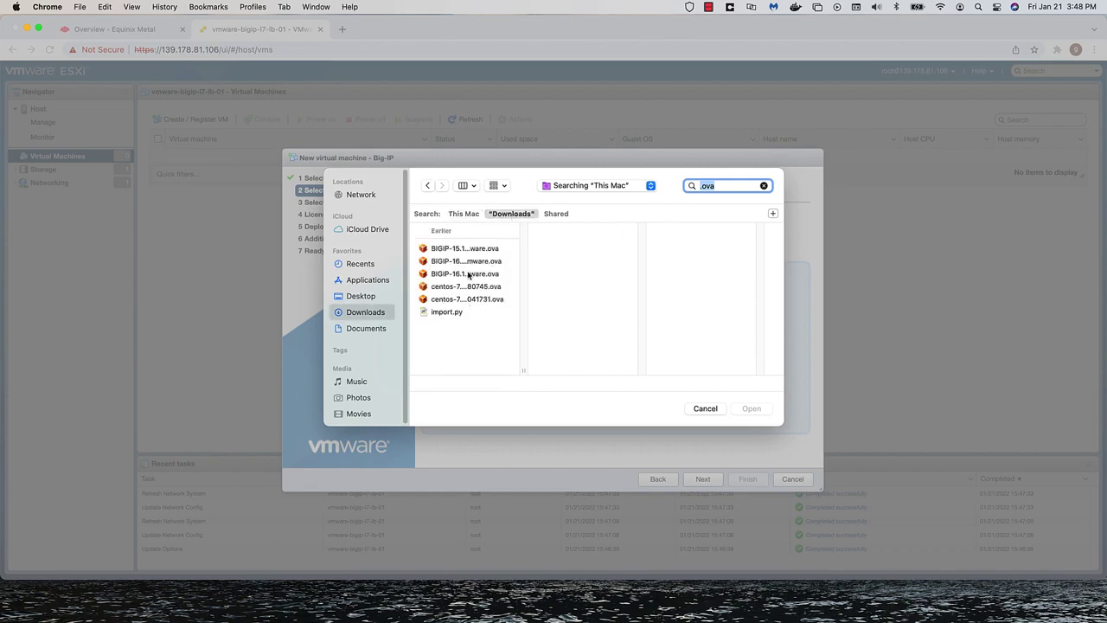
double_click(468, 275)
click(703, 478)
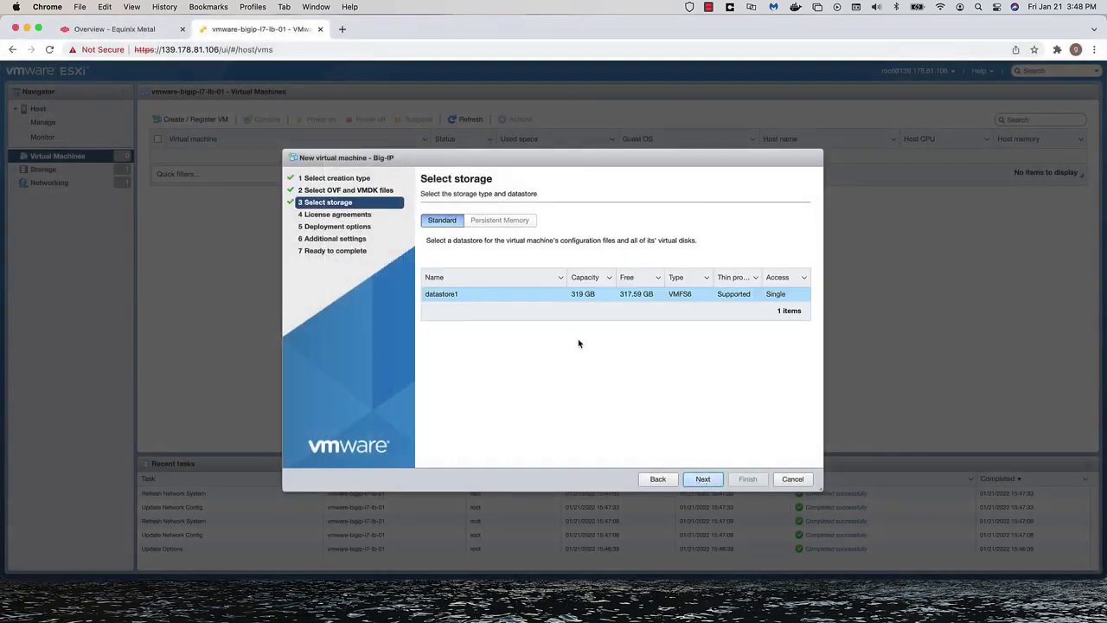
- Use datastore1, accept the EULA, map management to VM Network, pick 4 CPUs/8192 MB, and finish
click(696, 479)
click(794, 449)
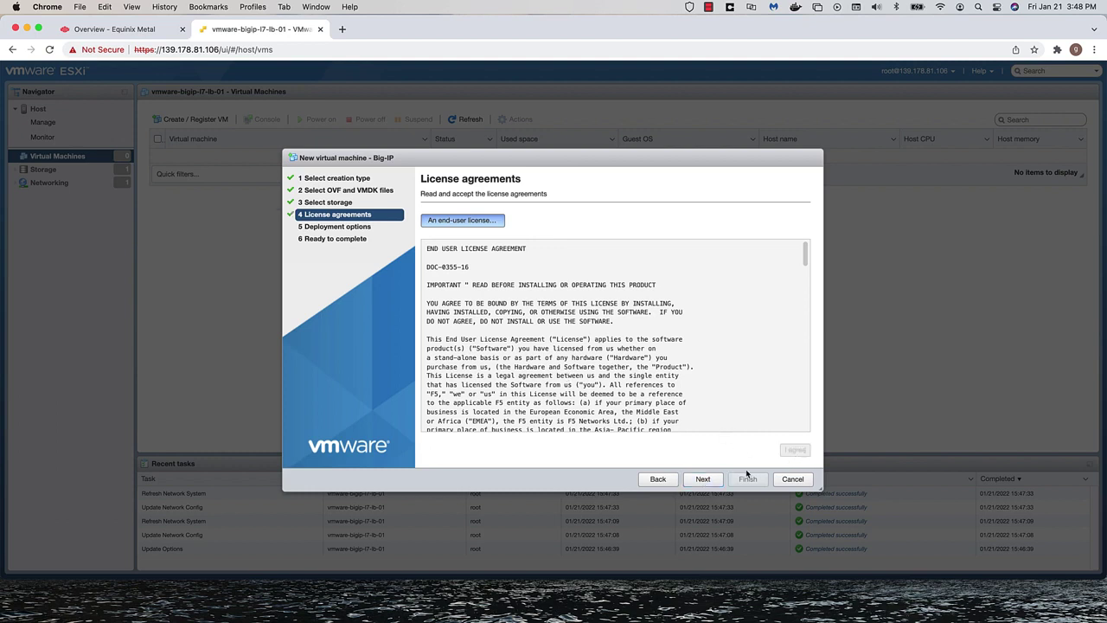
click(703, 479)
click(639, 226)
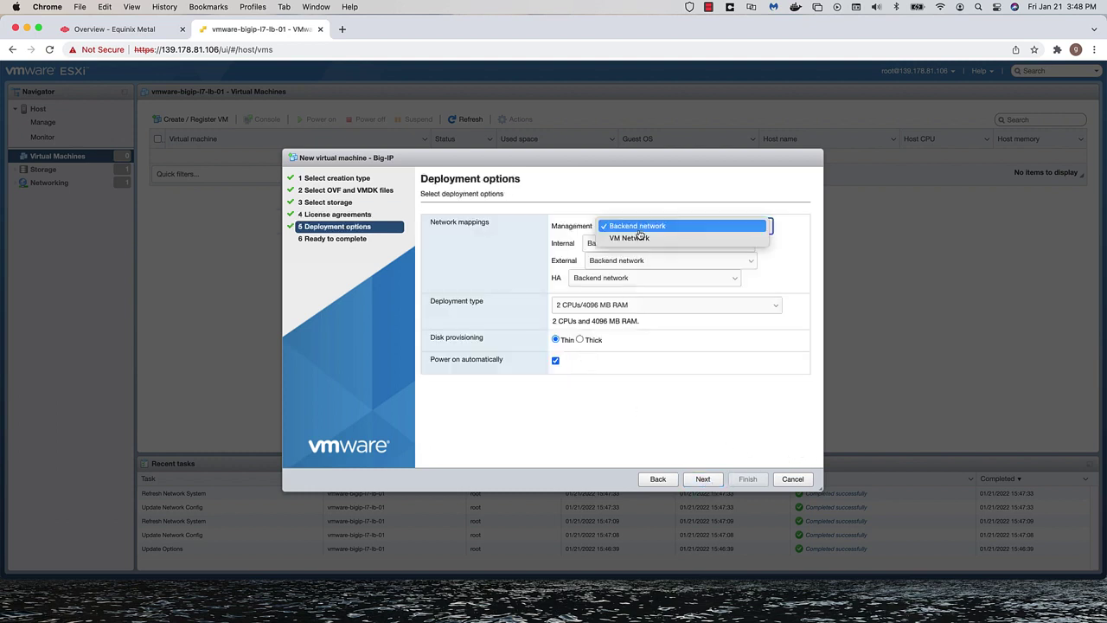
click(639, 241)
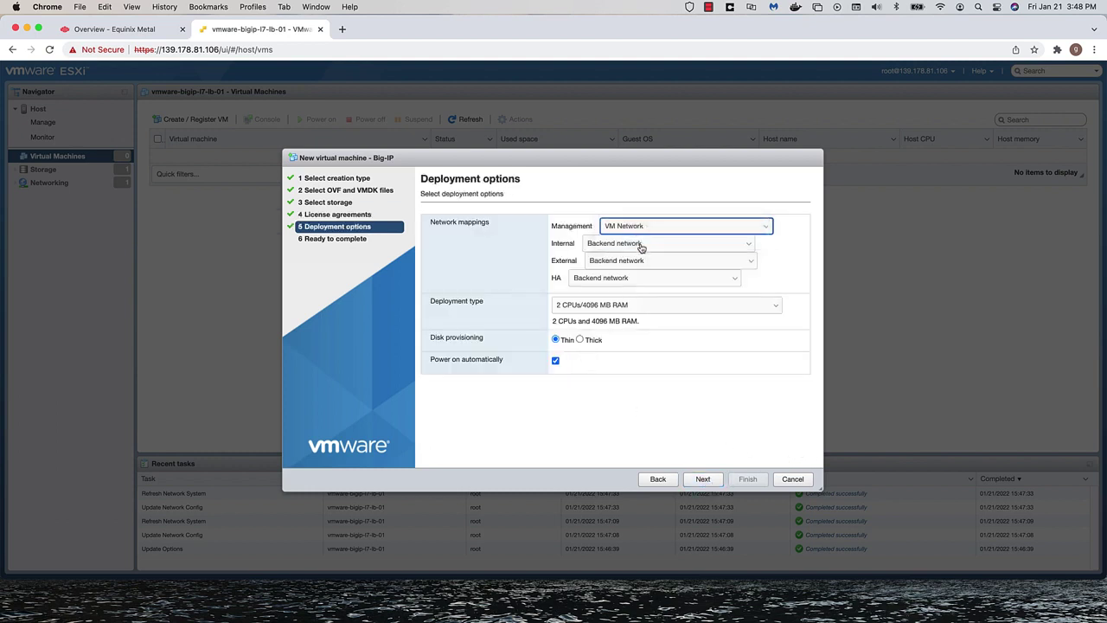
click(621, 308)
click(619, 316)
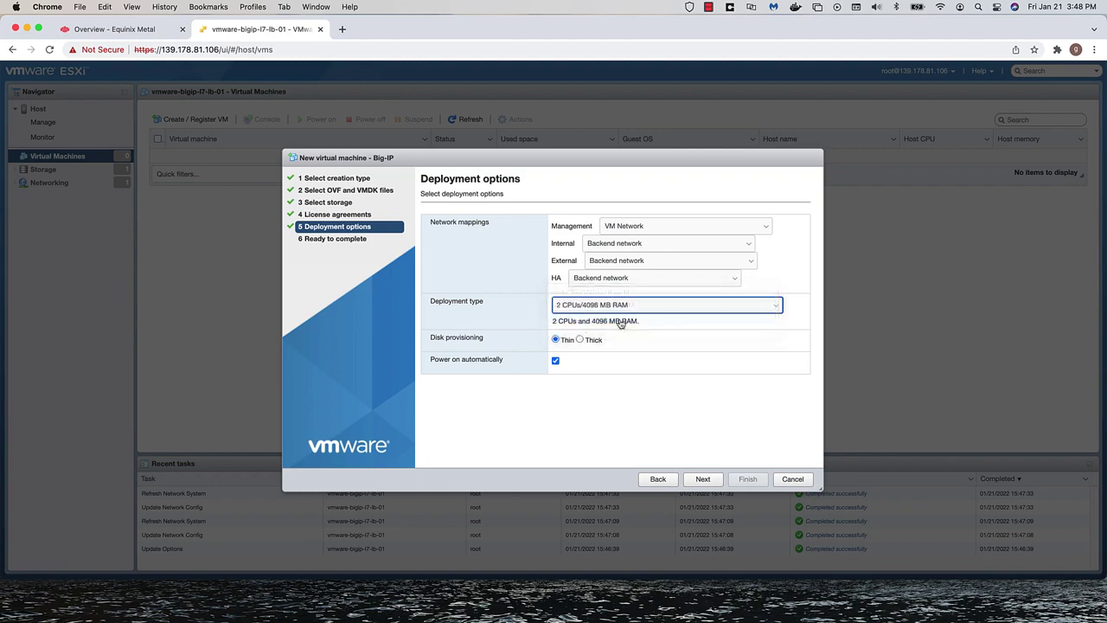
click(687, 483)
click(747, 479)
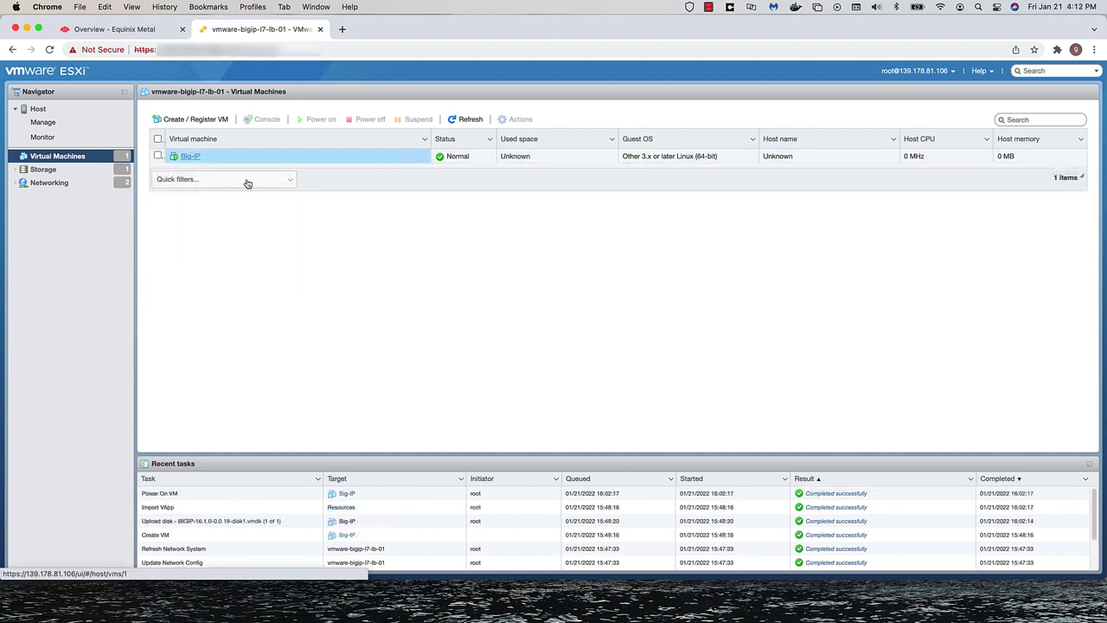
- In the Big-IP VM console, log in as root, set a new root password, and enter config
click(190, 156)
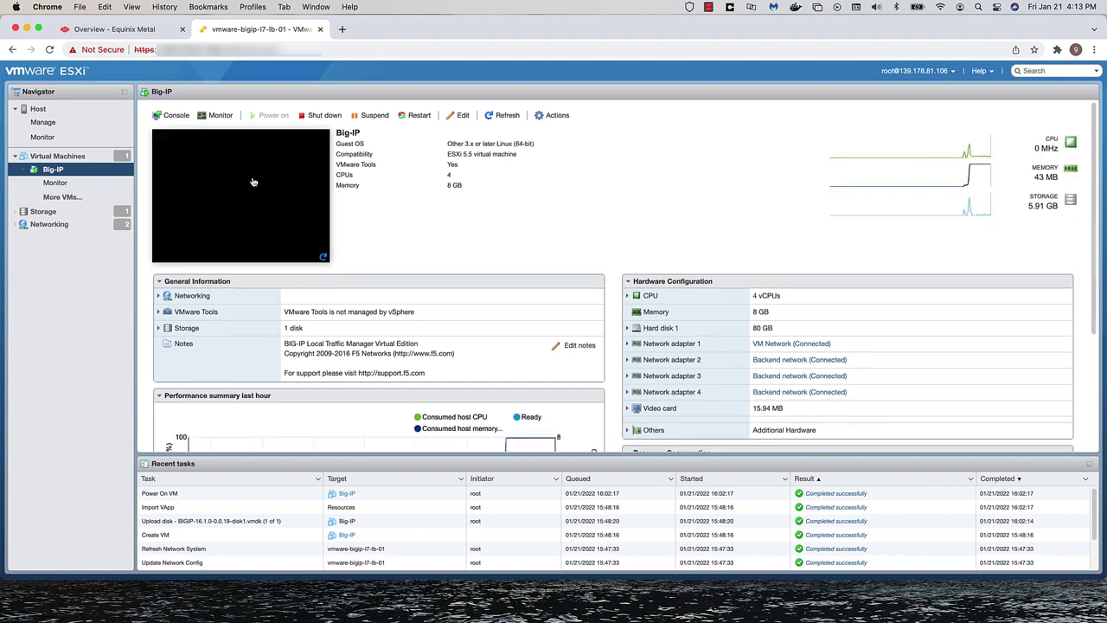
click(255, 182)
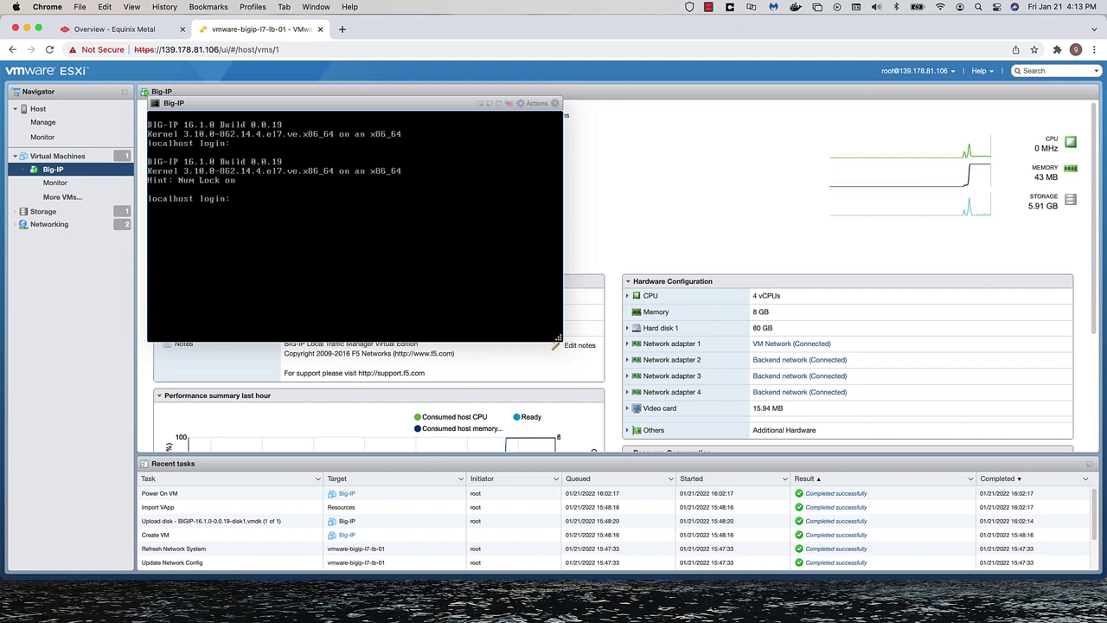
text(root)
key(Return)
key(Return)
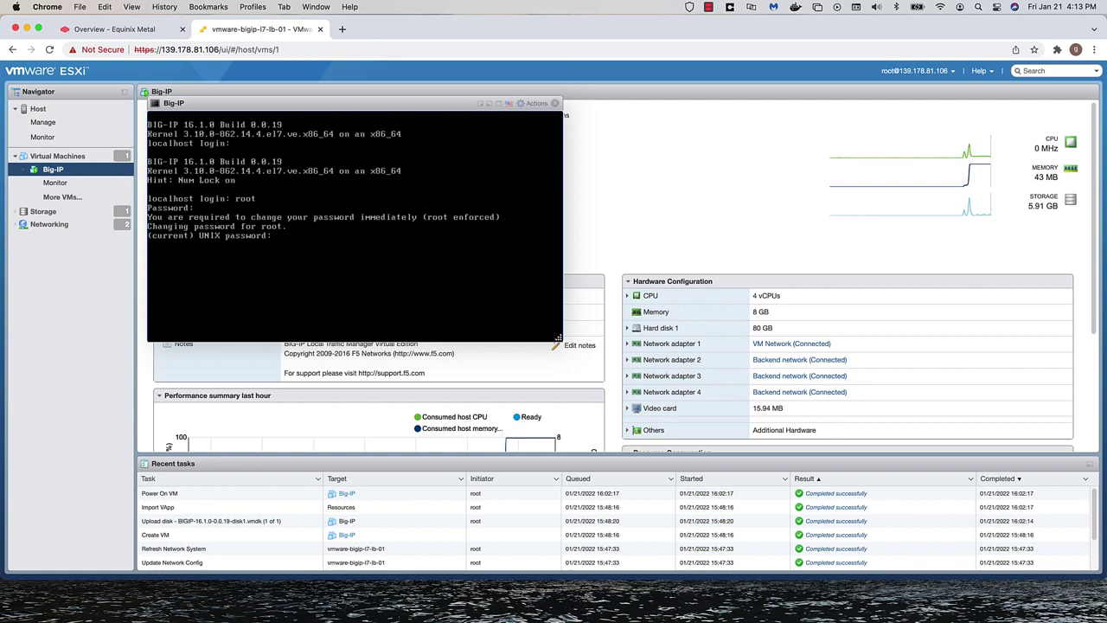
key(Return)
key(Return)
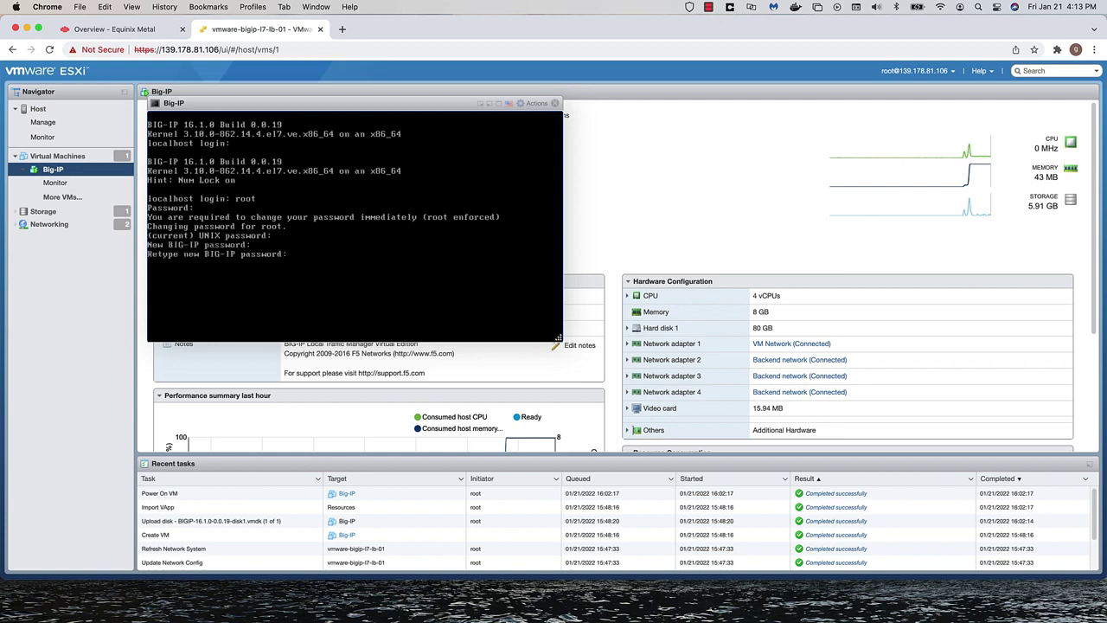
key(Return)
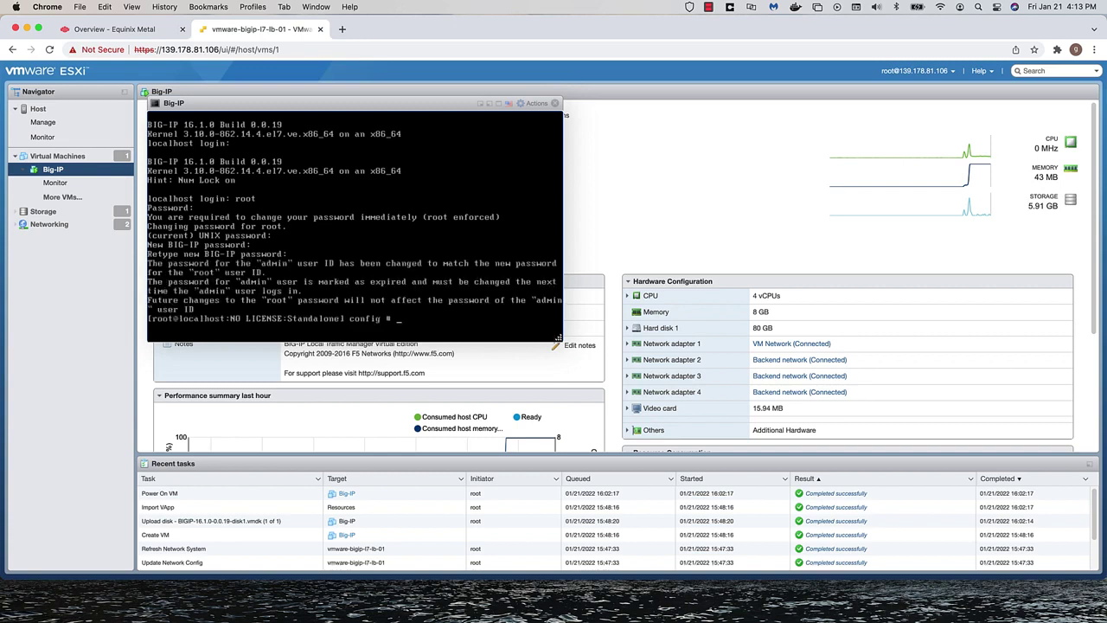
text(config)
- Decline auto-config and enter management IP 139.178.81.107, netmask 255.255.255.248, route 139.178.81.105
key(Return)
key(Return)
key(Return)
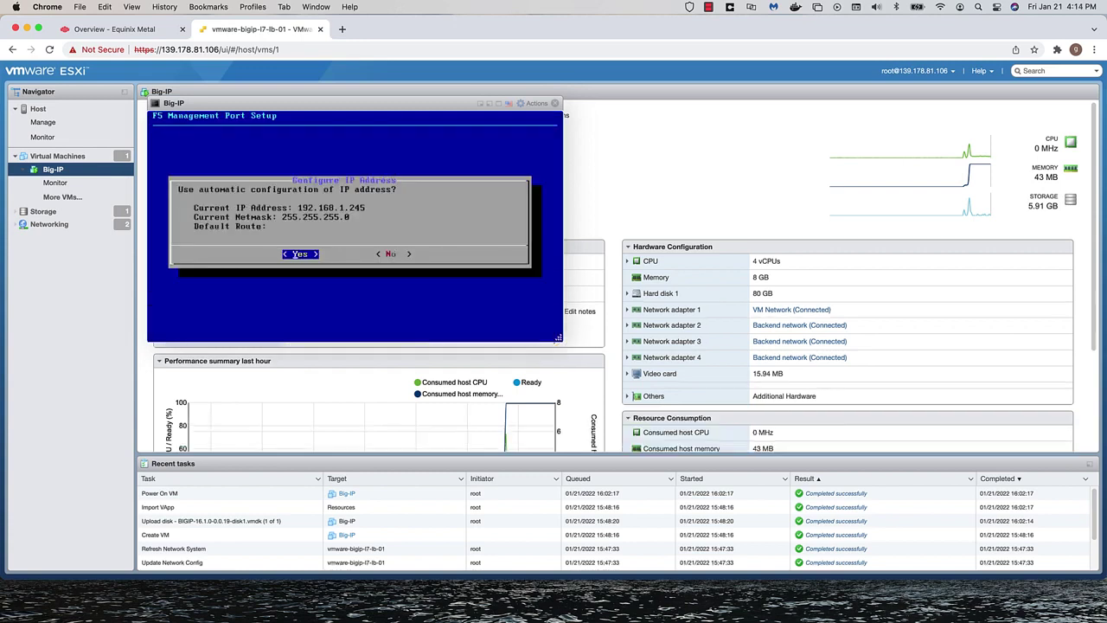
key(Right)
key(Return)
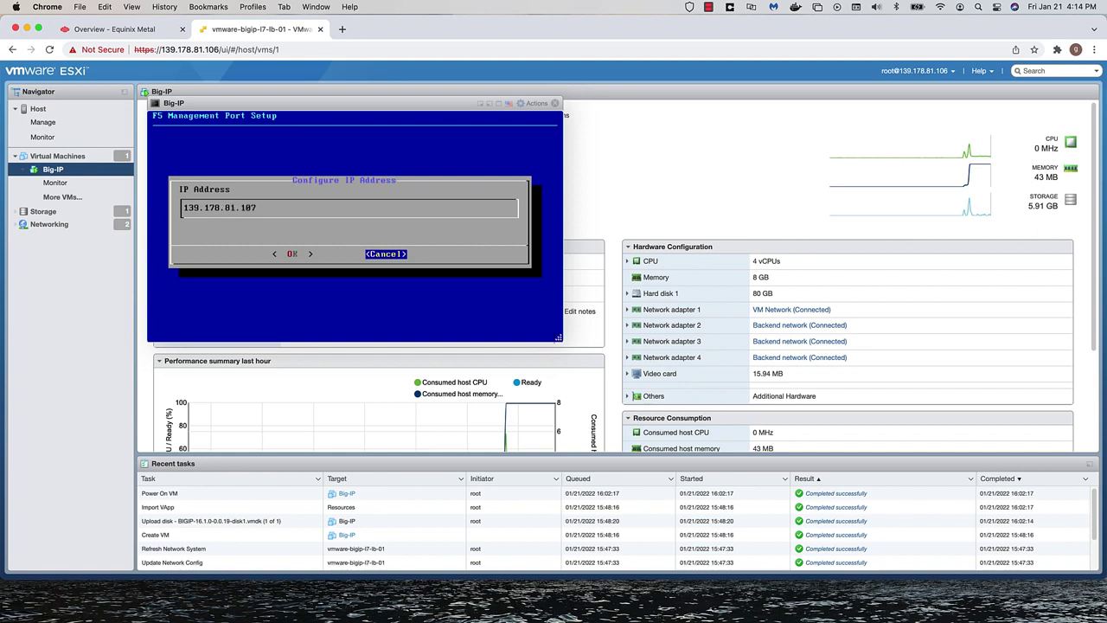
key(Return)
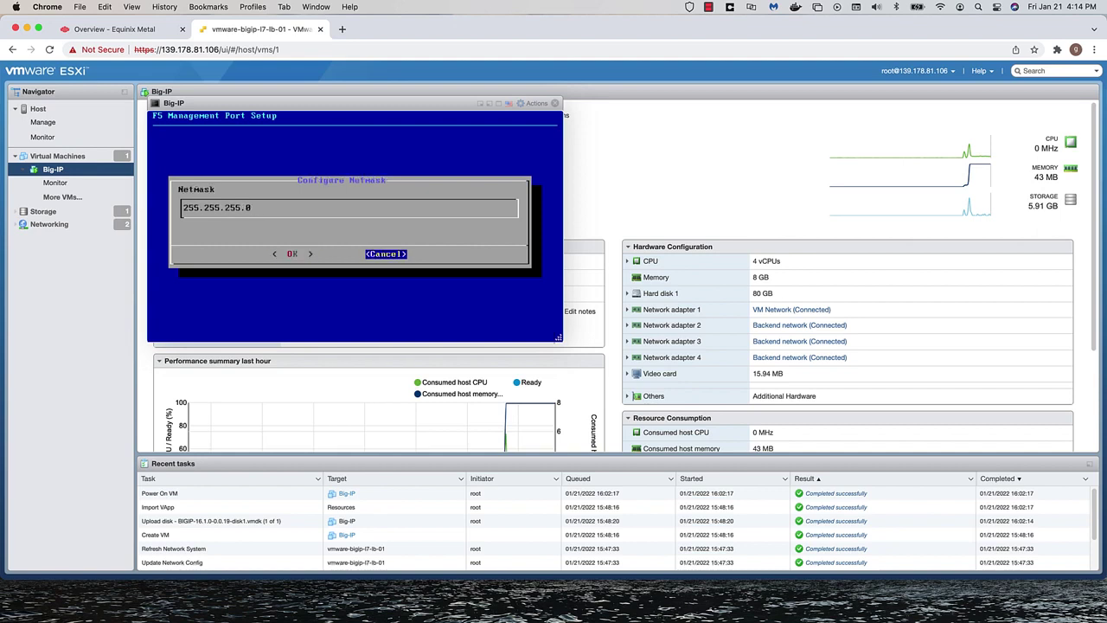
text(248)
key(Left)
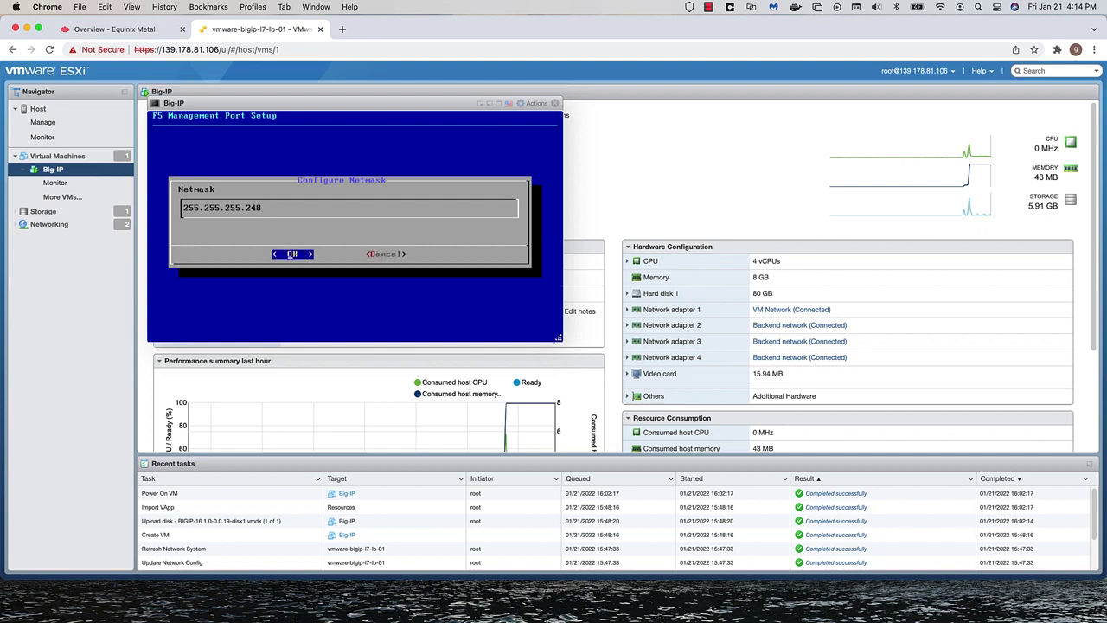
key(Return)
key(Return)
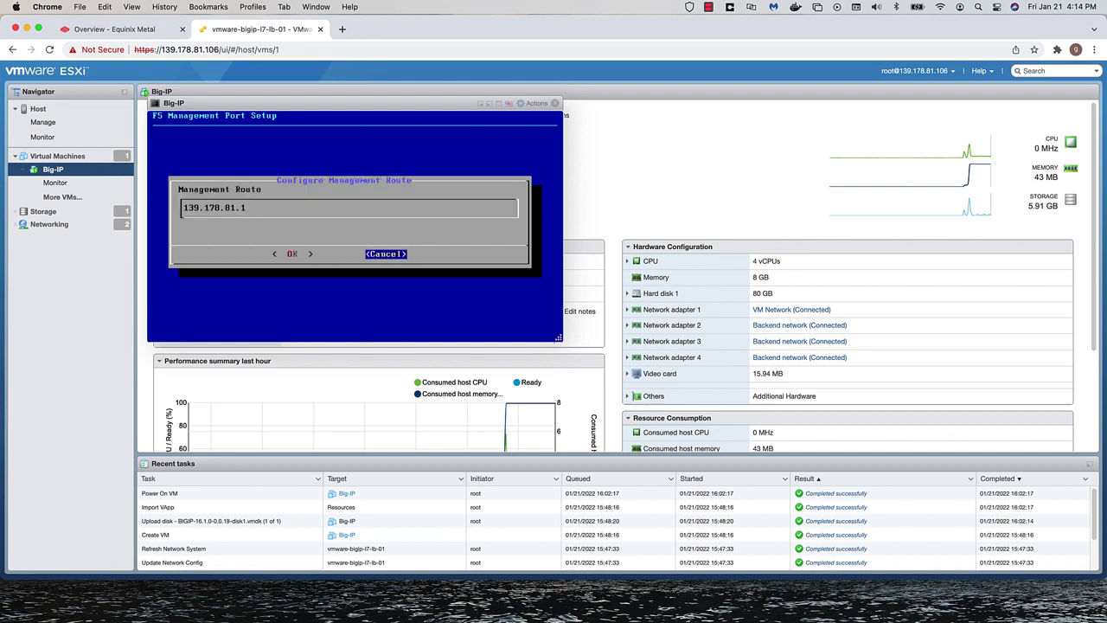
key(Left)
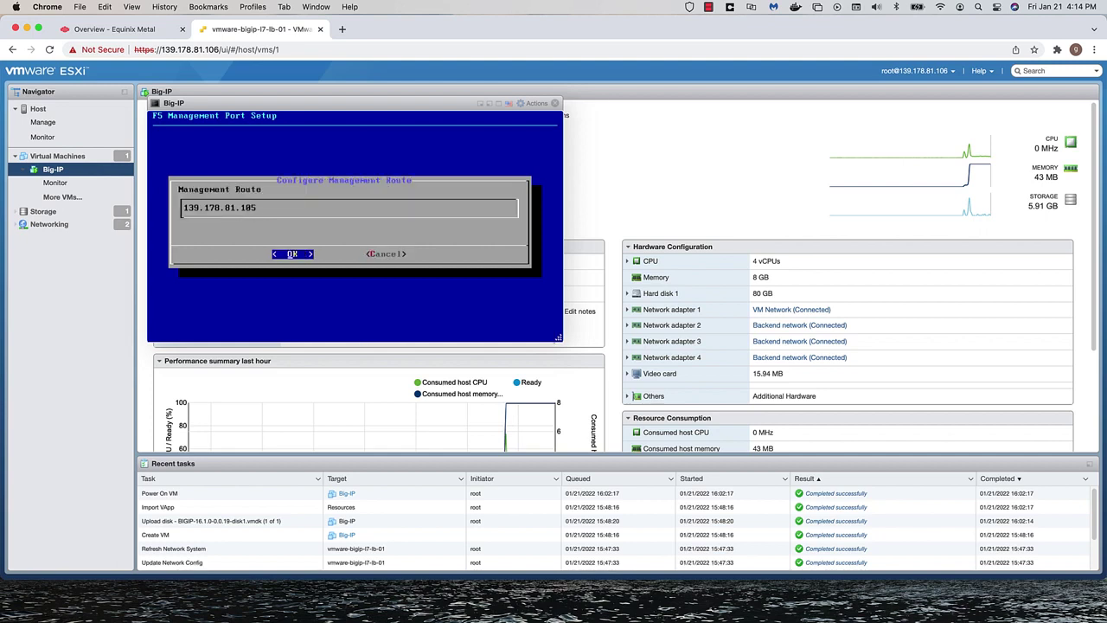
key(Return)
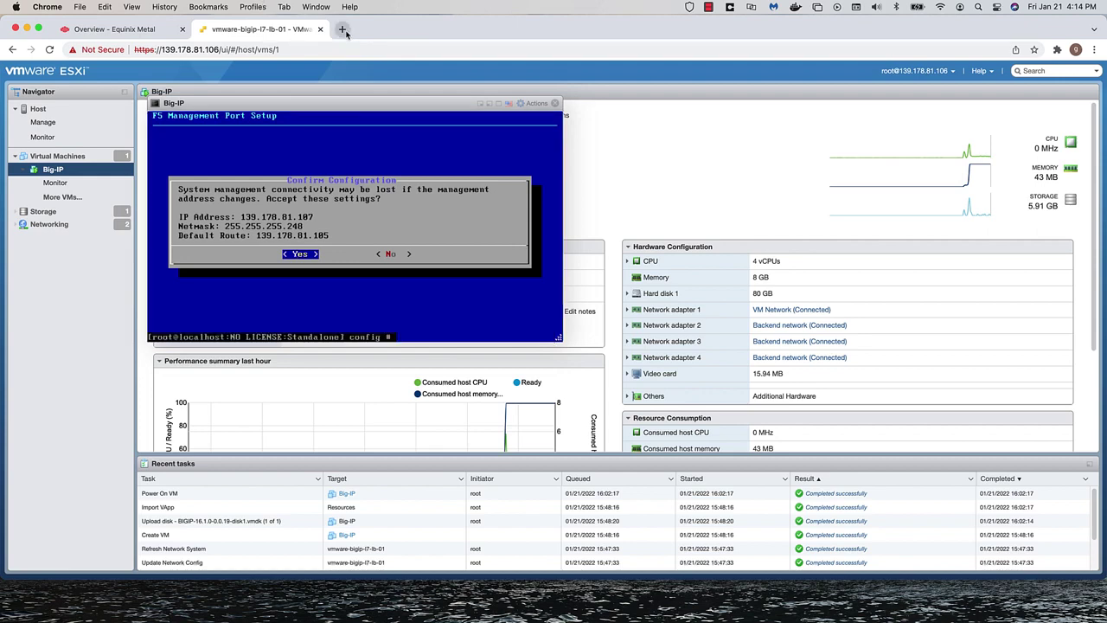
- Open the Big-IP management page at 139.178.81.107 past the certificate warning and log in as admin
click(342, 30)
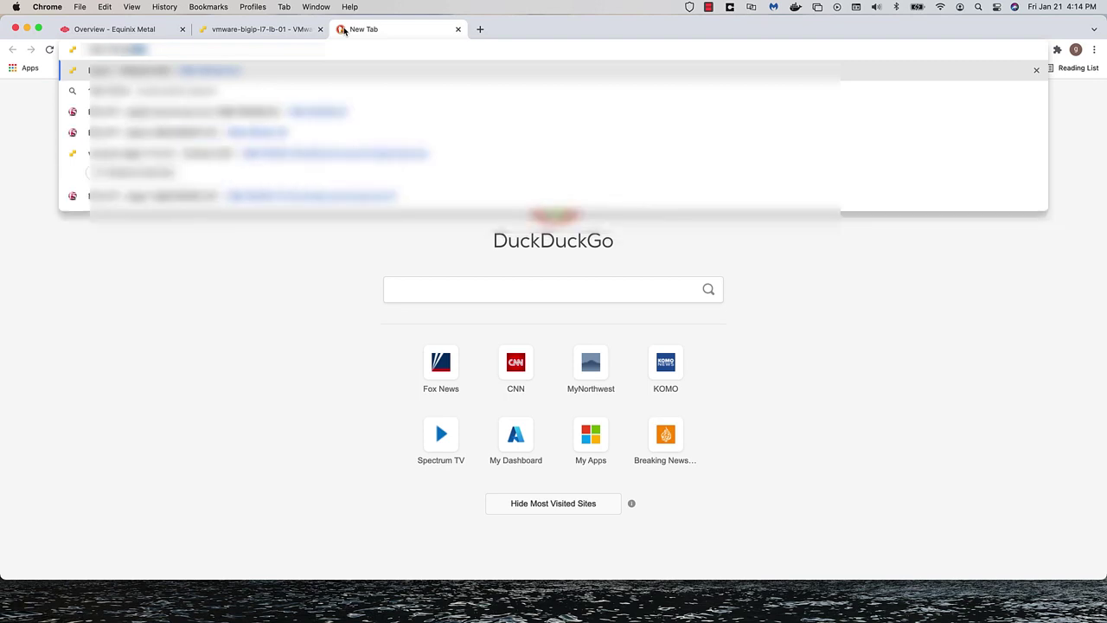
key(Return)
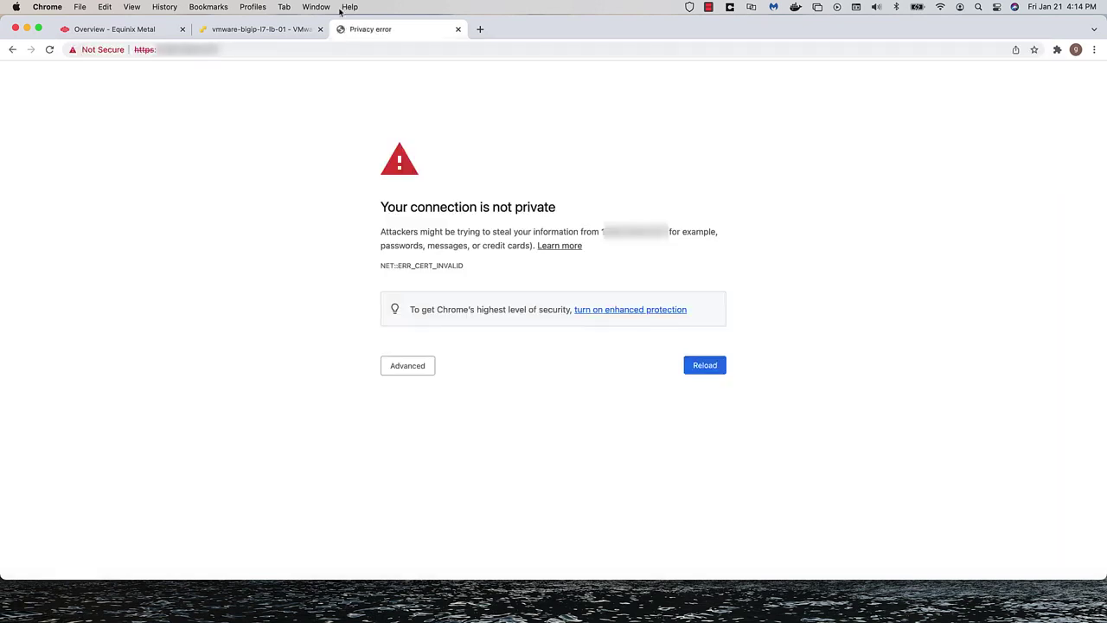
click(407, 365)
click(416, 366)
text(thisisunsafe)
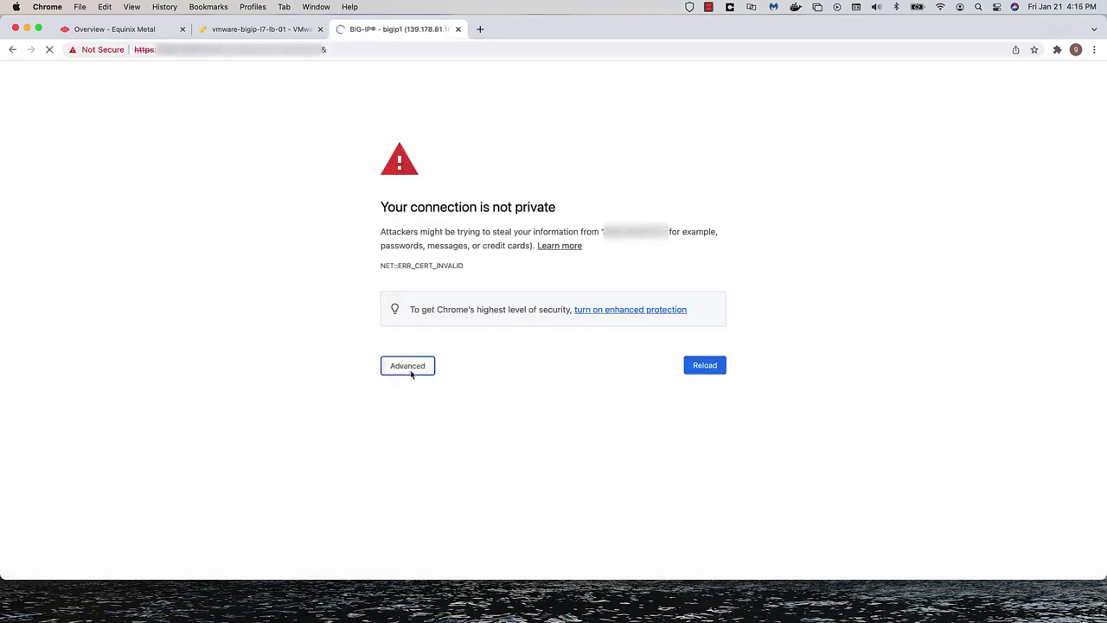
text(admin)
key(Tab)
key(Return)
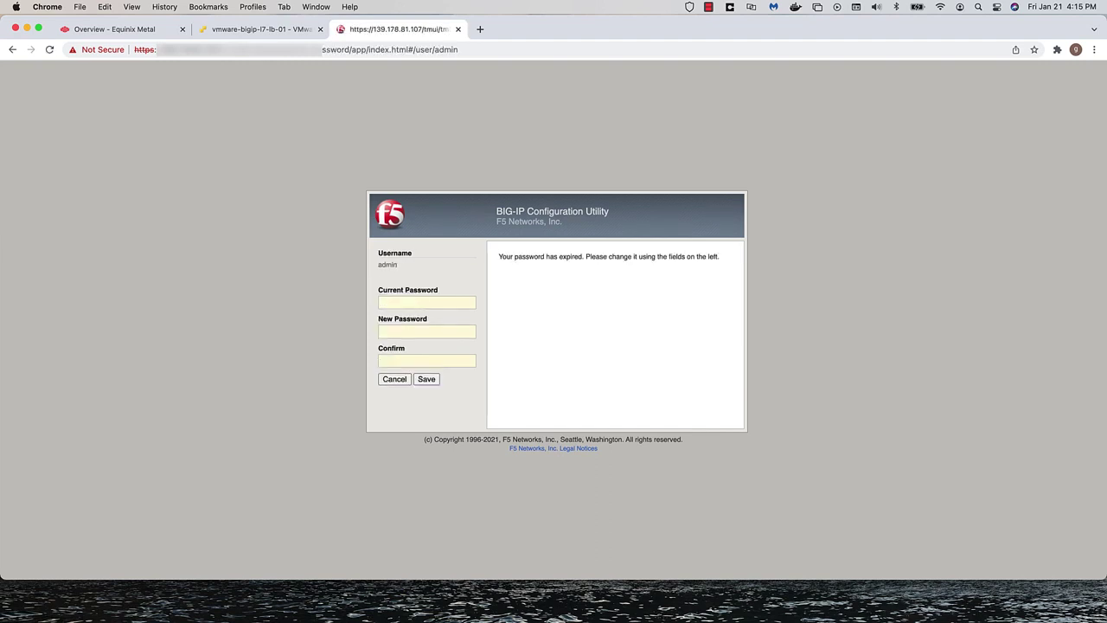
- Save a new admin password in place of the expired one and log in again with it
key(Tab)
key(super+v)
key(Tab)
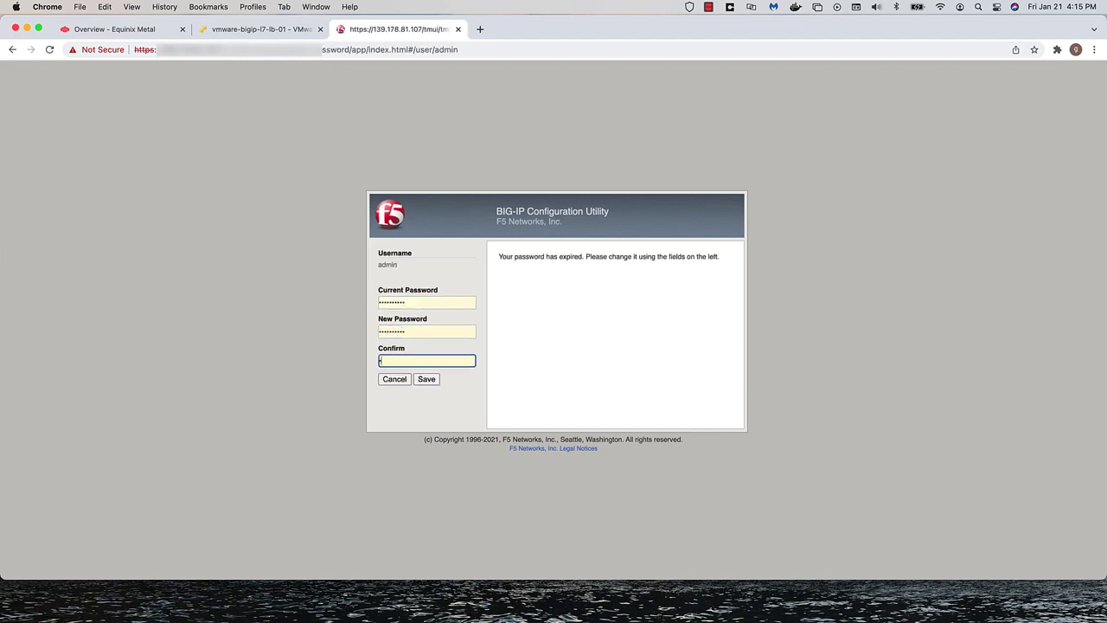
key(Return)
text(admin)
key(Tab)
key(super+v)
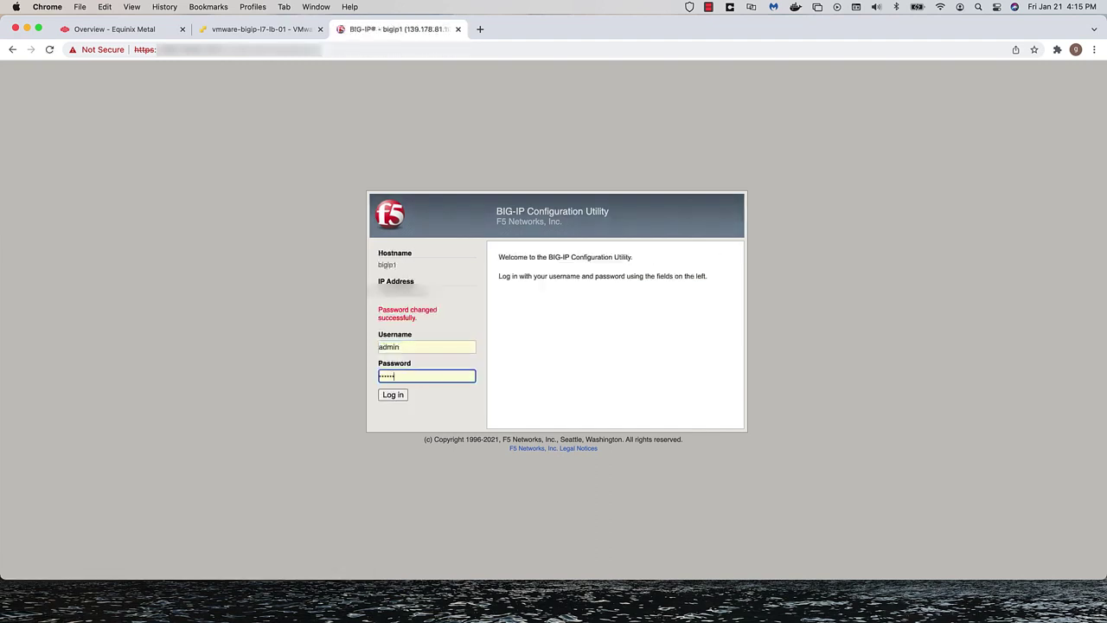
key(Return)
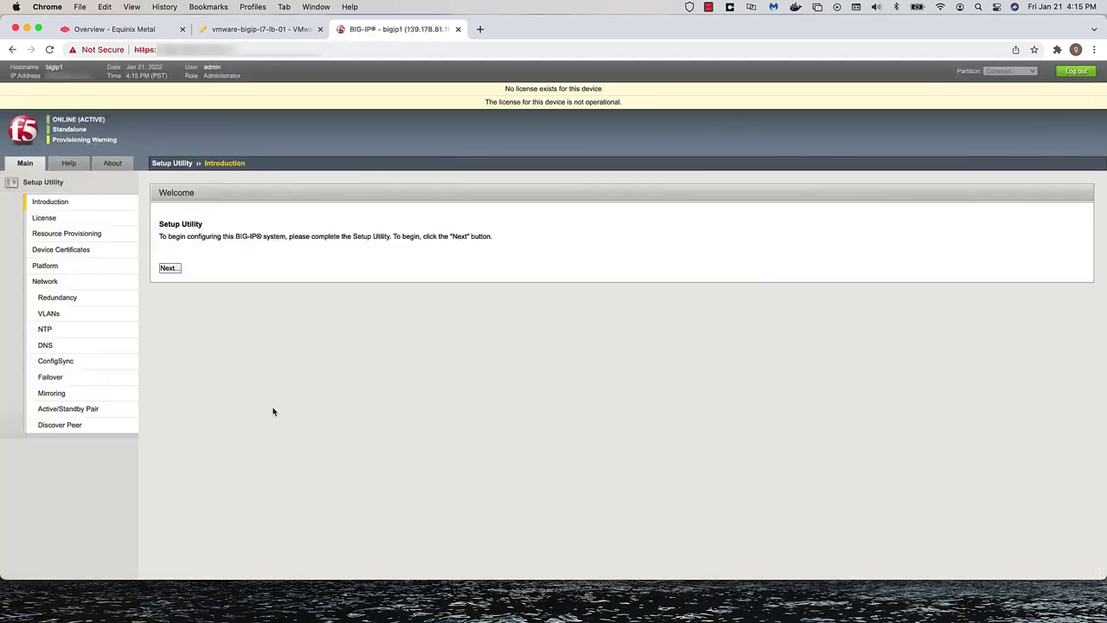
- Provision ASM and AFM at Nominal alongside LTM in the Setup Utility
click(173, 268)
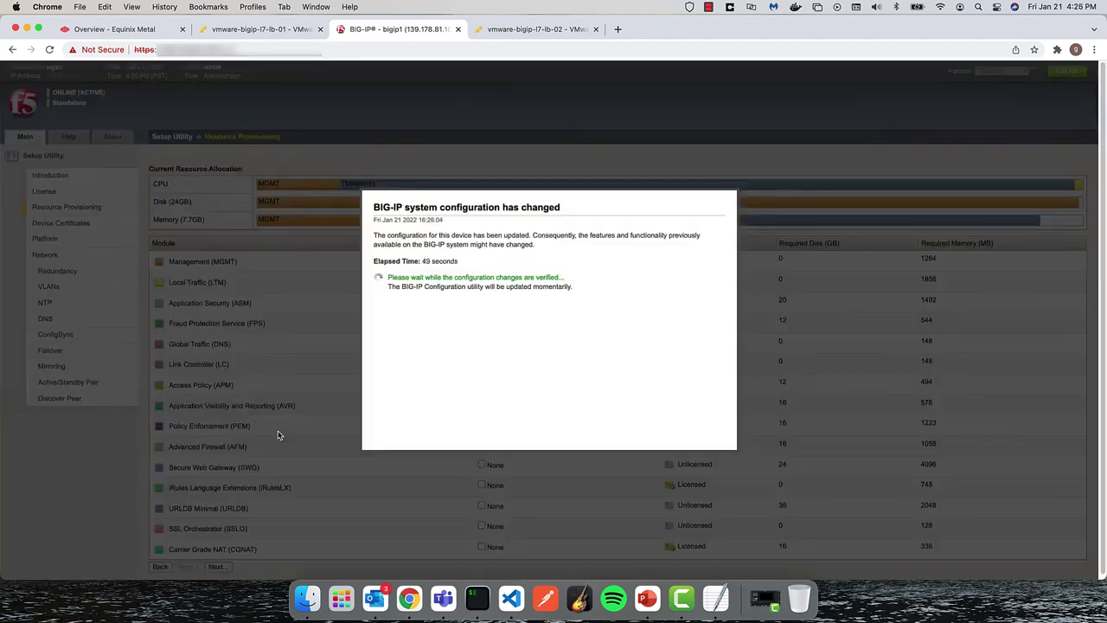
click(391, 331)
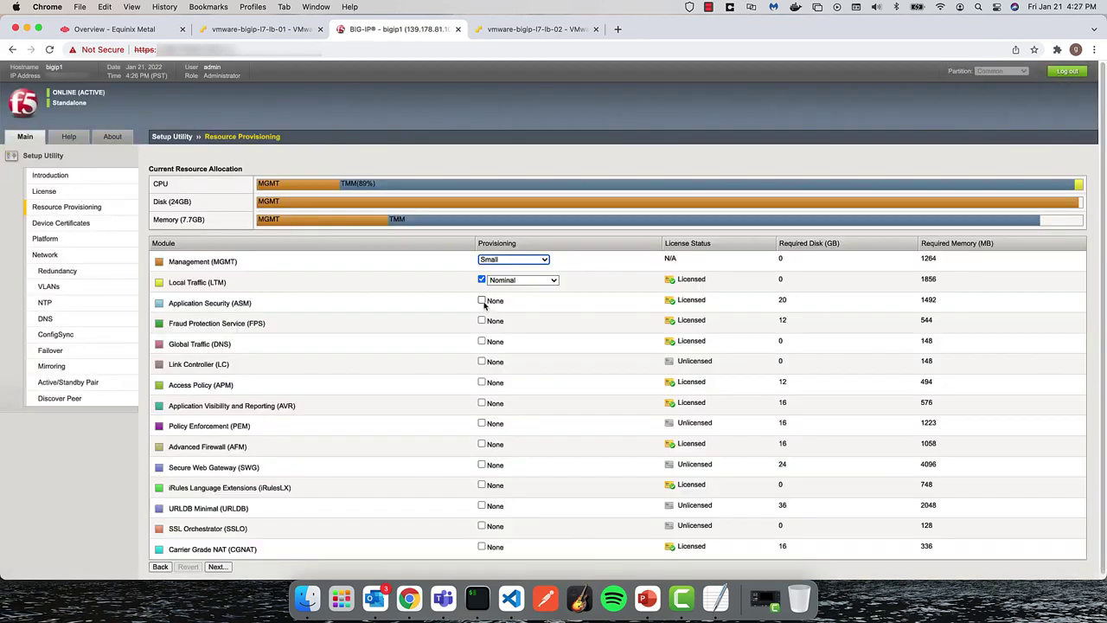
click(481, 300)
click(482, 443)
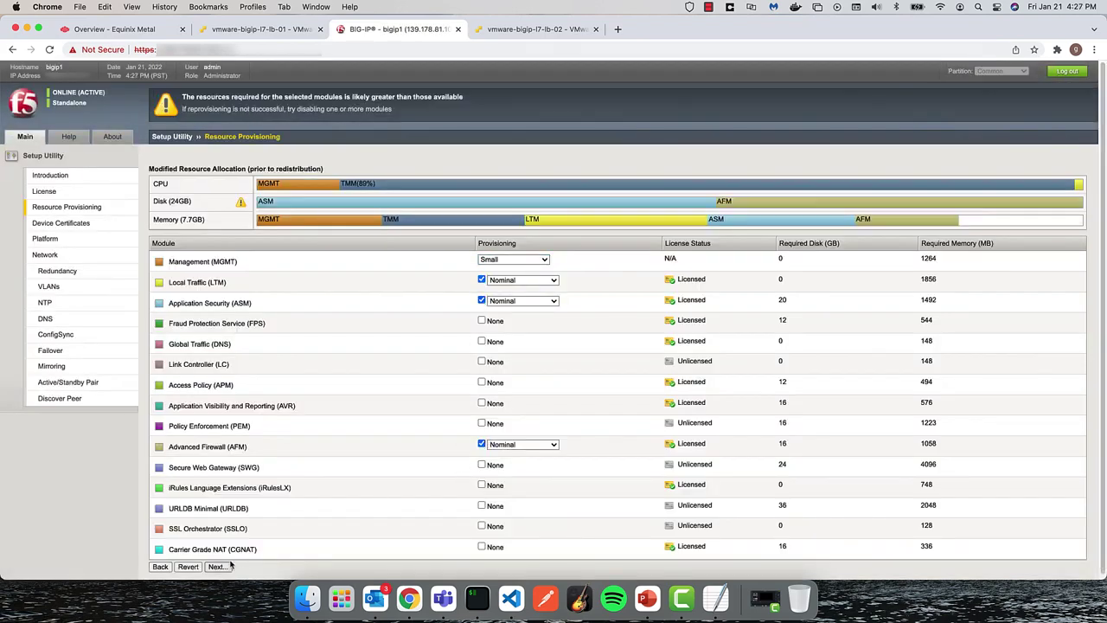
click(217, 567)
click(640, 137)
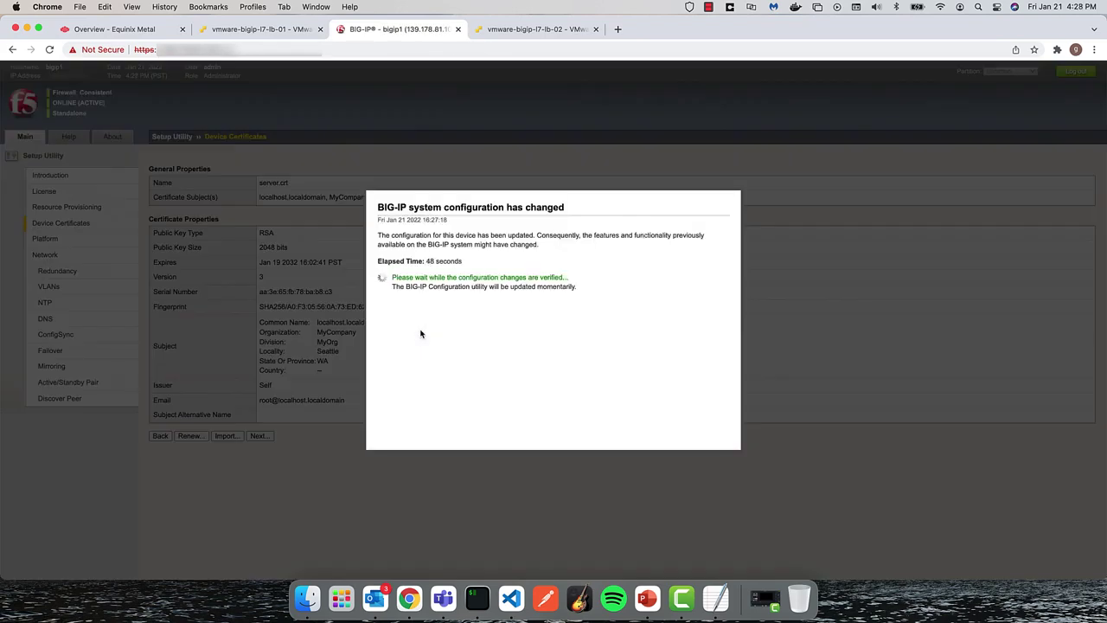
click(403, 331)
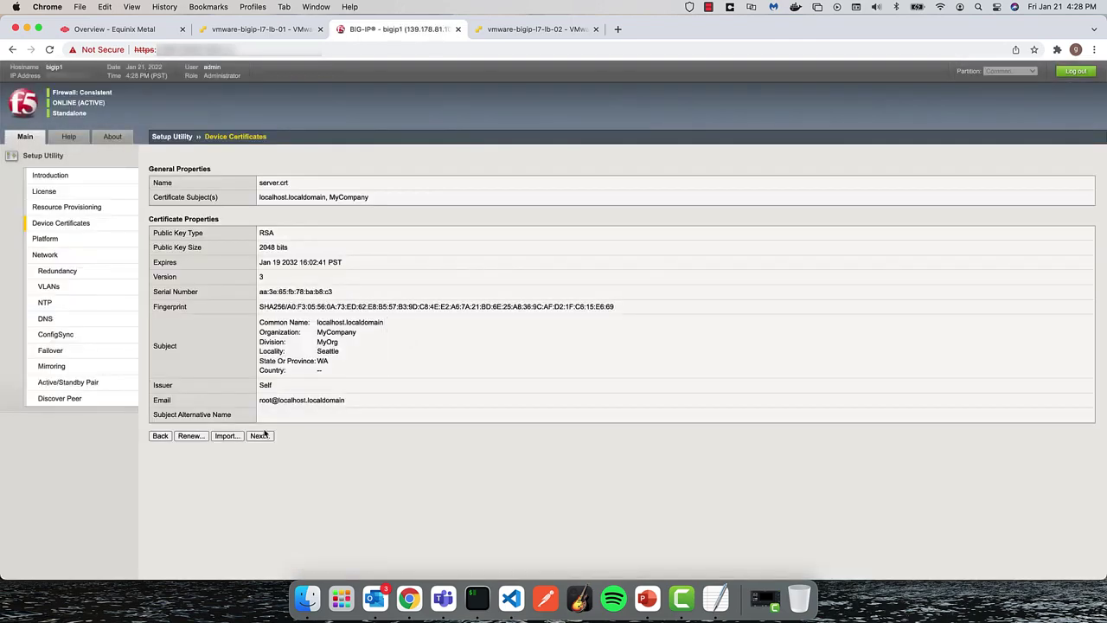
- Set host name bigip1.aserracorp.com, enter and confirm the root account password, and save
click(264, 432)
click(300, 262)
text(bigip1.a)
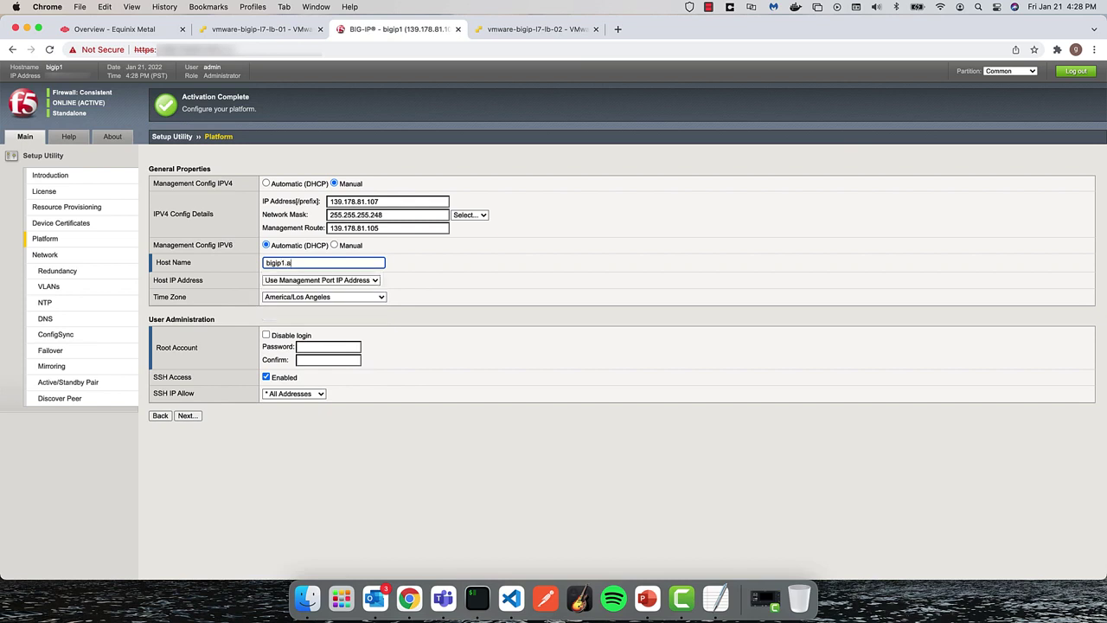
text(serracorp.com)
key(Tab)
key(Tab)
key(Tab)
key(Tab)
text(a)
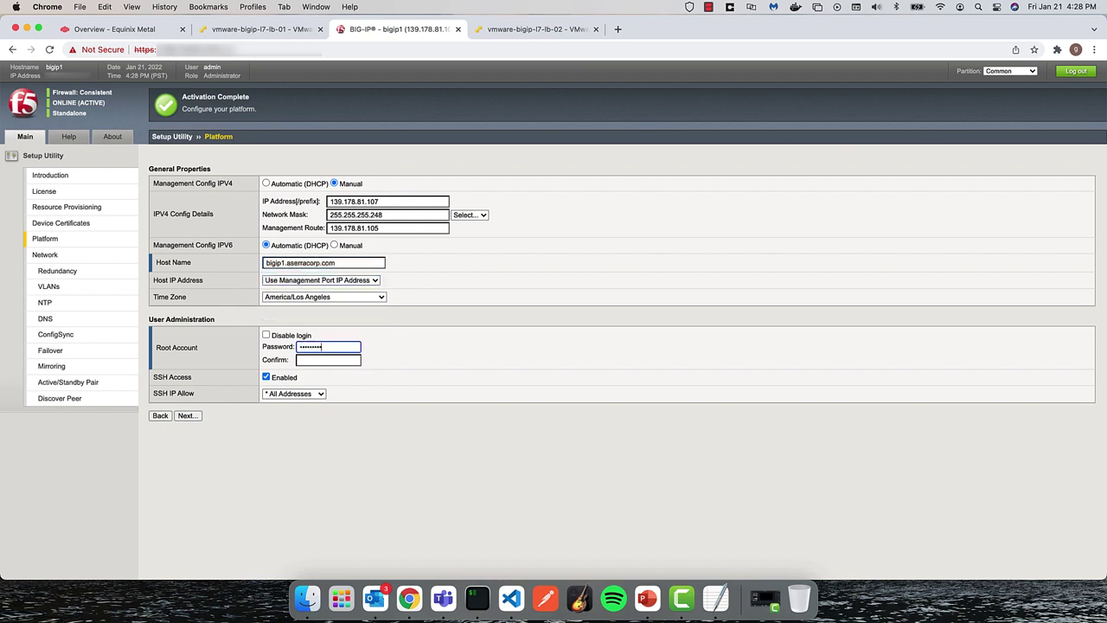
key(Tab)
text(adm)
click(195, 416)
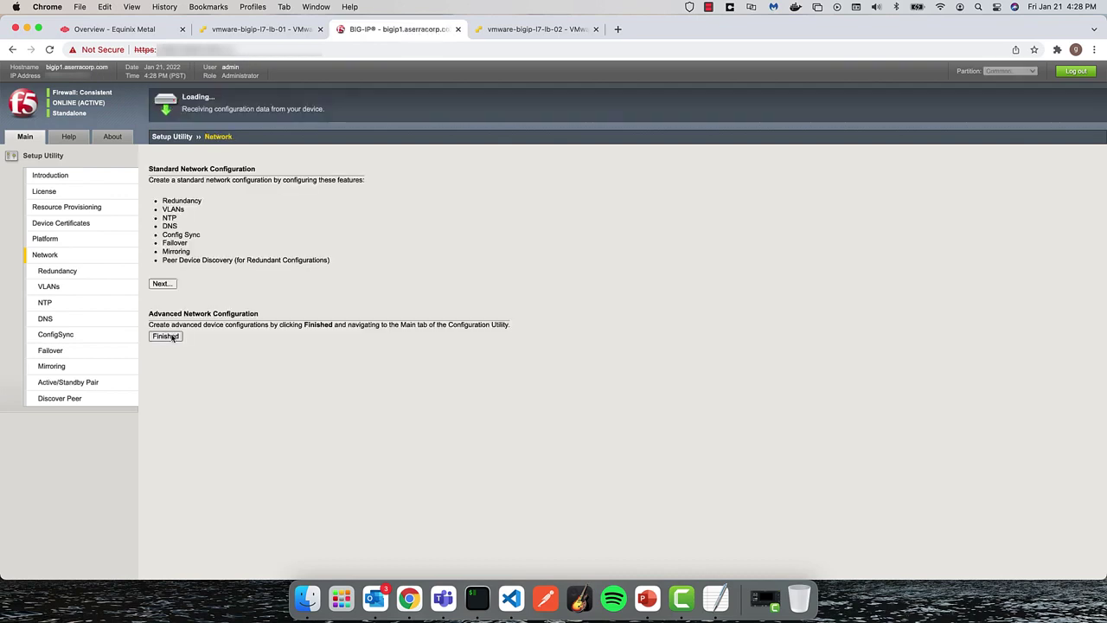
- Finish setup and create VLAN 'dataplane' with interface 1.1 untagged
click(172, 338)
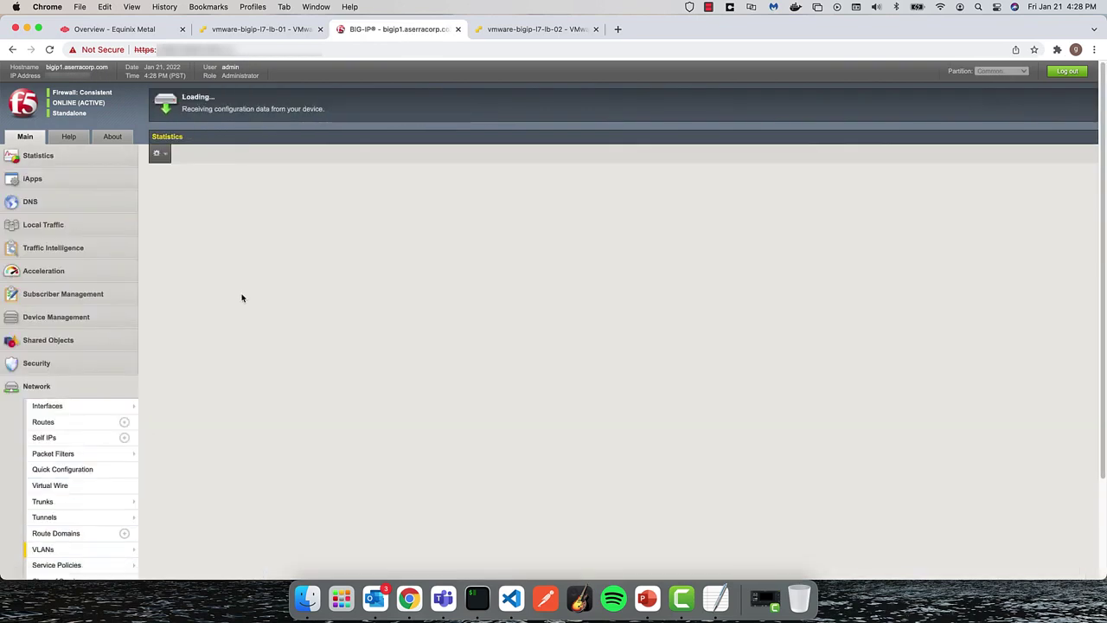
text(dataplane)
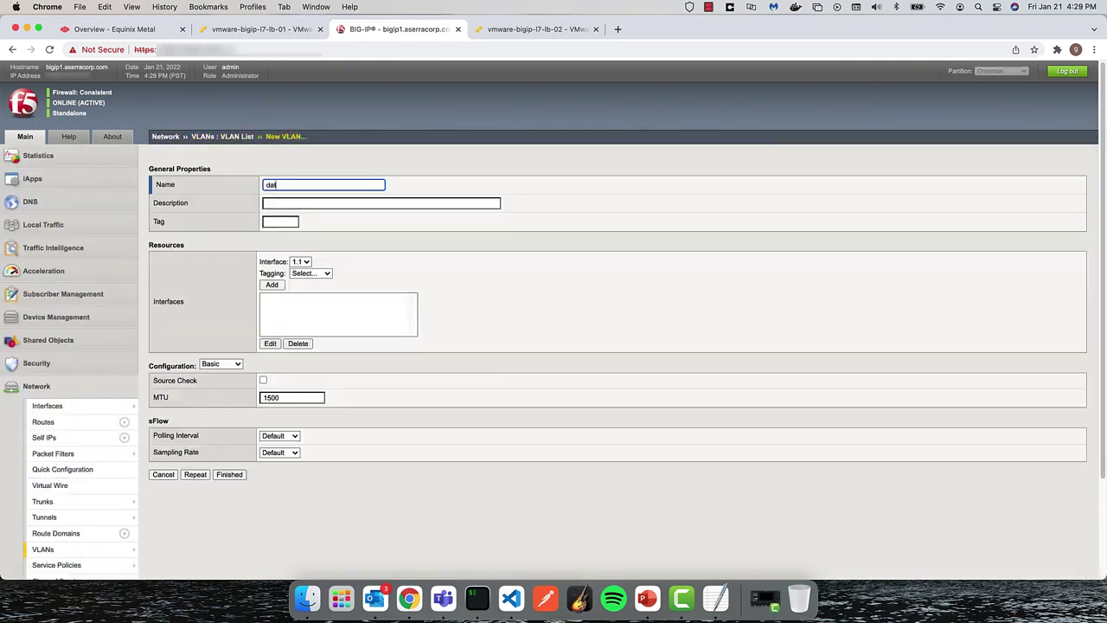
click(311, 272)
click(303, 297)
click(300, 261)
click(300, 261)
click(271, 285)
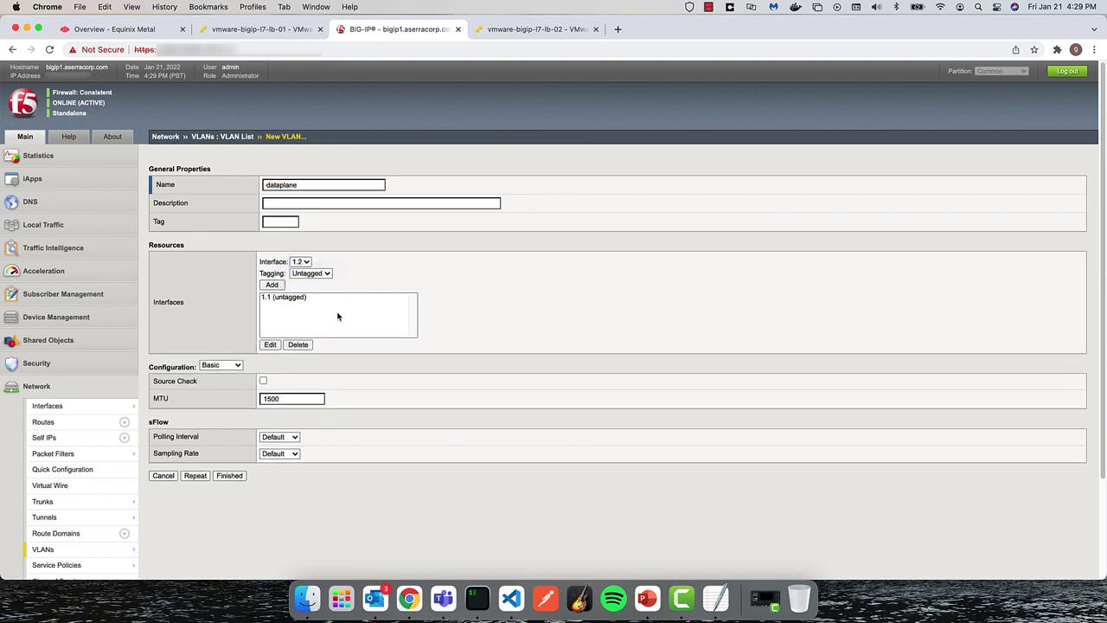
click(241, 475)
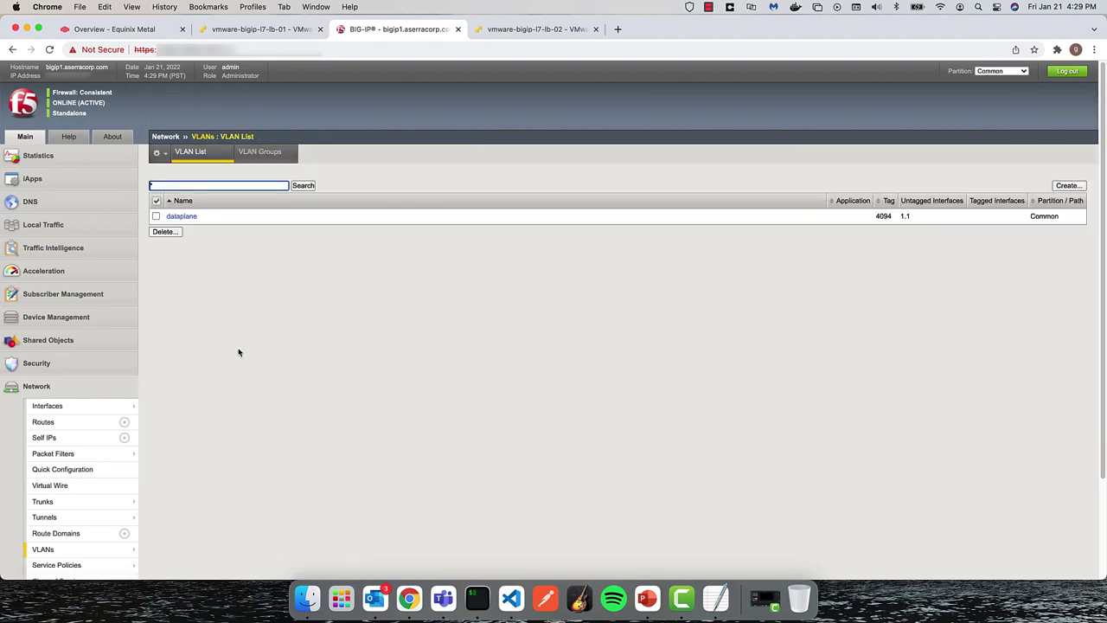
- Create self IP dataplane_self at 192.168.0.151/255.255.255.0 with port lockdown Allow Default
click(95, 437)
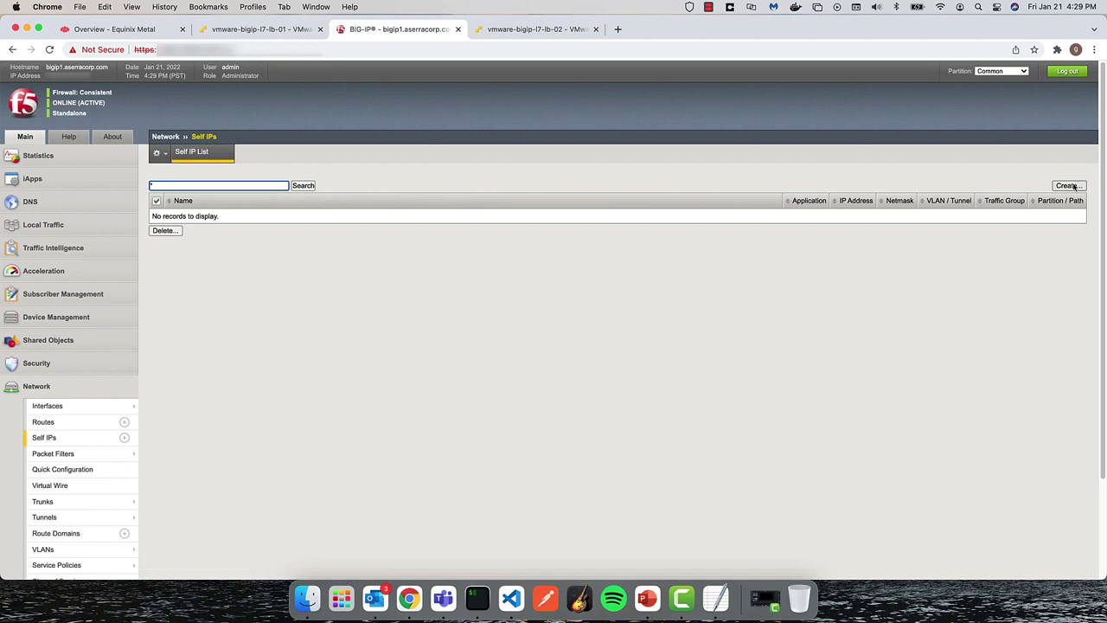
text(dataplane_s)
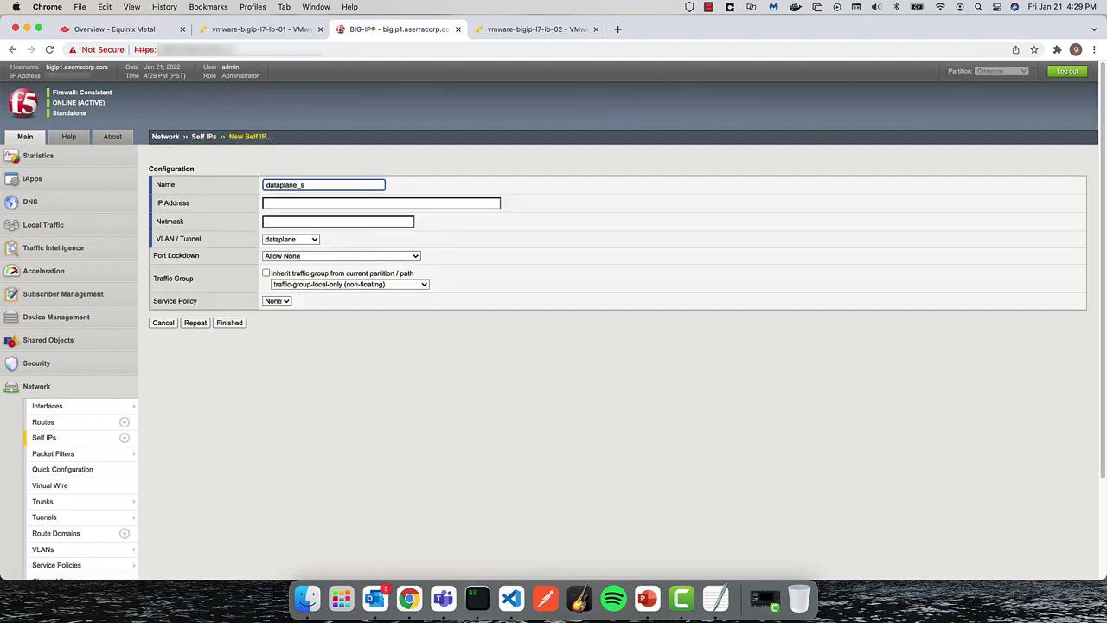
text(elf)
key(Tab)
text(192.168.0.151)
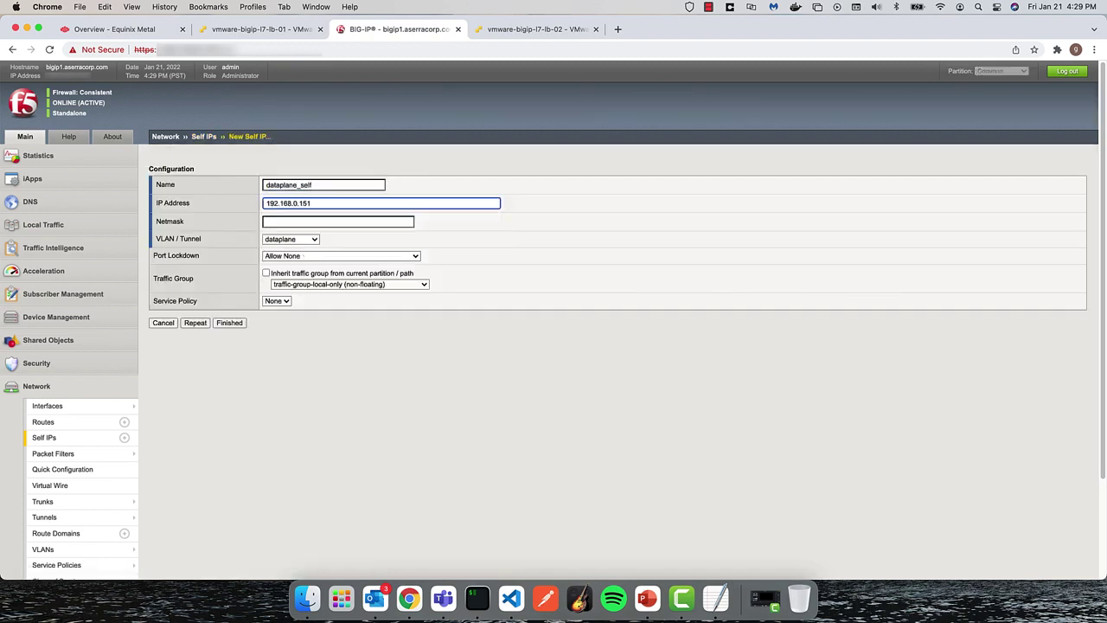
key(Tab)
text(2)
click(294, 237)
click(305, 253)
click(305, 245)
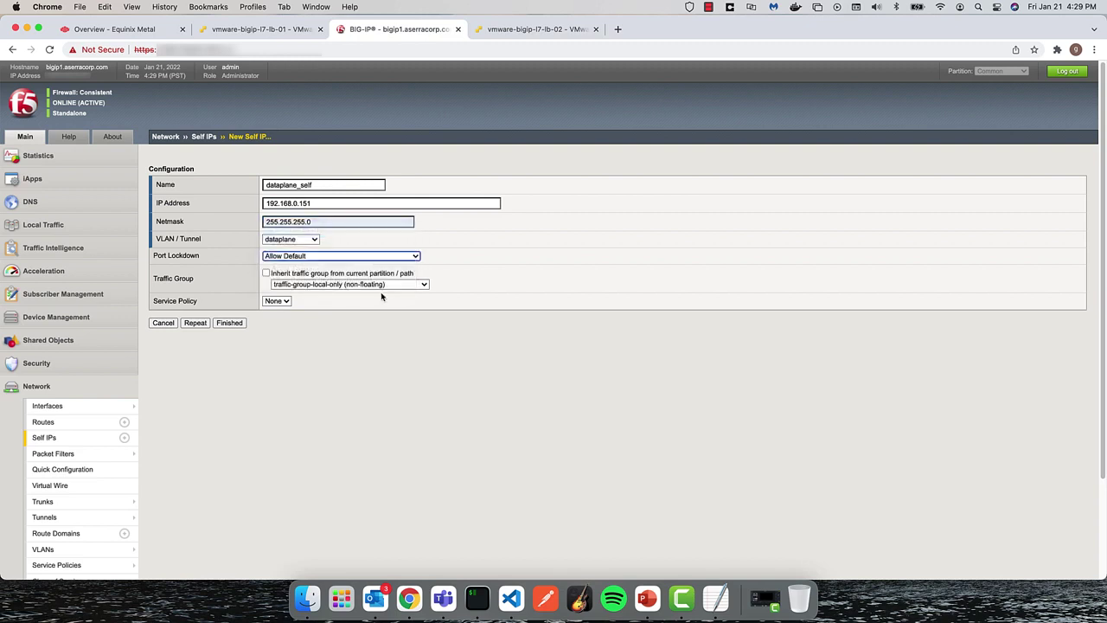
click(229, 323)
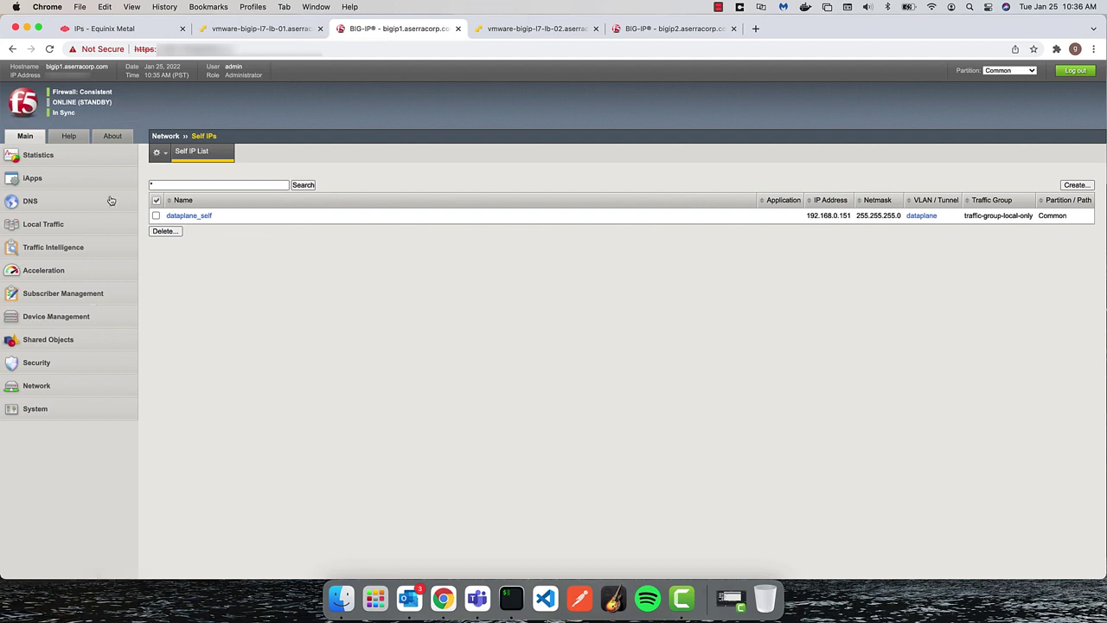
- Check the cluster devices, device group sync overview, and bigip2's self IPs
click(69, 317)
click(52, 352)
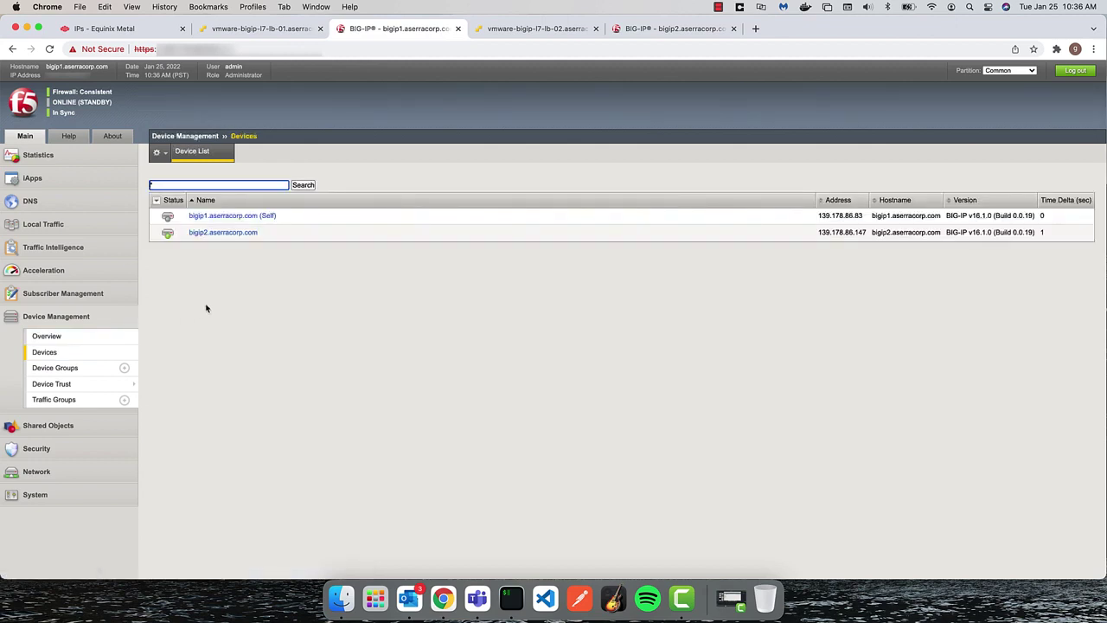
click(46, 336)
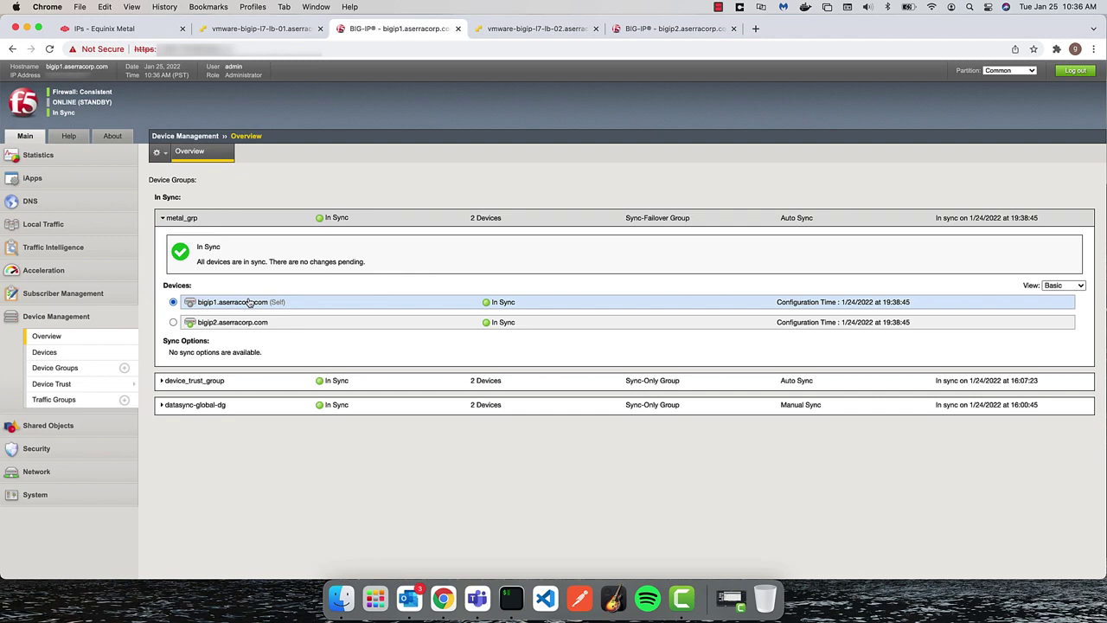
click(682, 35)
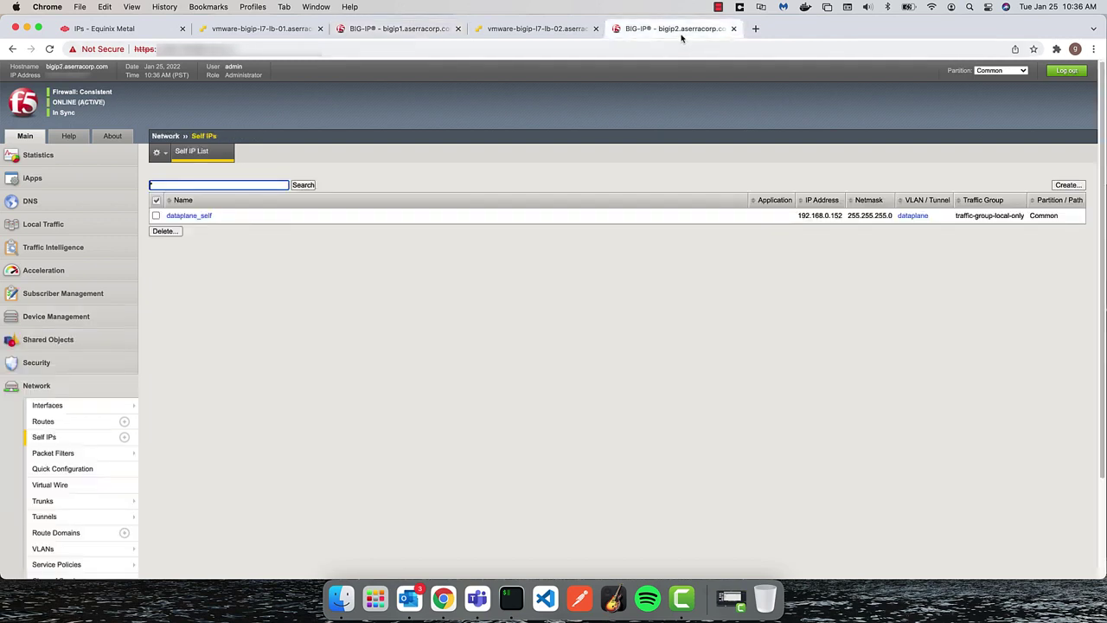
click(397, 29)
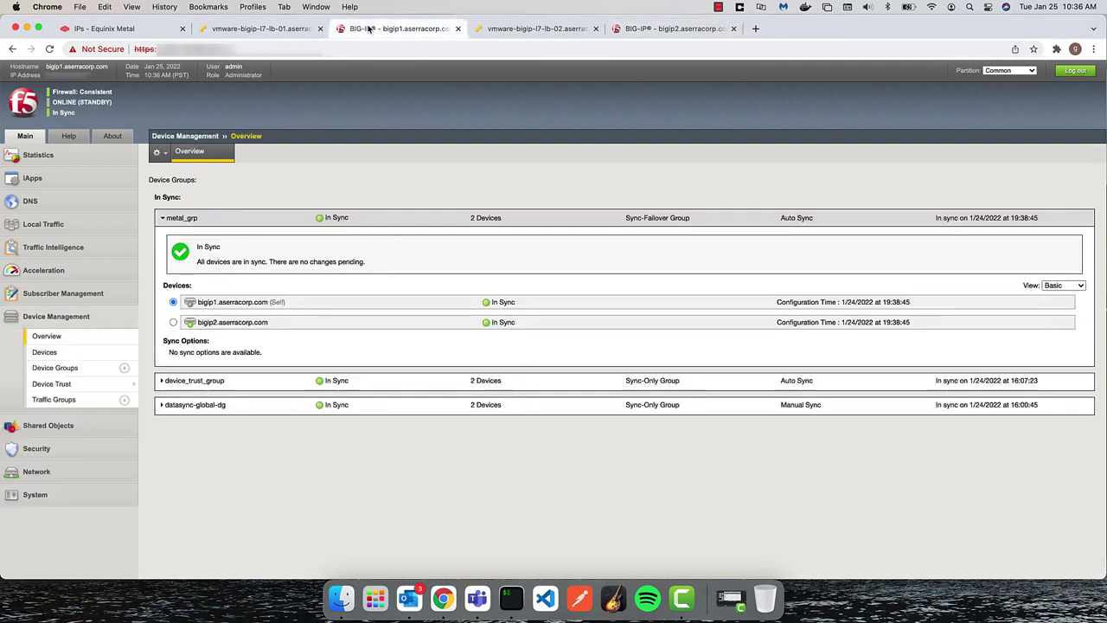
- Review the web_app_vs virtual server, then return to the Equinix Metal IPs page
click(43, 224)
click(54, 261)
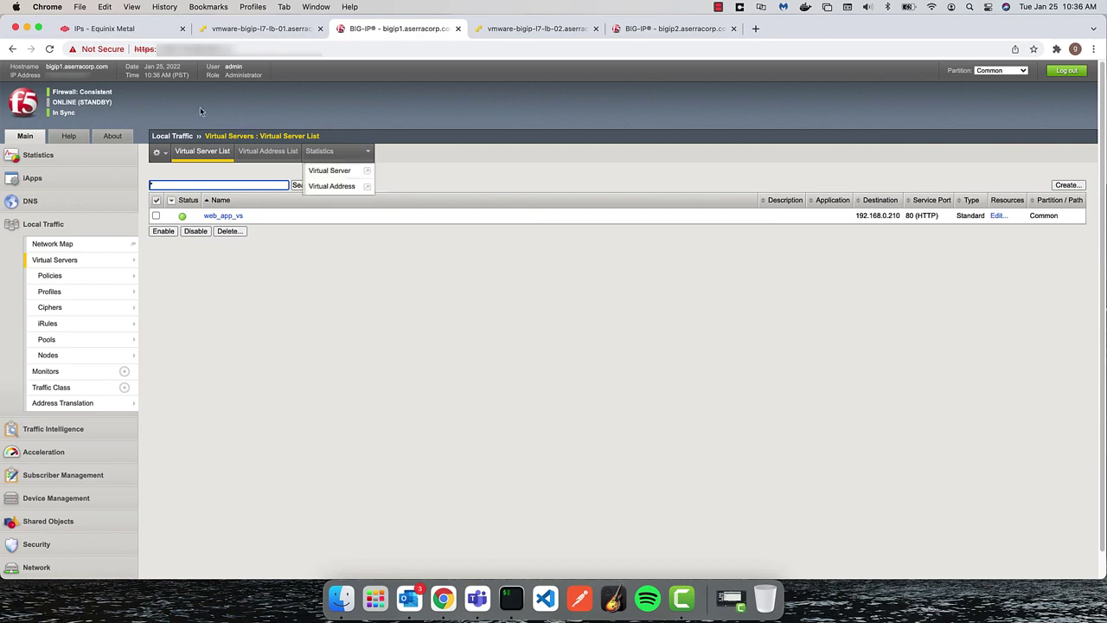
click(87, 28)
- Copy the elastic IP 145.40.99.196 from the Elastic row's IP Block cell
drag(520, 271, 559, 274)
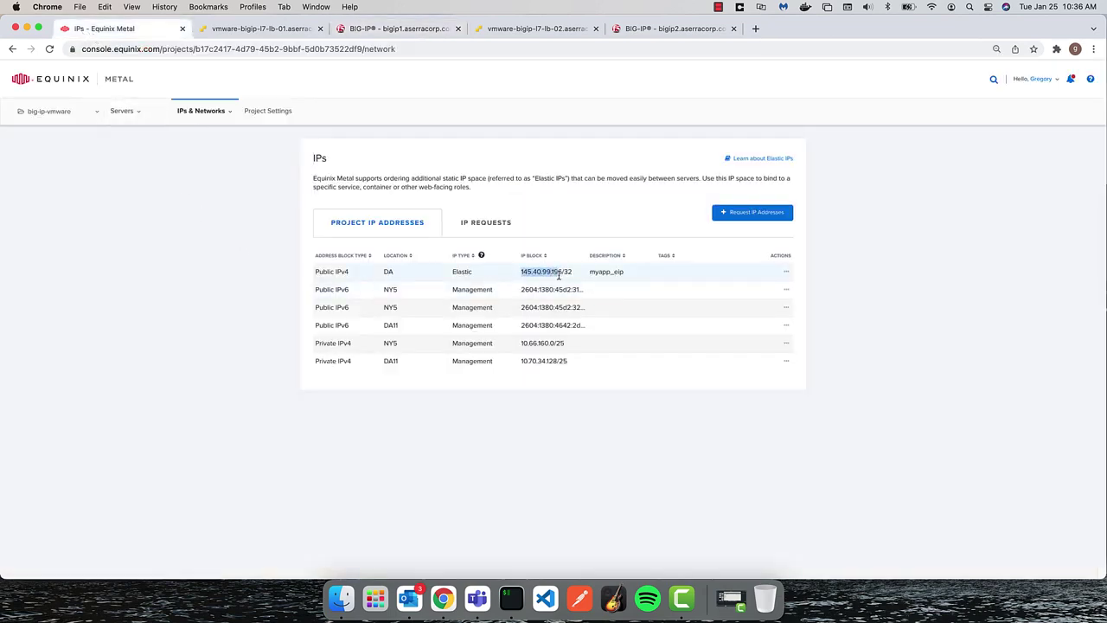
key(super+c)
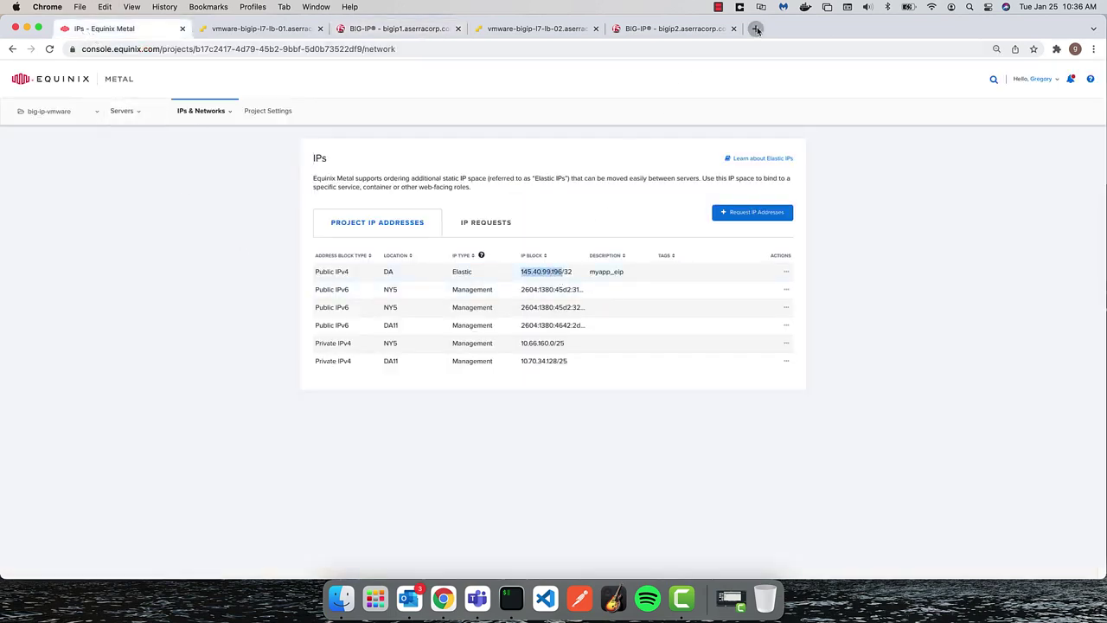